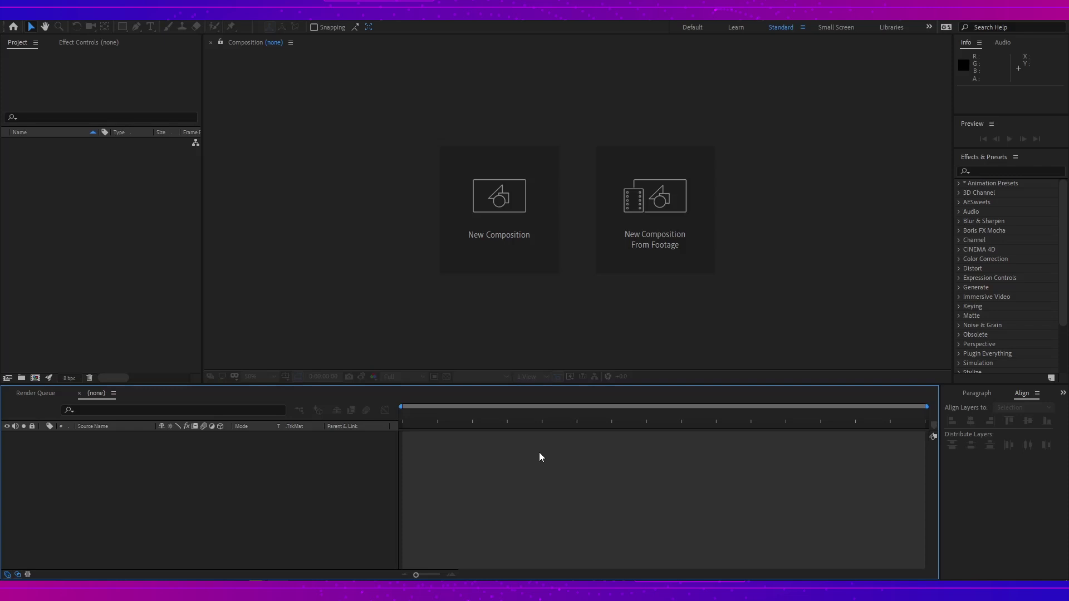
Create a new composition named 'Main Comp' at 1920×1080 and 30 fps
{"action": "left_click", "coordinate": [488, 191]}
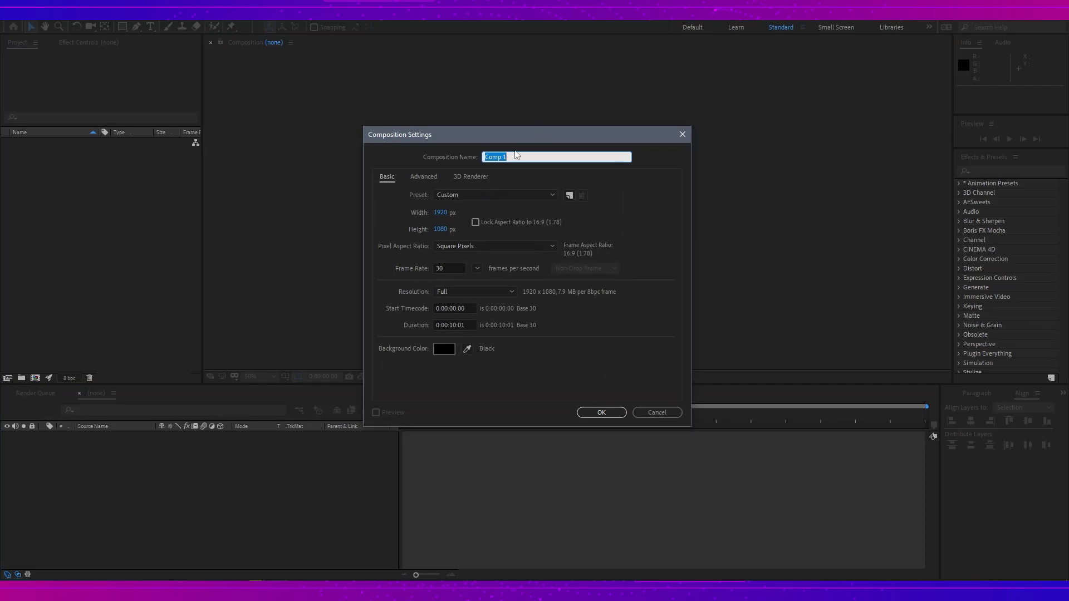
{"action": "type", "text": "Main Comp"}
{"action": "left_click", "coordinate": [601, 413]}
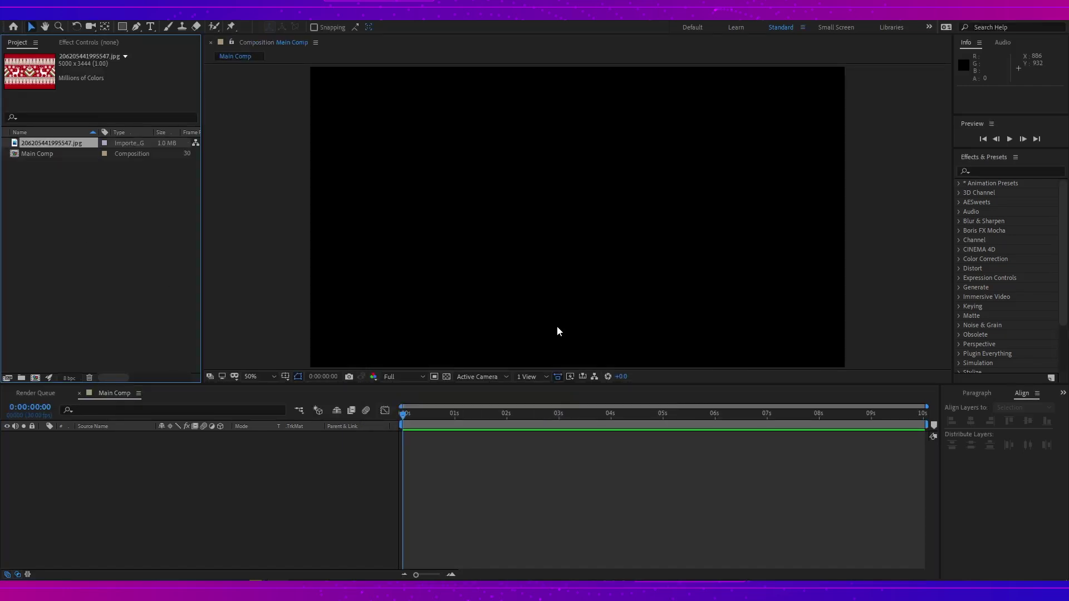
Place the sweater pattern JPG in Main Comp and fit it to the comp frame
{"action": "left_click_drag", "start_coordinate": [65, 143], "coordinate": [119, 488]}
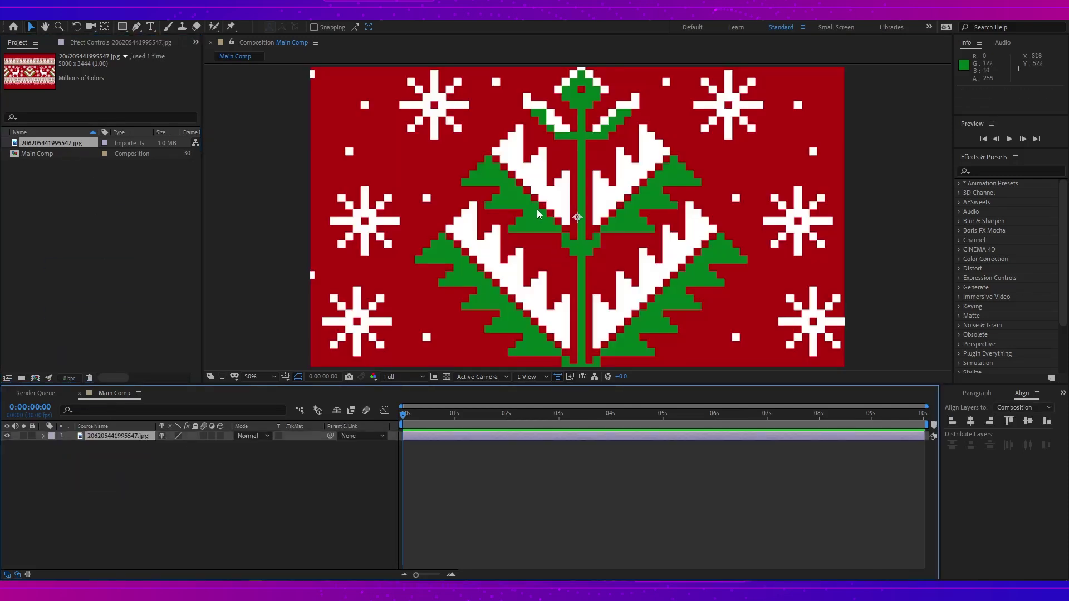
{"action": "right_click", "coordinate": [542, 170]}
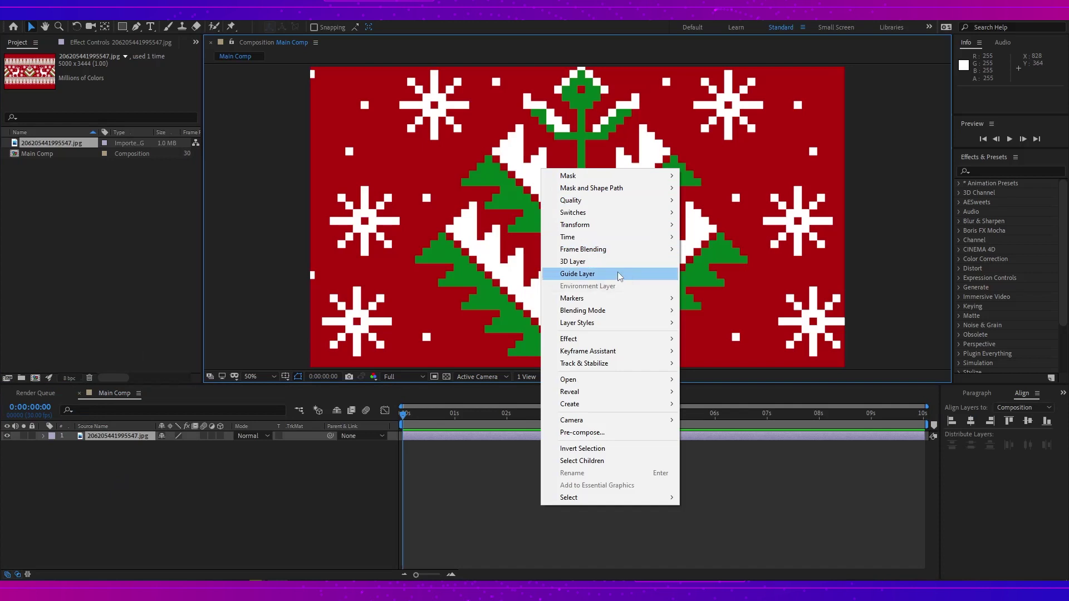
{"action": "mouse_move", "coordinate": [633, 236]}
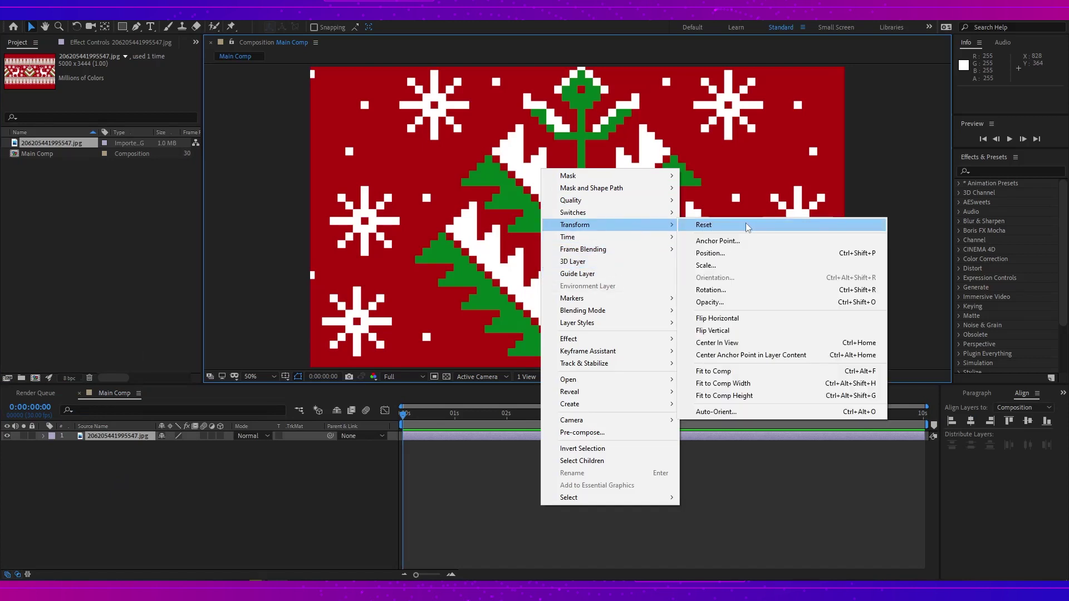
{"action": "left_click", "coordinate": [777, 370]}
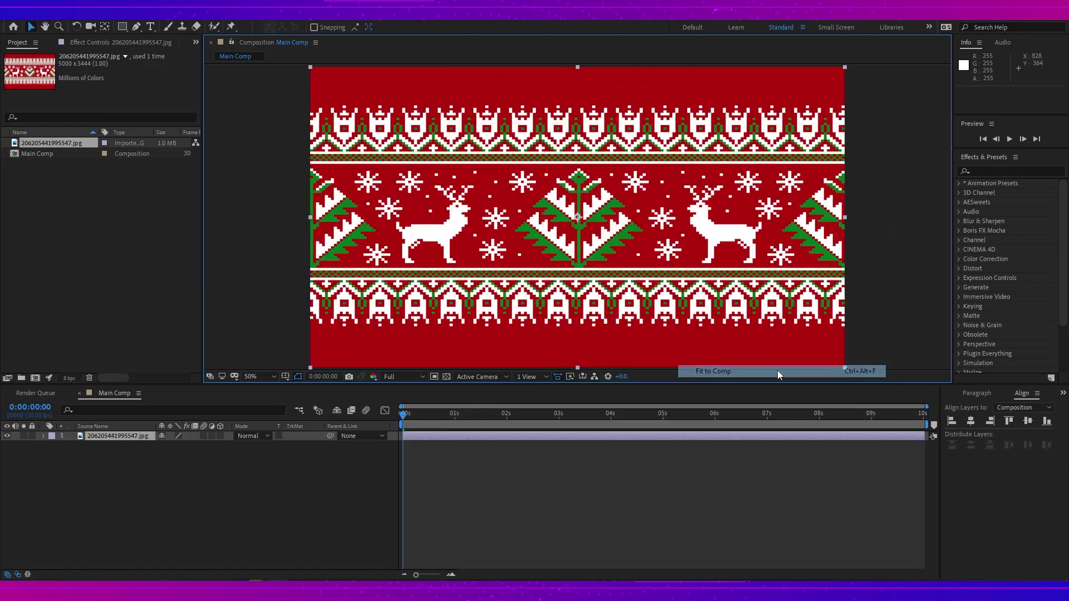
Add an adjustment layer named 'Knit Texture' above the sweater image
{"action": "right_click", "coordinate": [251, 489]}
{"action": "mouse_move", "coordinate": [312, 362]}
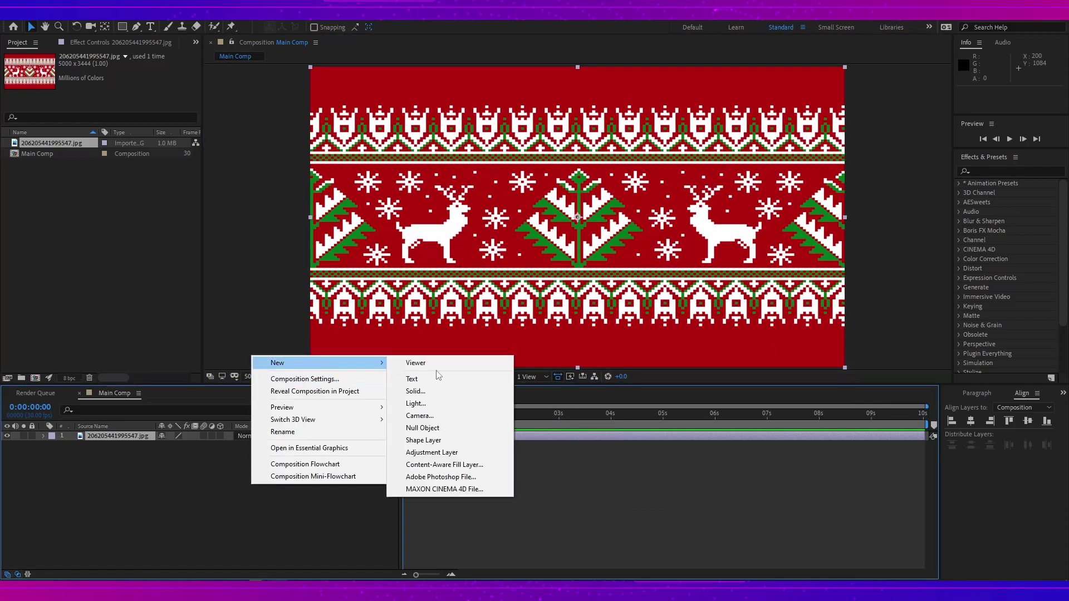
{"action": "left_click", "coordinate": [440, 452]}
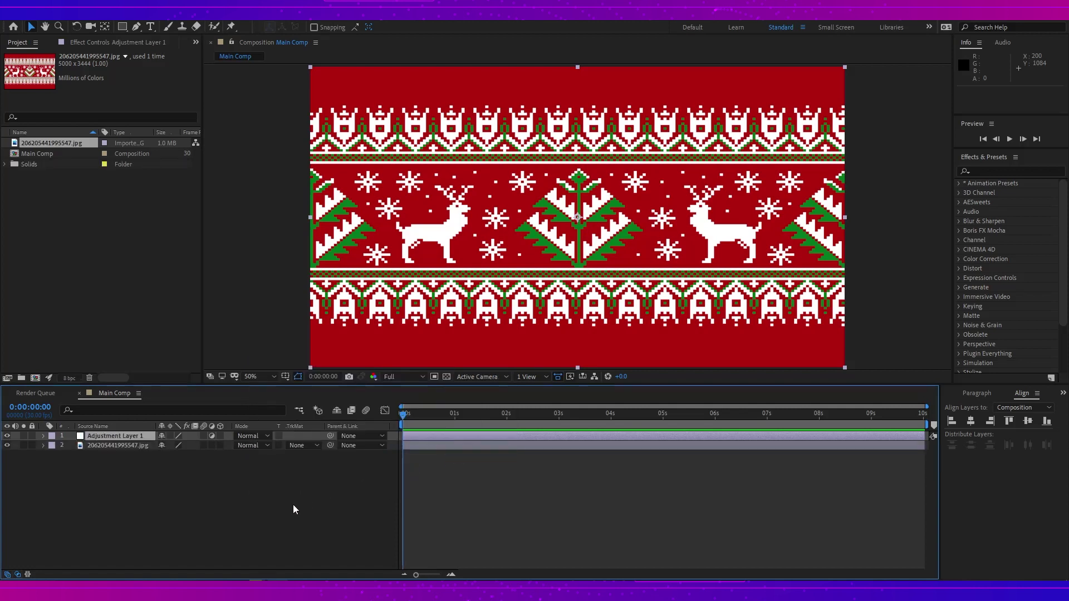
{"action": "key", "text": "Return"}
{"action": "type", "text": "Knit Texture"}
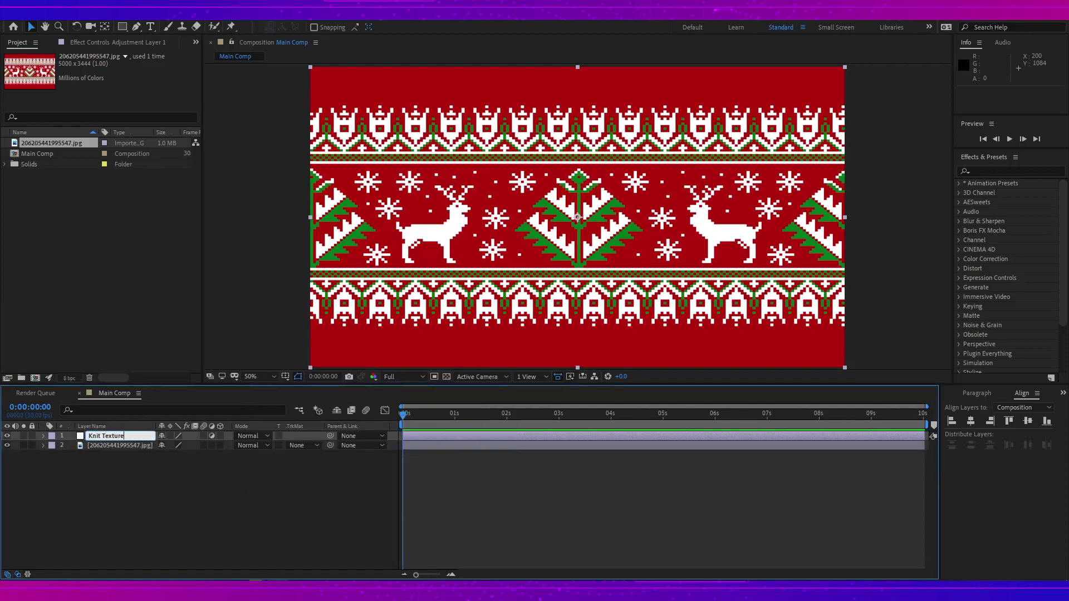
{"action": "key", "text": "Return"}
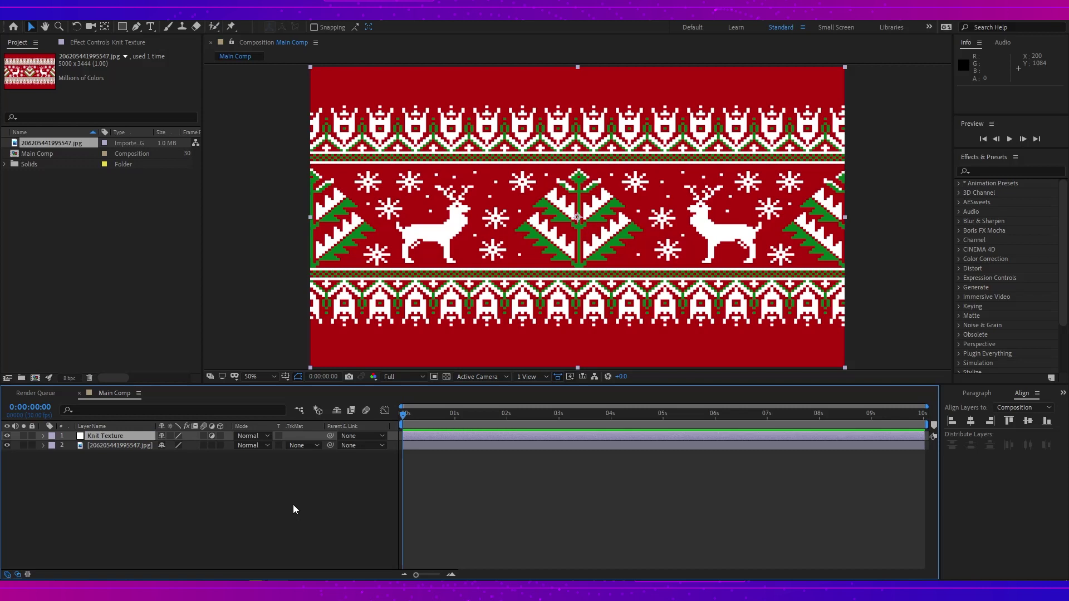
Apply the CC Ball Action effect to the Knit Texture layer
{"action": "key", "text": "ctrl+space"}
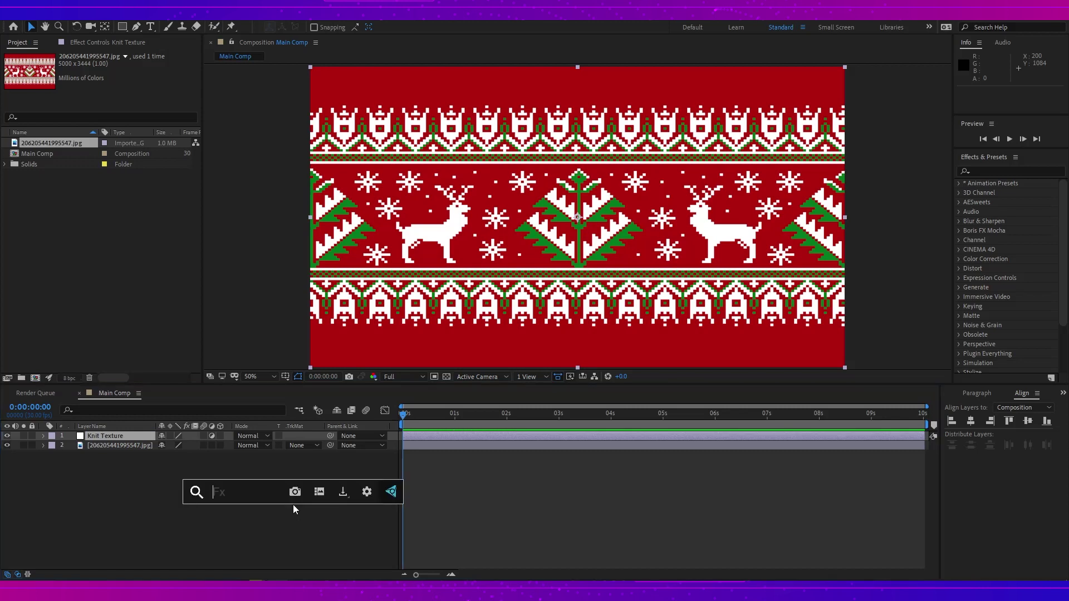
{"action": "type", "text": "cc ball"}
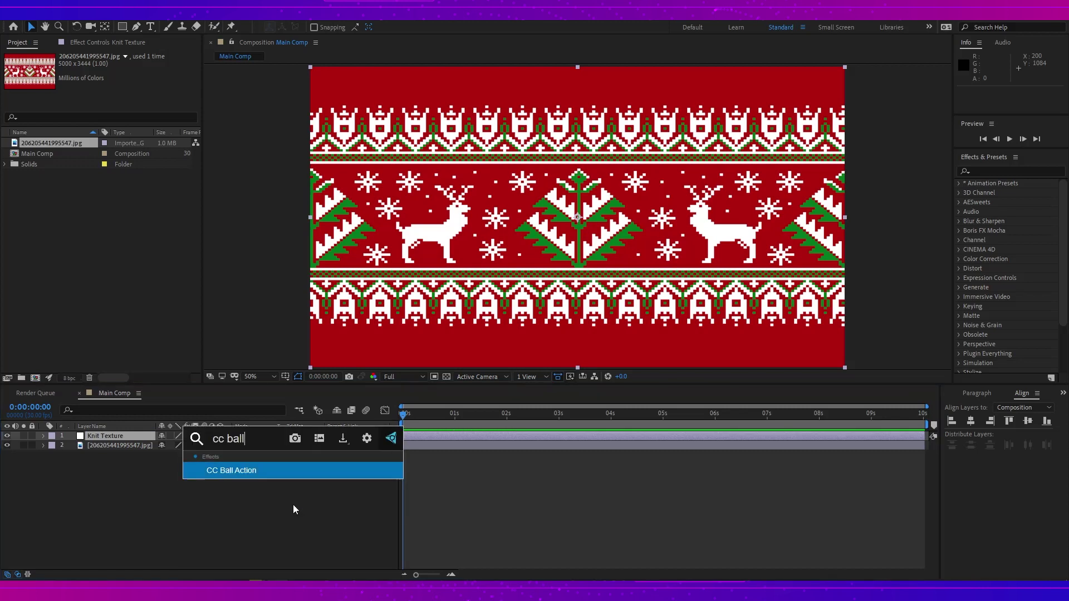
{"action": "left_click", "coordinate": [304, 473]}
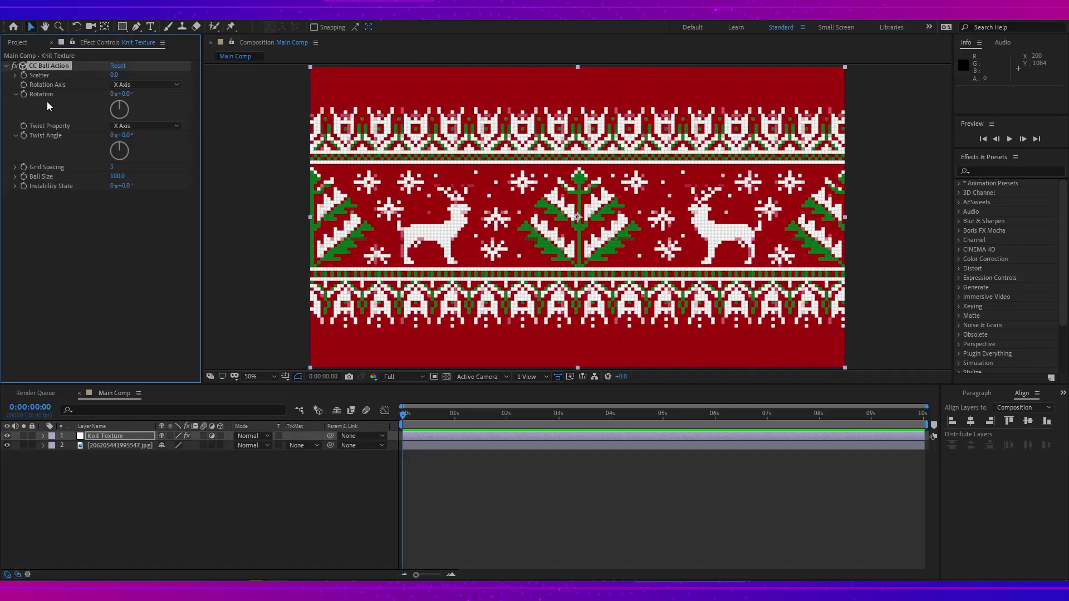
{"action": "scroll", "coordinate": [697, 295], "scroll_direction": "up", "scroll_amount": 6}
{"action": "scroll", "coordinate": [697, 296], "scroll_direction": "down", "scroll_amount": 4}
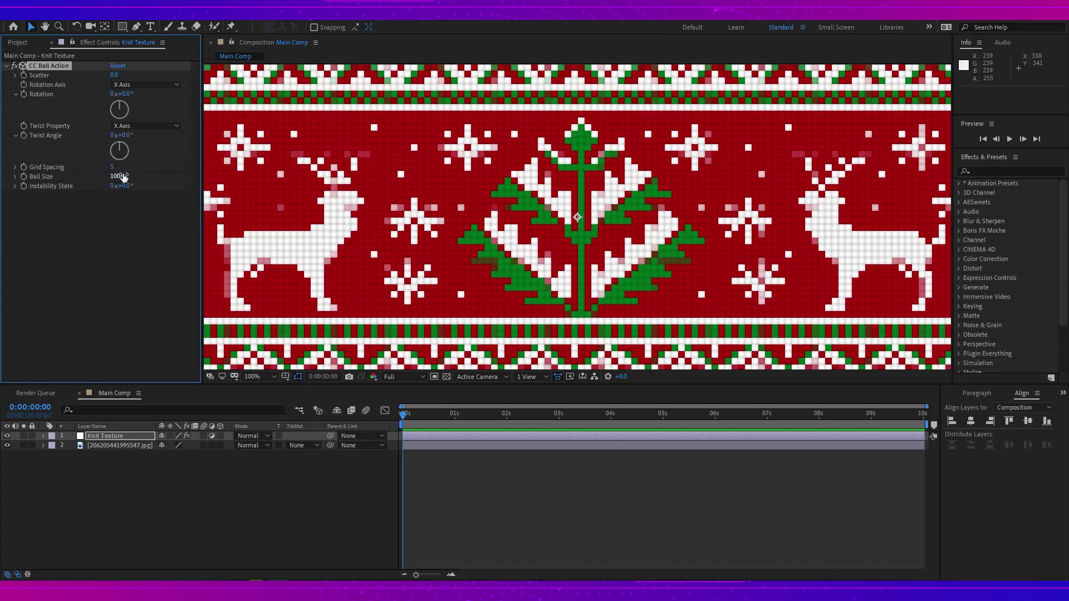
Set CC Ball Action's Ball Size to 59 and Grid Spacing to 6
{"action": "left_click_drag", "start_coordinate": [123, 178], "coordinate": [109, 185]}
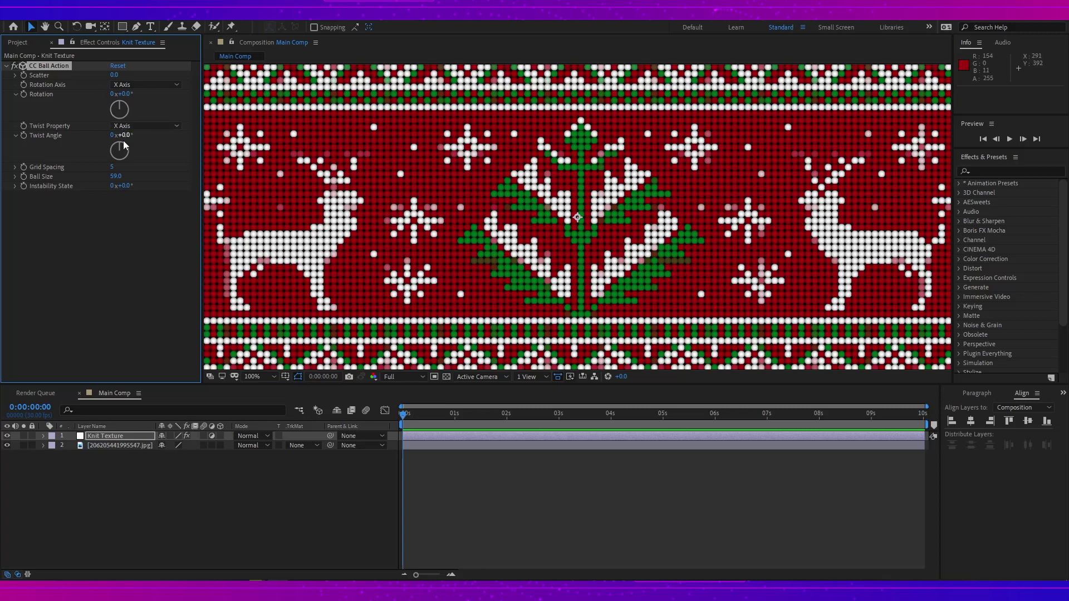
{"action": "left_click_drag", "start_coordinate": [110, 168], "coordinate": [114, 171]}
{"action": "left_click", "coordinate": [114, 168]}
{"action": "type", "text": "6"}
{"action": "key", "text": "Return"}
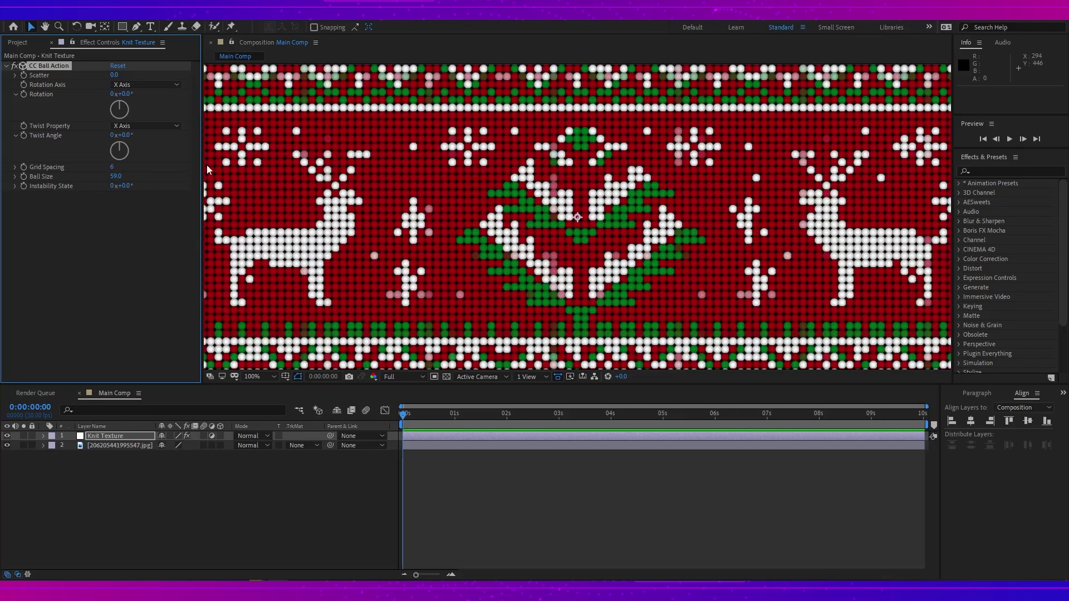
Set the viewer magnification to Fit and keep preview resolution at Full
{"action": "left_click", "coordinate": [271, 378]}
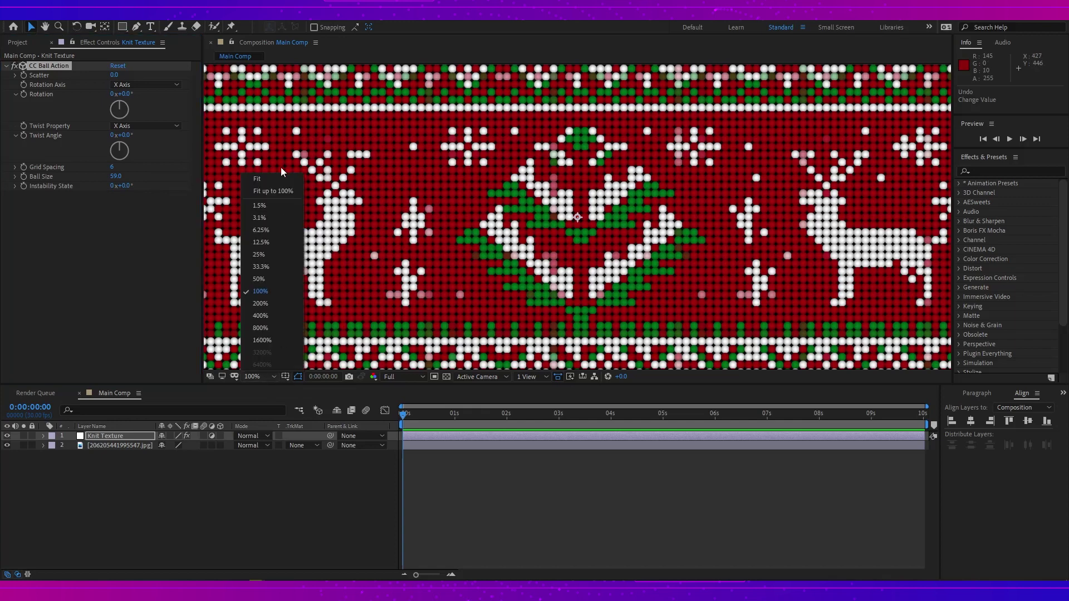
{"action": "left_click", "coordinate": [279, 192]}
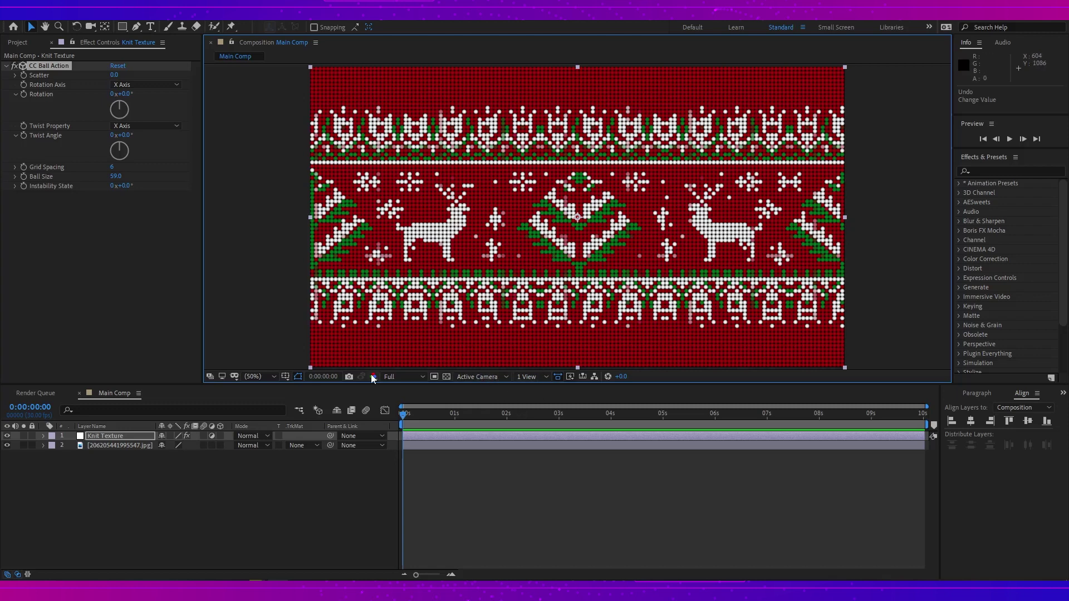
{"action": "left_click", "coordinate": [403, 377]}
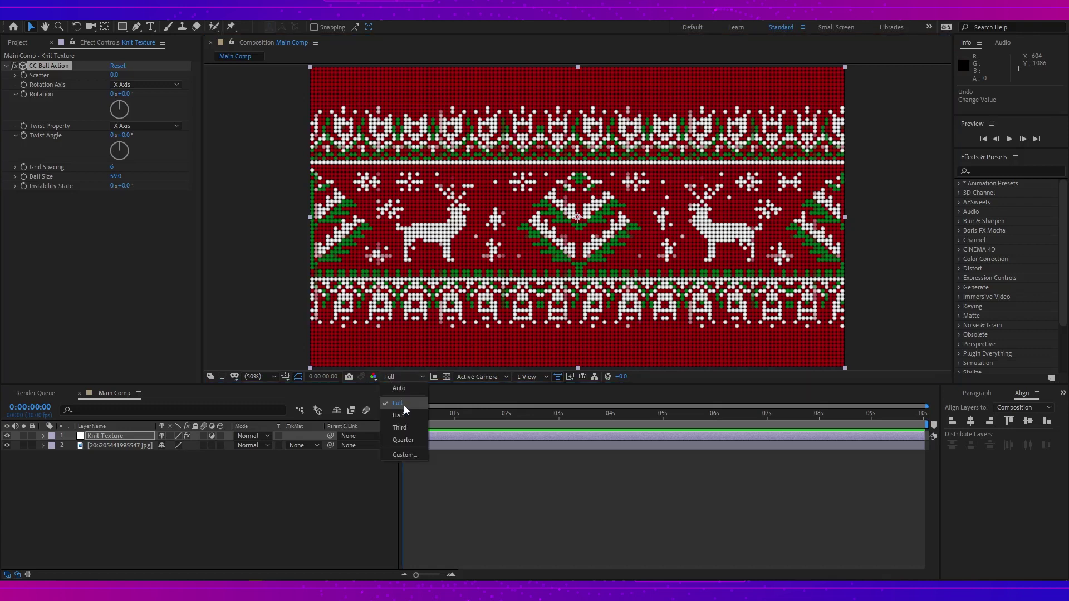
{"action": "left_click", "coordinate": [710, 249]}
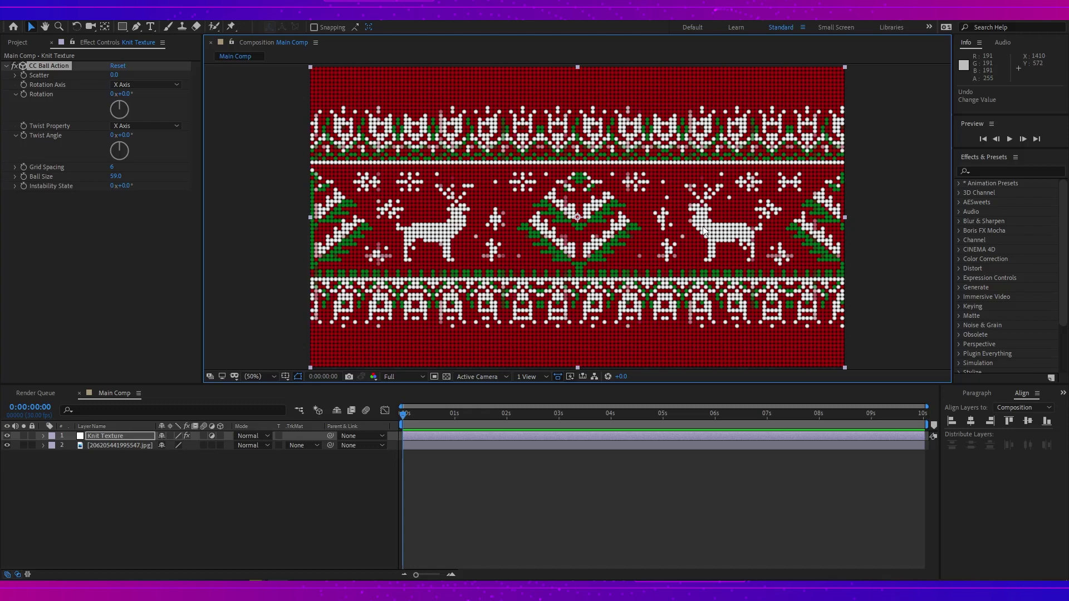
Apply Wave Warp to Knit Texture and temporarily disable CC Ball Action
{"action": "key", "text": "ctrl+space"}
{"action": "type", "text": "wave"}
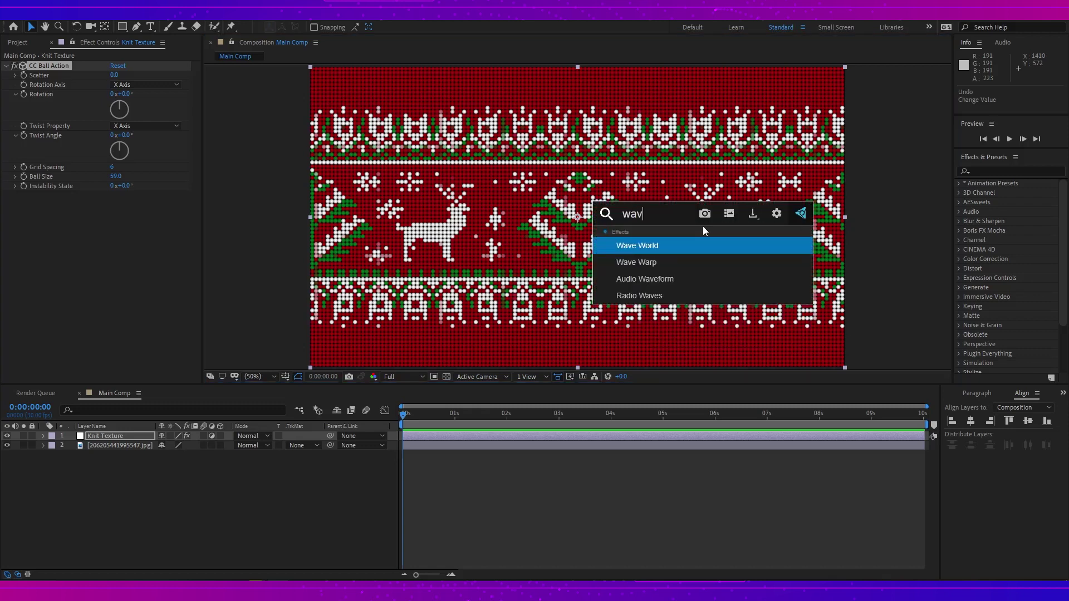
{"action": "left_click", "coordinate": [687, 262]}
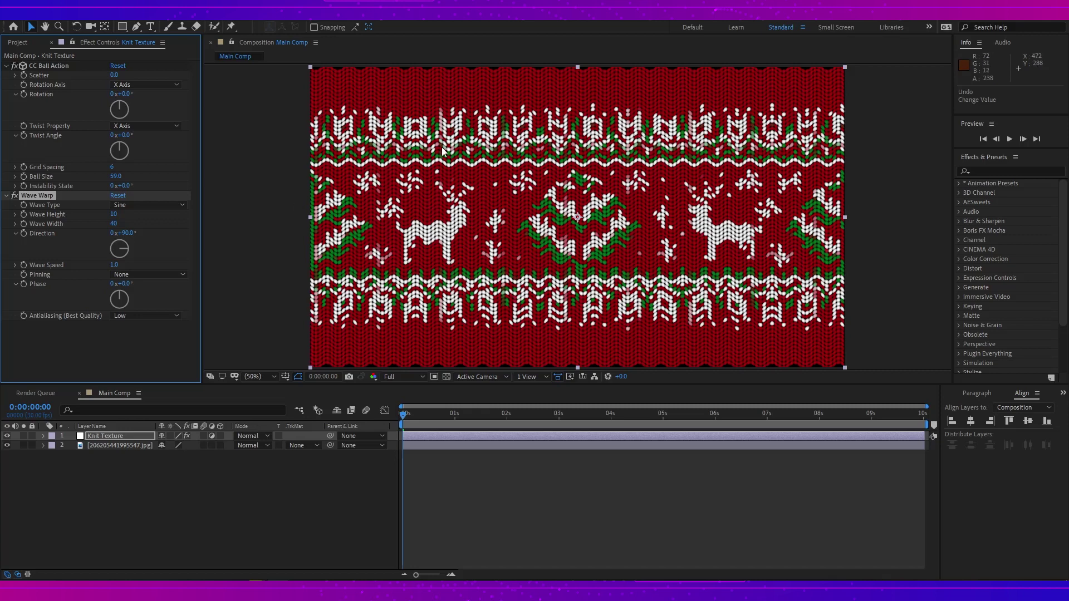
{"action": "left_click", "coordinate": [15, 66]}
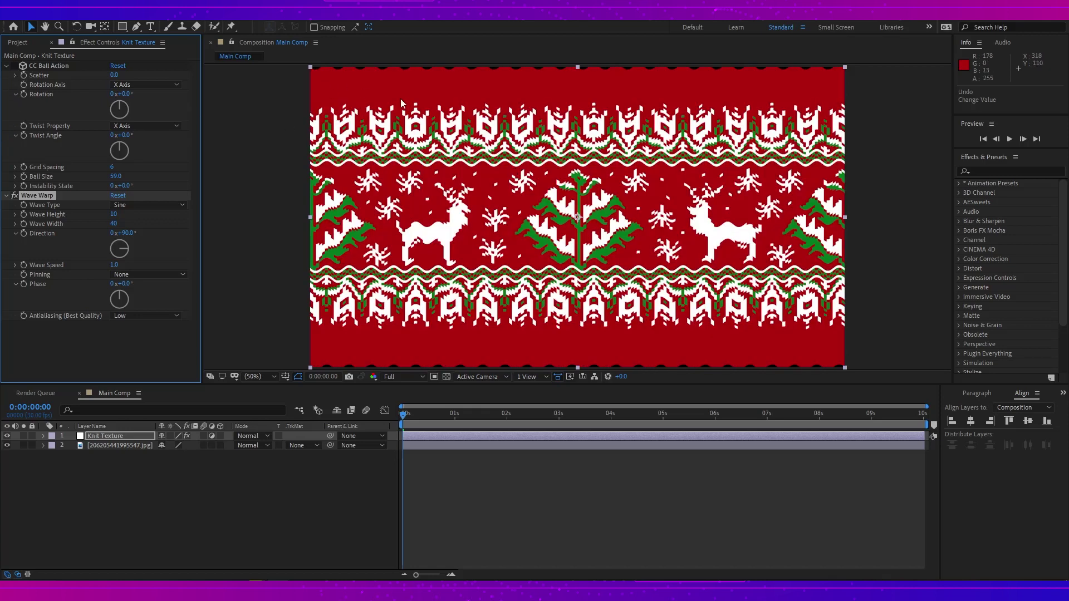
Set Wave Warp's Wave Type to Triangle
{"action": "key", "text": "h"}
{"action": "left_click_drag", "start_coordinate": [405, 106], "coordinate": [522, 187]}
{"action": "scroll", "coordinate": [426, 226], "scroll_direction": "up", "scroll_amount": 2}
{"action": "key", "text": "v"}
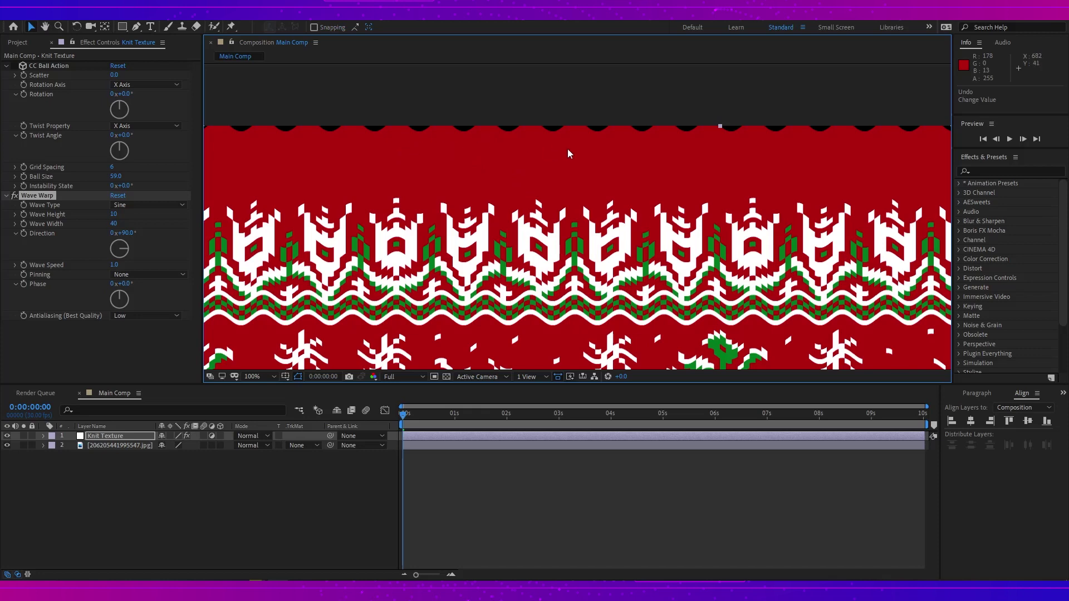
{"action": "scroll", "coordinate": [631, 153], "scroll_direction": "down", "scroll_amount": 2}
{"action": "left_click", "coordinate": [86, 205]}
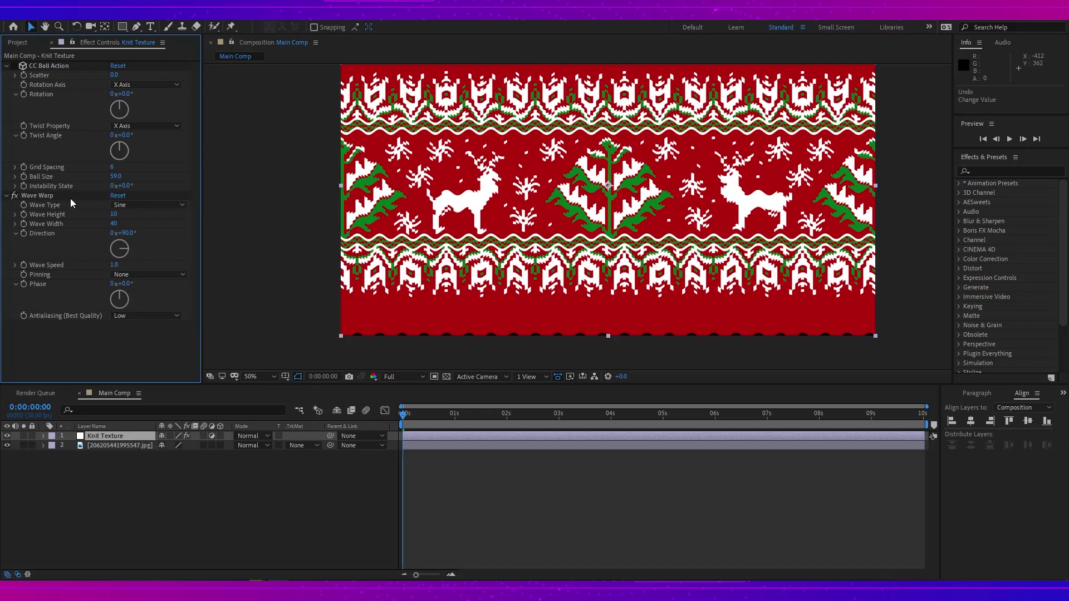
{"action": "left_click", "coordinate": [137, 206]}
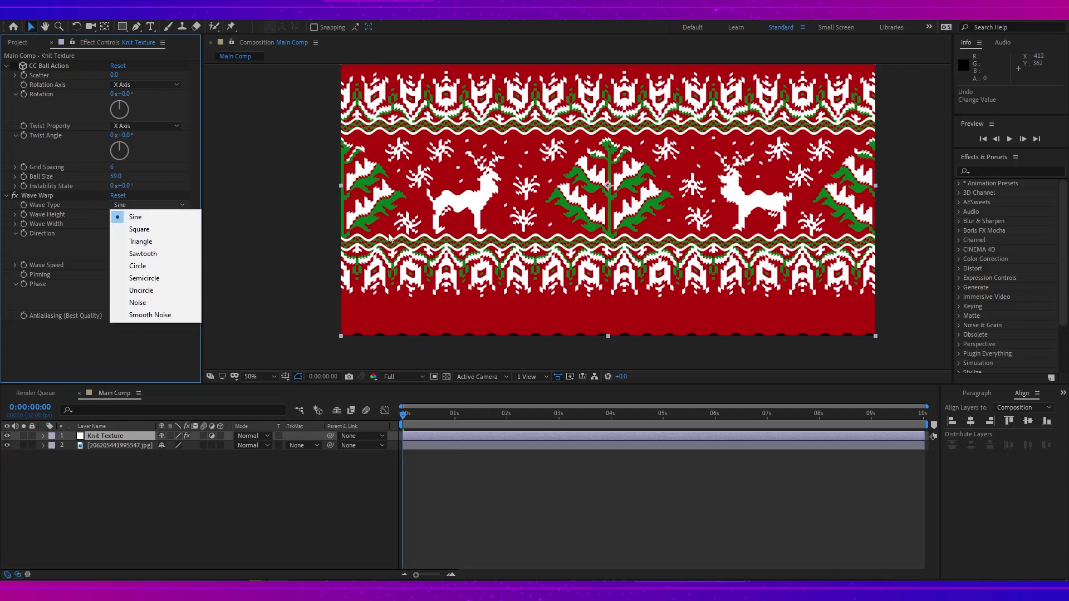
{"action": "left_click", "coordinate": [176, 244]}
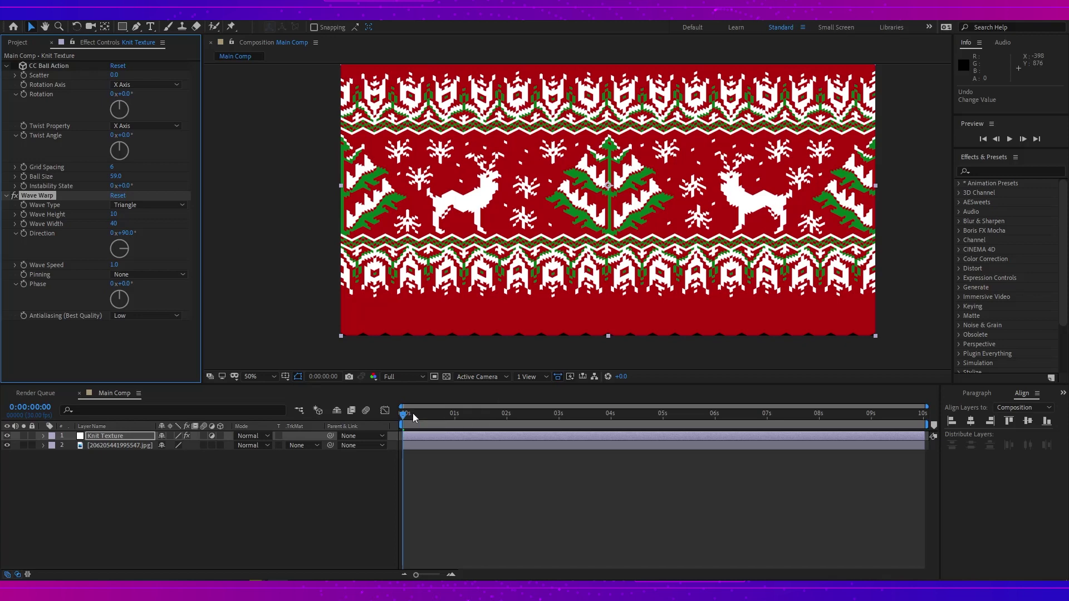
Scrub the playhead forward and back to preview the triangle wave motion
{"action": "left_click", "coordinate": [427, 418]}
{"action": "left_click_drag", "start_coordinate": [431, 419], "coordinate": [455, 419]}
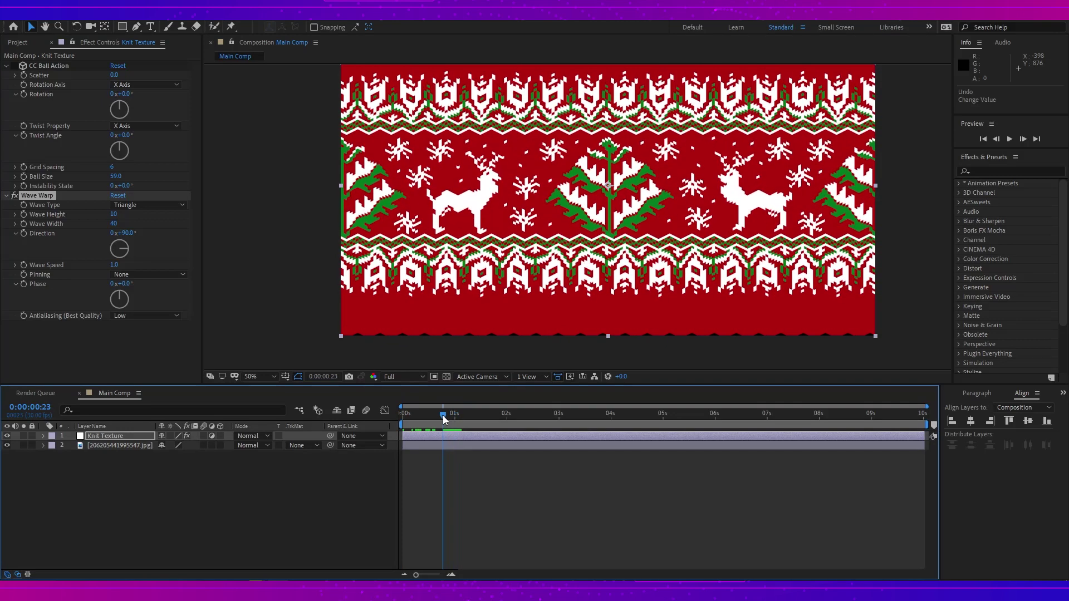
{"action": "left_click_drag", "start_coordinate": [441, 416], "coordinate": [409, 418]}
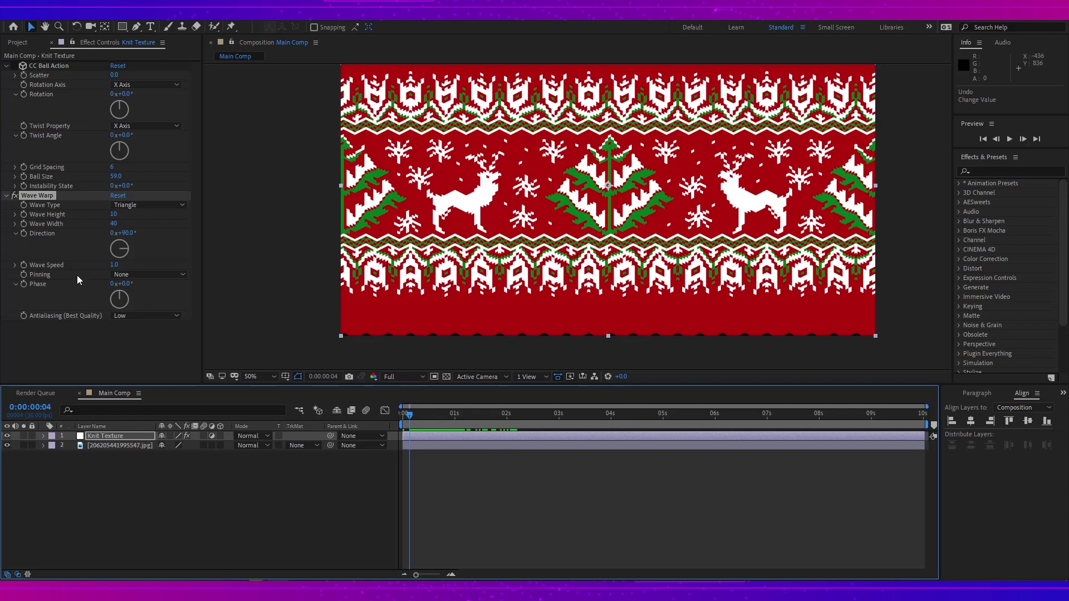
Set Wave Warp's Wave Speed to 0 and turn CC Ball Action back on
{"action": "left_click", "coordinate": [116, 266]}
{"action": "type", "text": "0"}
{"action": "left_click", "coordinate": [403, 413]}
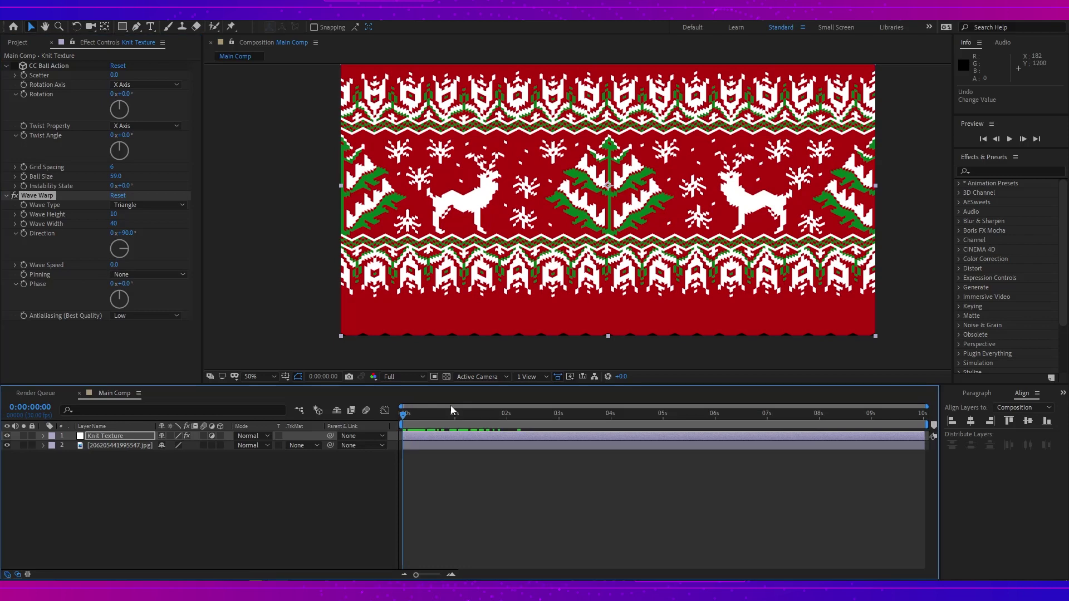
{"action": "left_click", "coordinate": [14, 66]}
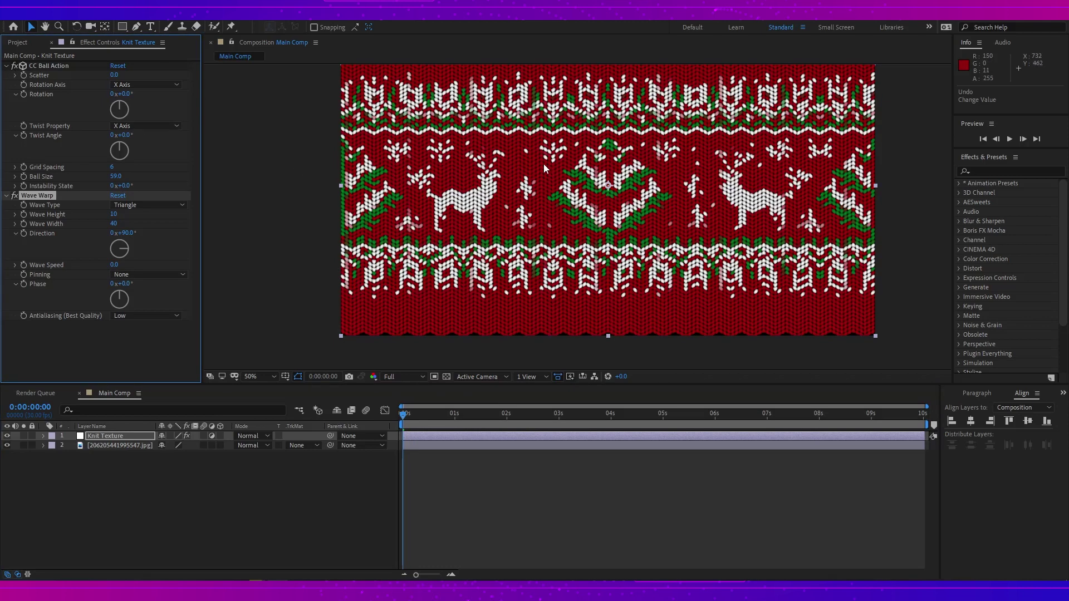
Pan and zoom the viewer to frame the whole reindeer sweater
{"action": "left_click_drag", "start_coordinate": [540, 185], "coordinate": [535, 231]}
{"action": "scroll", "coordinate": [535, 230], "scroll_direction": "up", "scroll_amount": 3}
{"action": "scroll", "coordinate": [529, 227], "scroll_direction": "up", "scroll_amount": 2}
{"action": "scroll", "coordinate": [524, 224], "scroll_direction": "up", "scroll_amount": 3}
{"action": "scroll", "coordinate": [524, 224], "scroll_direction": "up", "scroll_amount": 1}
{"action": "scroll", "coordinate": [521, 239], "scroll_direction": "up", "scroll_amount": 1}
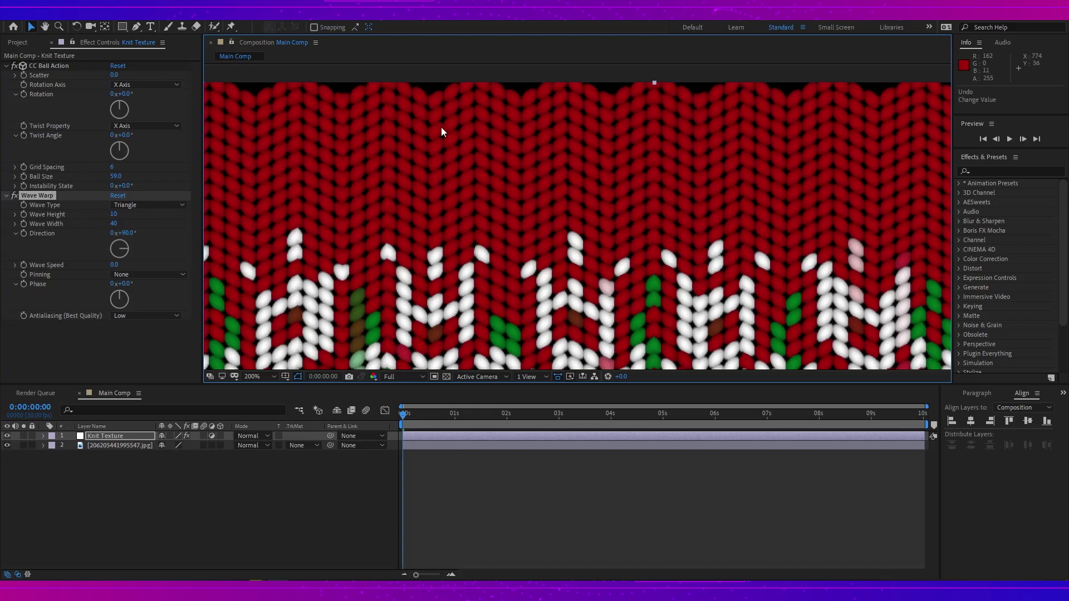
{"action": "left_click_drag", "start_coordinate": [464, 137], "coordinate": [472, 173]}
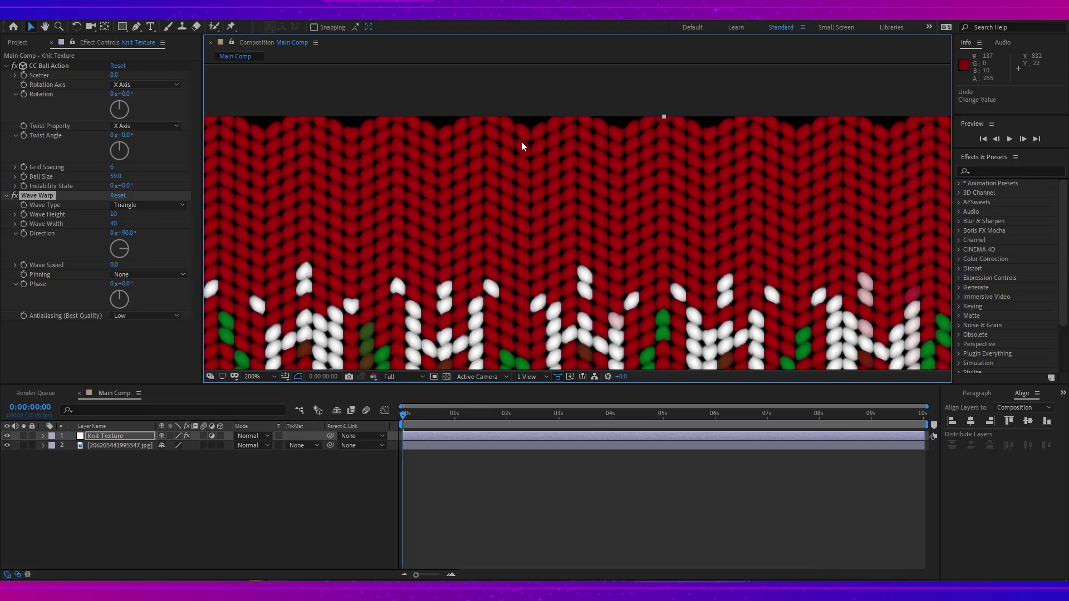
{"action": "scroll", "coordinate": [521, 142], "scroll_direction": "down", "scroll_amount": 4}
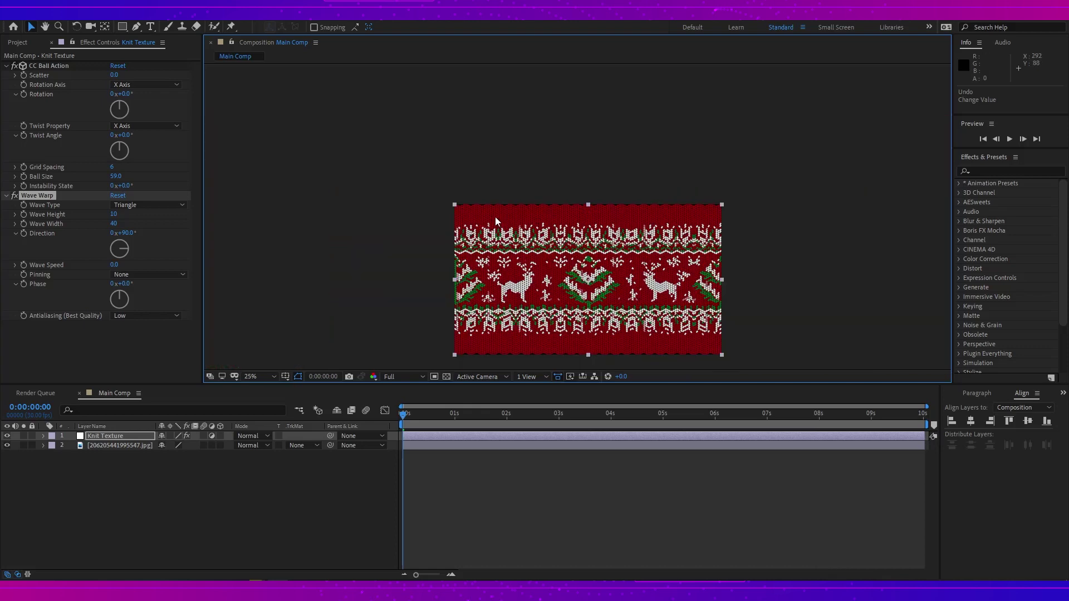
{"action": "scroll", "coordinate": [496, 222], "scroll_direction": "down", "scroll_amount": 3}
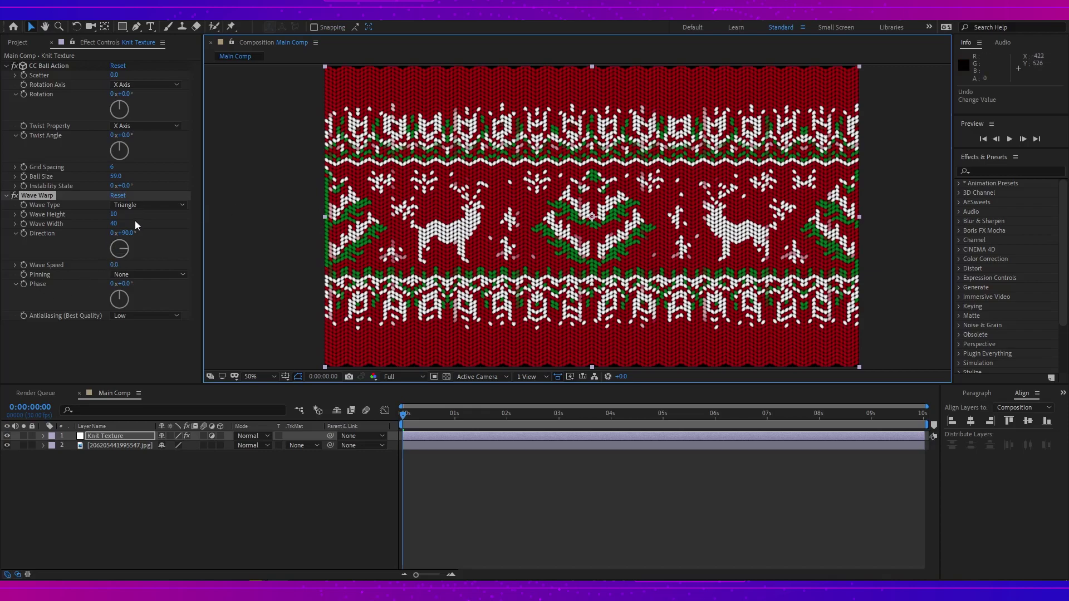
Narrow Wave Warp's Wave Width to 14 and set its Direction to 90°
{"action": "left_click_drag", "start_coordinate": [114, 228], "coordinate": [2, 238]}
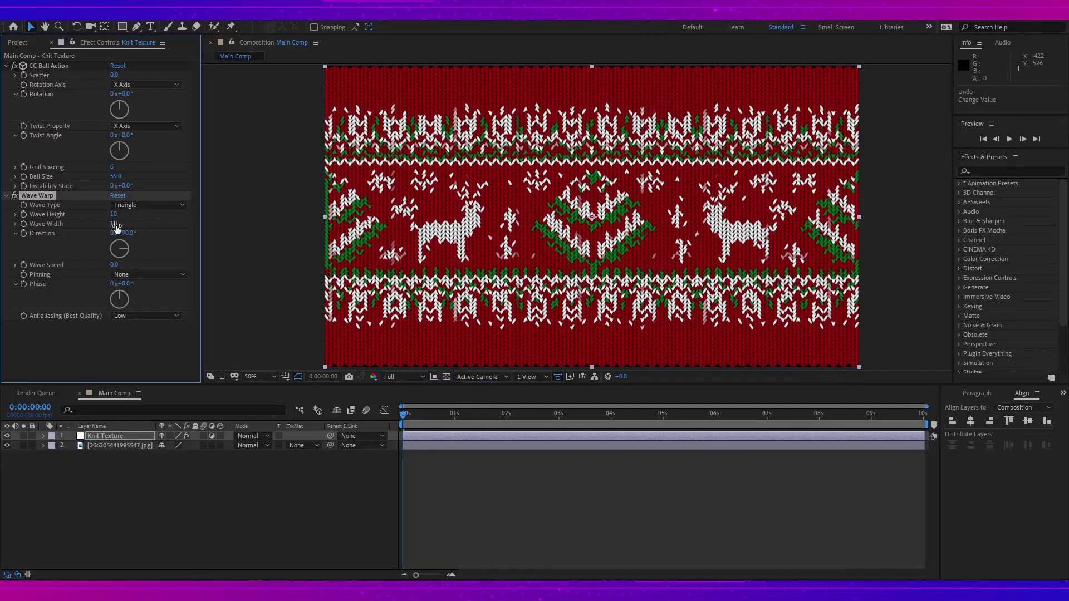
{"action": "left_click_drag", "start_coordinate": [115, 229], "coordinate": [93, 225]}
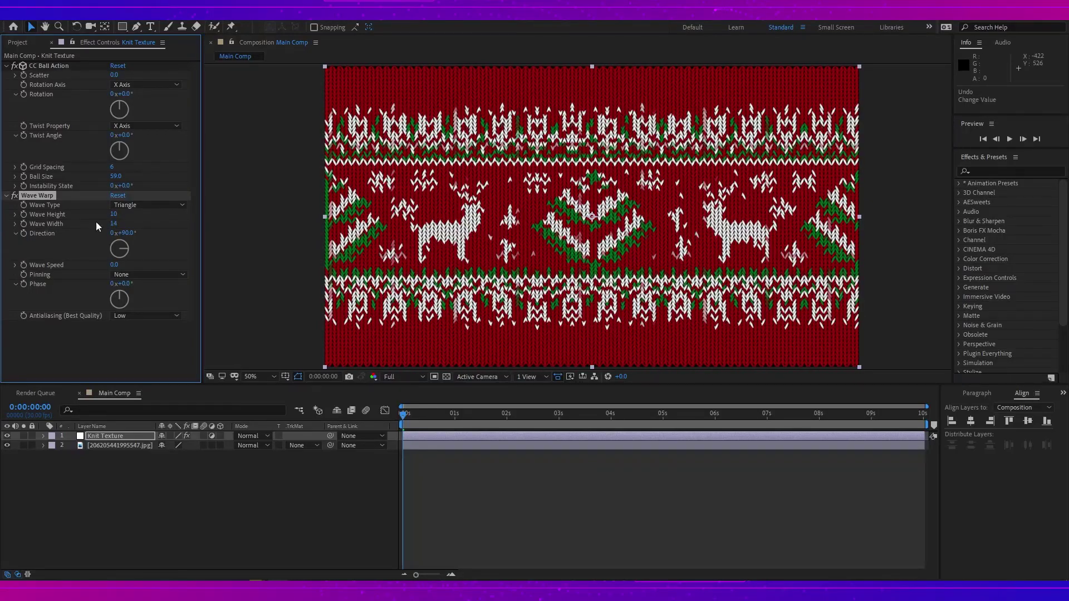
{"action": "scroll", "coordinate": [532, 174], "scroll_direction": "up", "scroll_amount": 2}
{"action": "scroll", "coordinate": [528, 173], "scroll_direction": "up", "scroll_amount": 1}
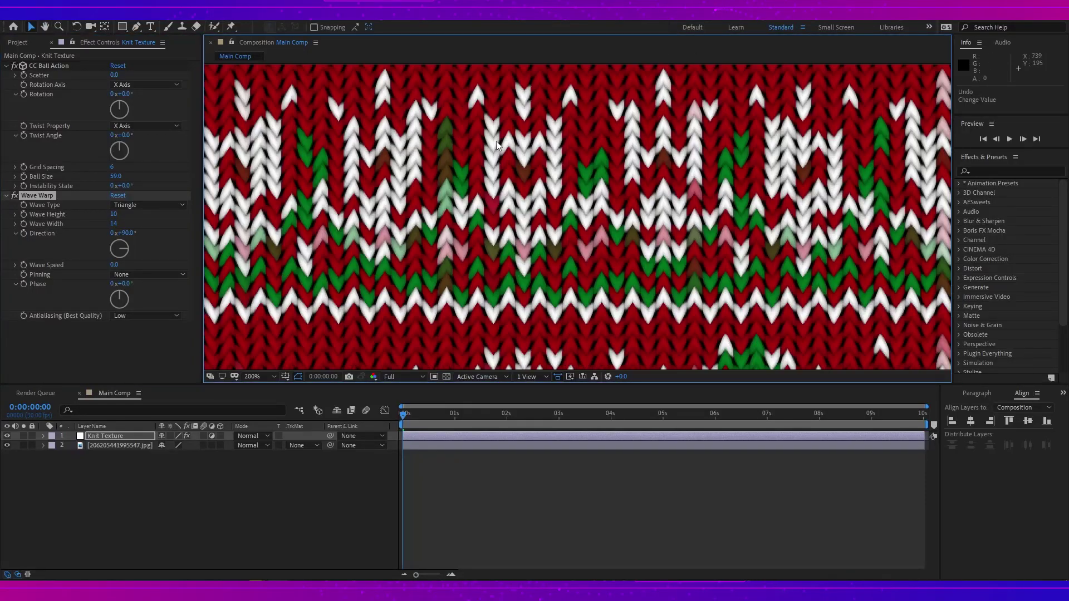
{"action": "scroll", "coordinate": [525, 146], "scroll_direction": "up", "scroll_amount": 1}
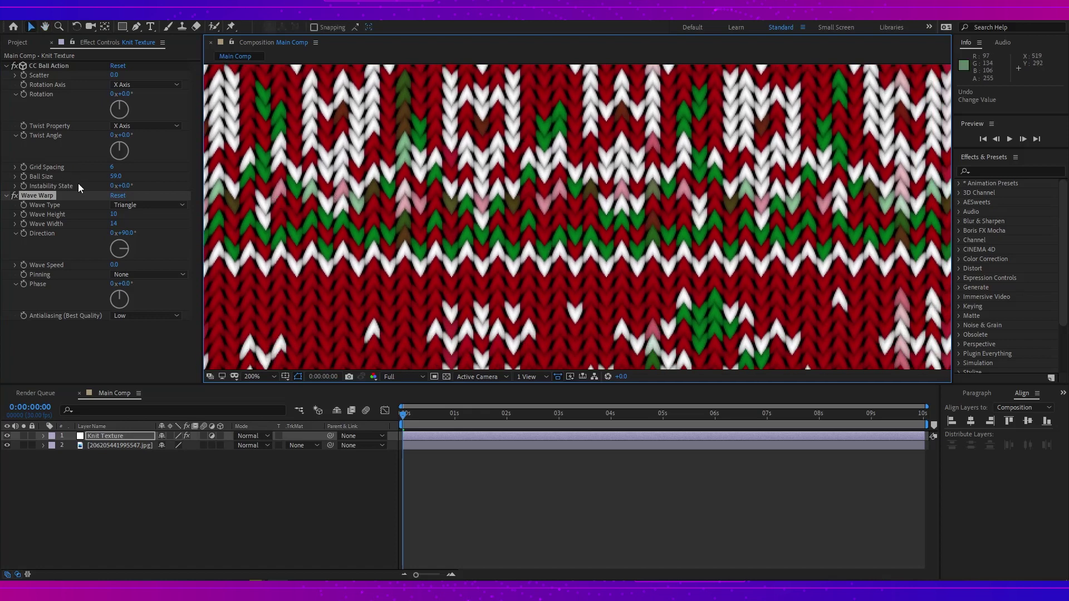
{"action": "left_click", "coordinate": [123, 232]}
{"action": "type", "text": "90"}
{"action": "key", "text": "Return"}
Lower Wave Height to 7 and zoom in to inspect the stitches
{"action": "left_click_drag", "start_coordinate": [118, 216], "coordinate": [116, 219]}
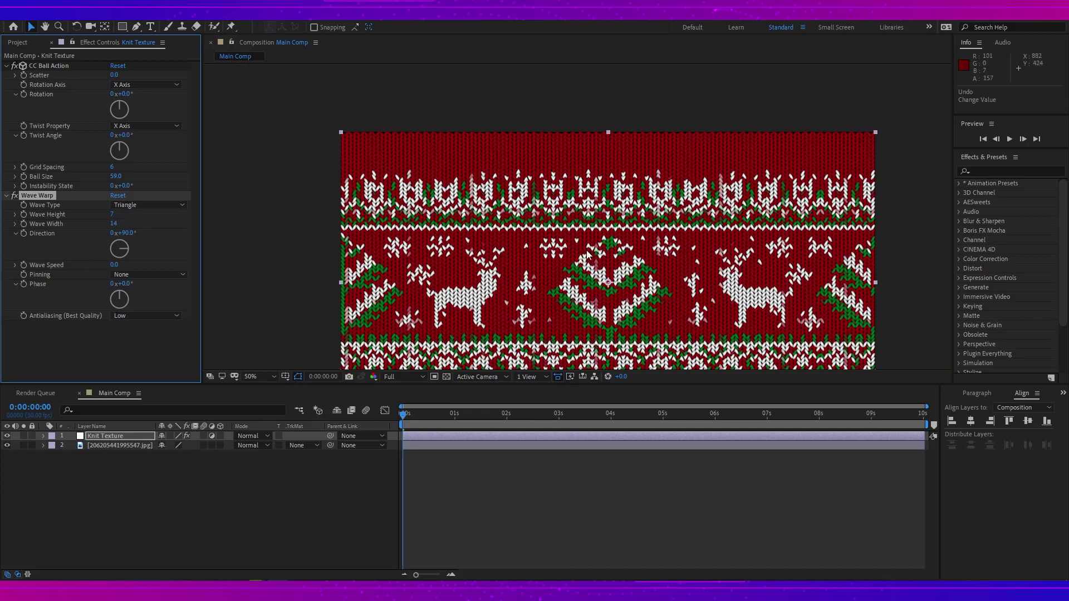
{"action": "left_click_drag", "start_coordinate": [574, 226], "coordinate": [521, 160]}
{"action": "key", "text": "/"}
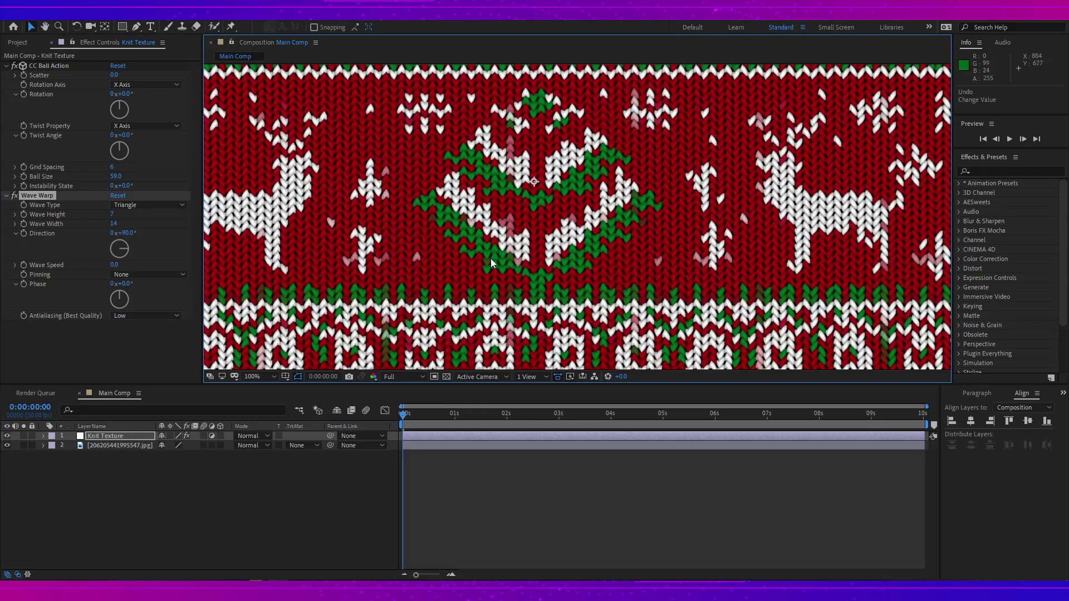
{"action": "left_click_drag", "start_coordinate": [489, 259], "coordinate": [546, 223]}
{"action": "key", "text": "."}
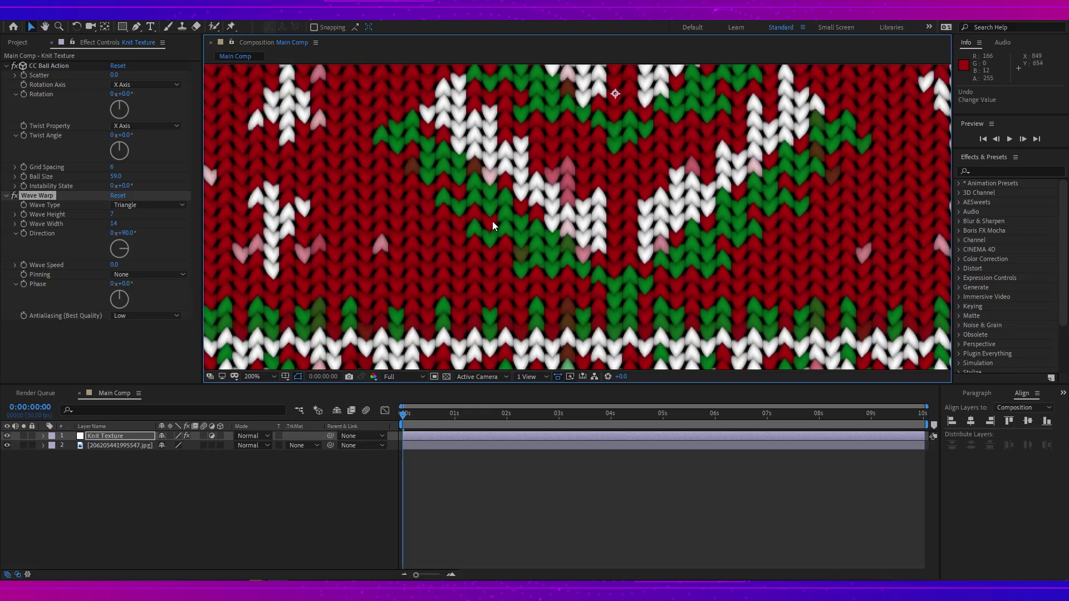
{"action": "scroll", "coordinate": [492, 222], "scroll_direction": "down", "scroll_amount": 4}
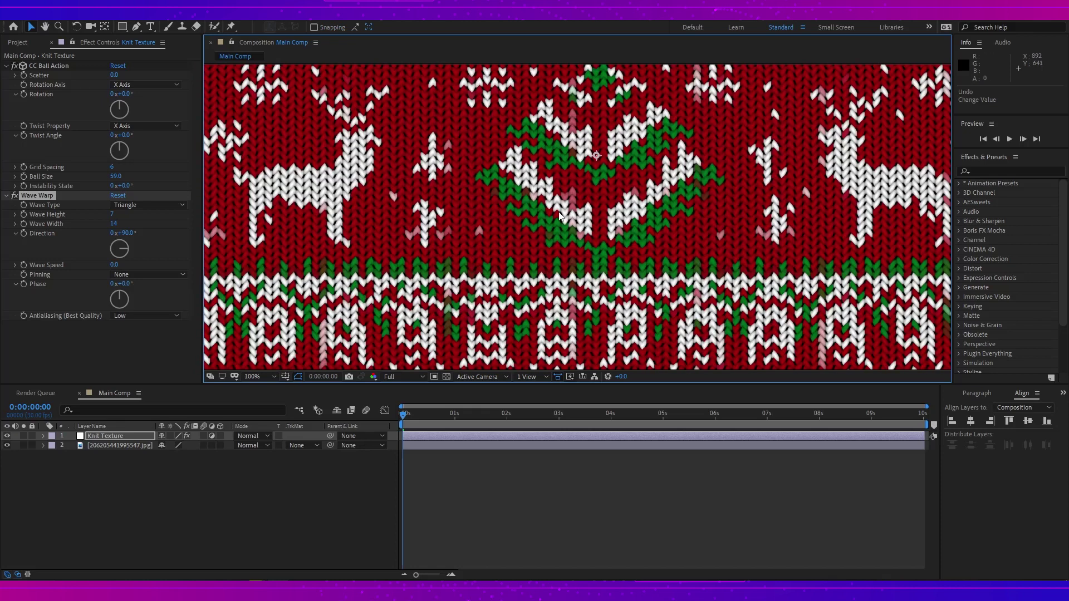
{"action": "left_click_drag", "start_coordinate": [619, 223], "coordinate": [601, 217]}
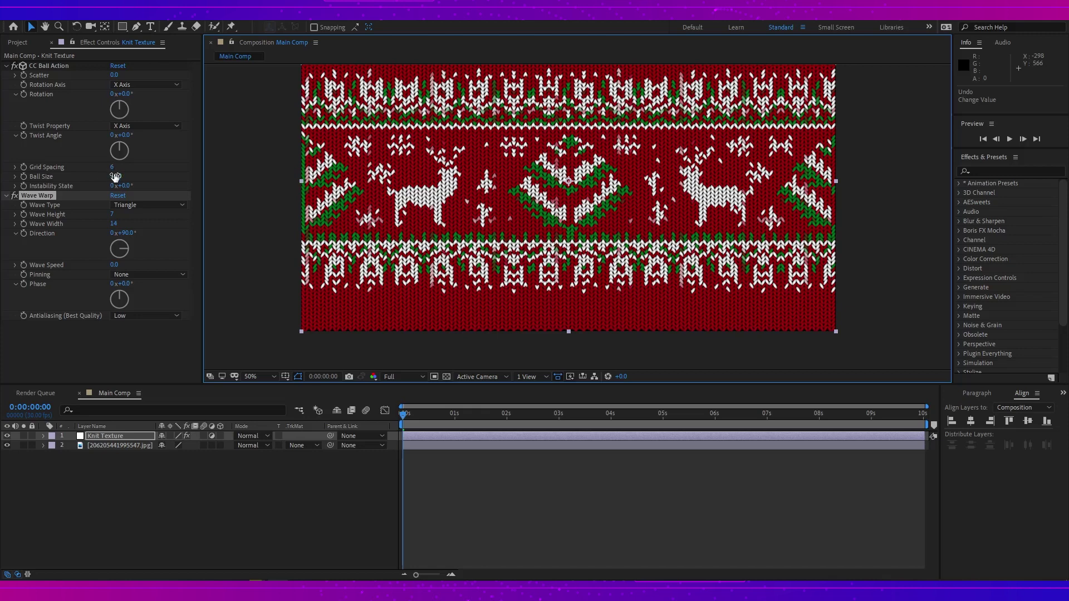
Set CC Ball Action Grid Spacing to 4, then zoom out to view the texture
{"action": "left_click", "coordinate": [112, 168]}
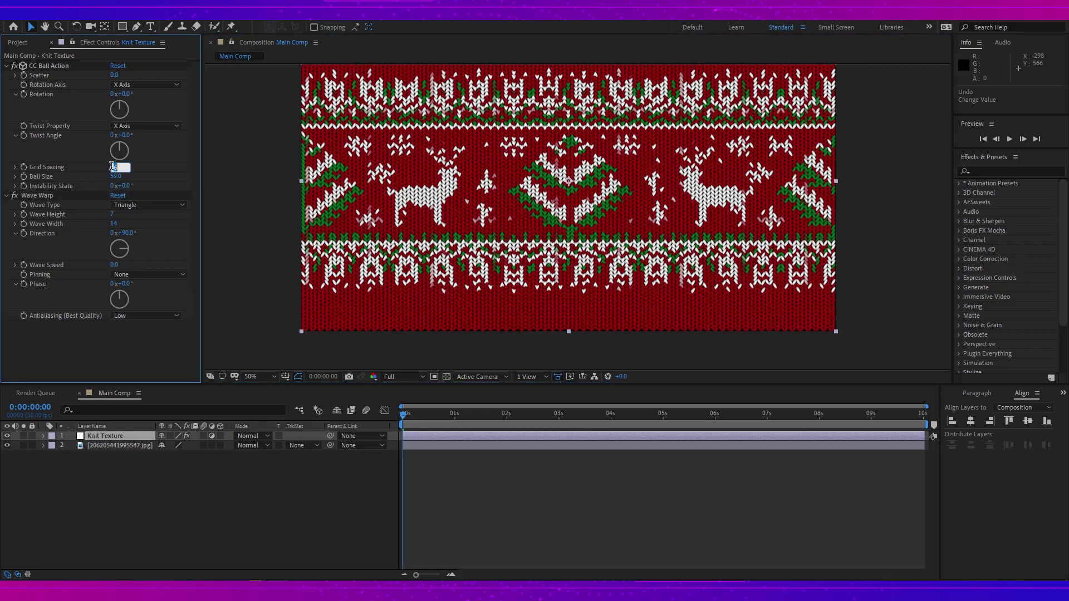
{"action": "type", "text": "4"}
{"action": "key", "text": "Return"}
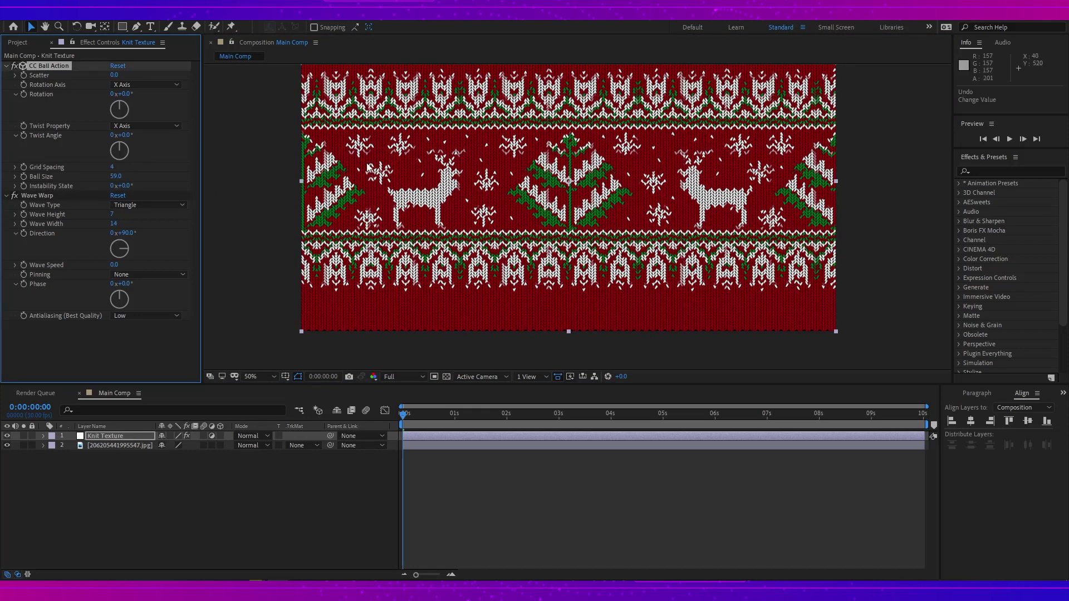
{"action": "scroll", "coordinate": [488, 265], "scroll_direction": "up", "scroll_amount": 2}
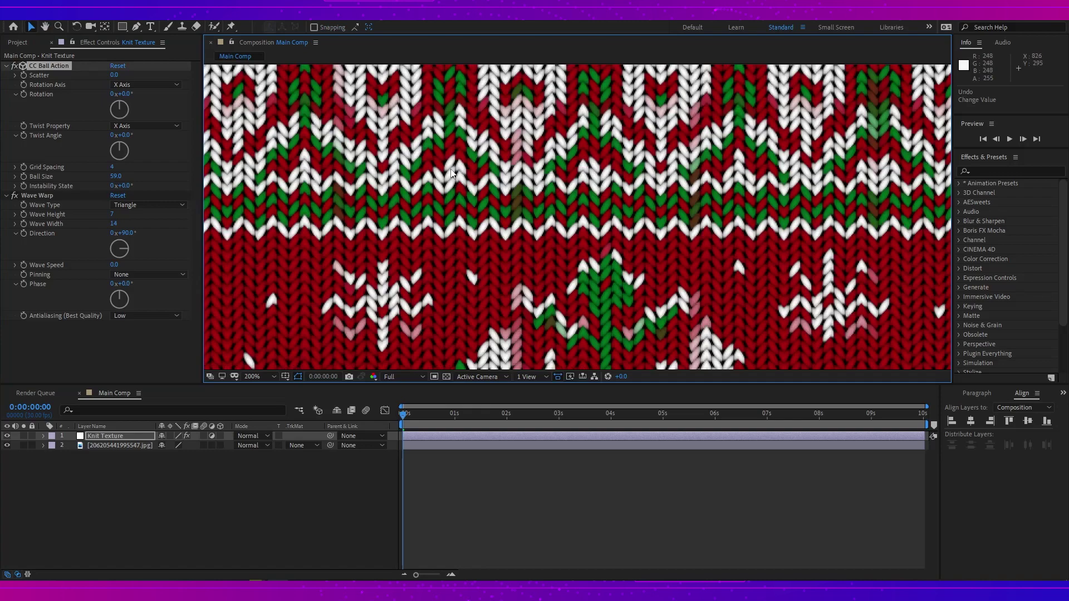
{"action": "key", "text": "v"}
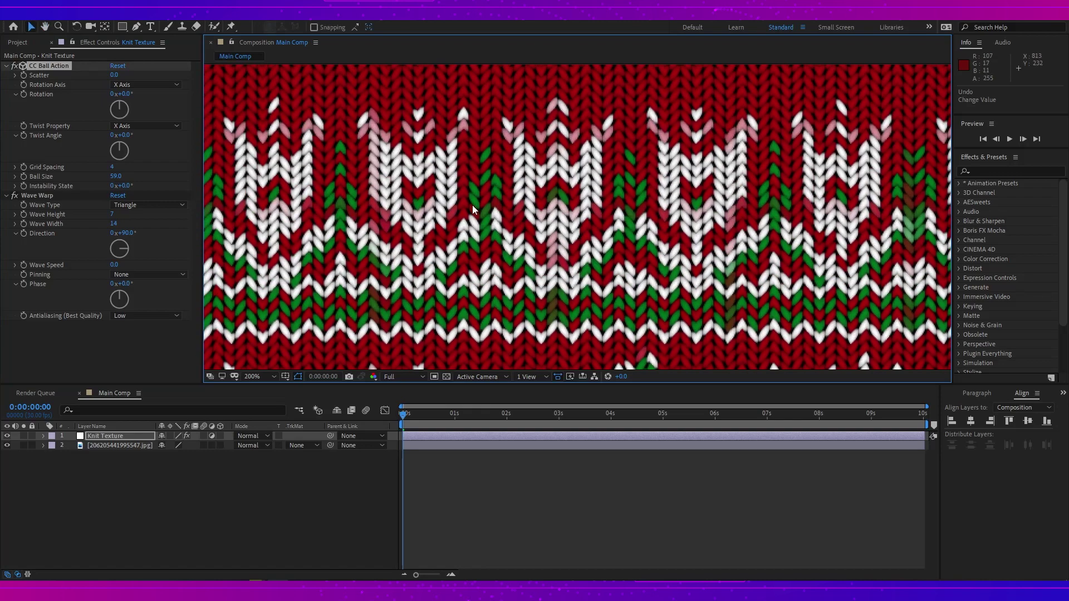
{"action": "left_click_drag", "start_coordinate": [472, 209], "coordinate": [503, 240]}
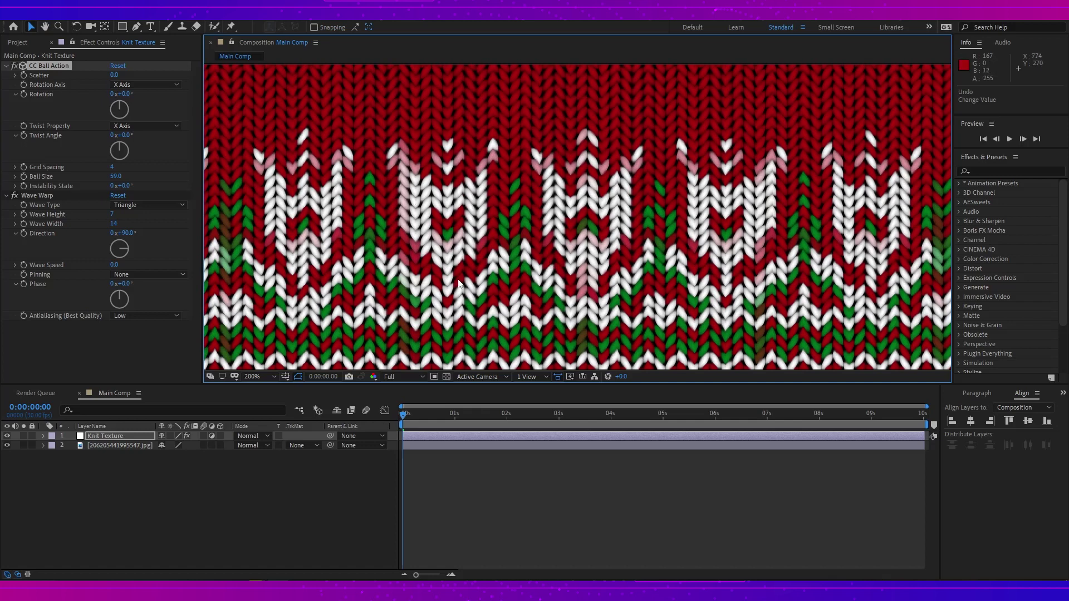
{"action": "key", "text": "comma"}
{"action": "key", "text": "comma"}
{"action": "key", "text": "comma"}
{"action": "scroll", "coordinate": [378, 318], "scroll_direction": "up", "scroll_amount": 2}
{"action": "scroll", "coordinate": [378, 317], "scroll_direction": "down", "scroll_amount": 3}
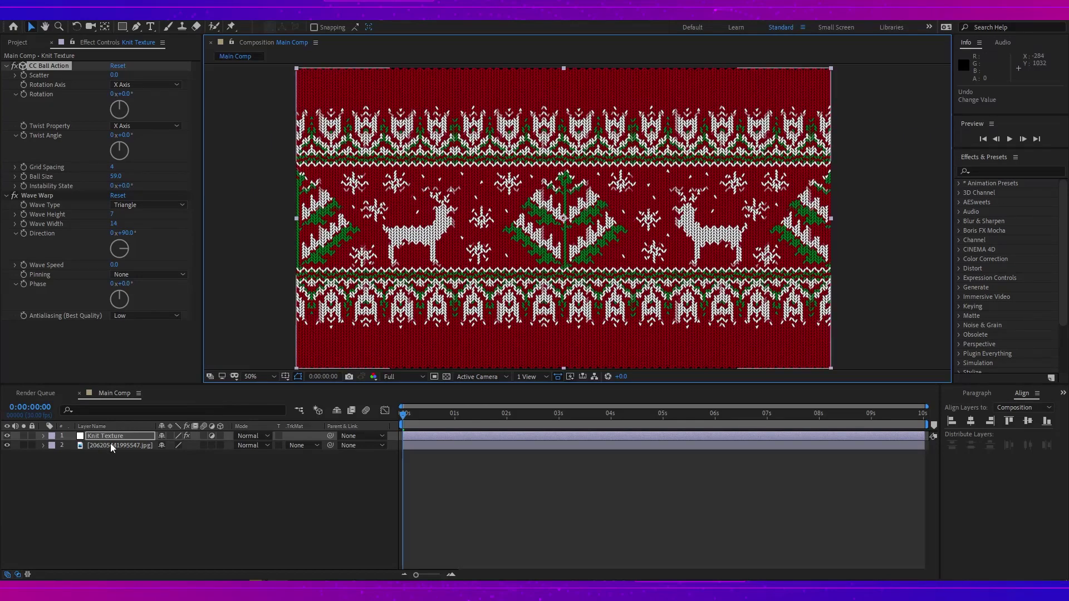
Reveal Knit Texture's CC Ball Action and Wave Warp properties and add an expression to Wave Width
{"action": "left_click", "coordinate": [109, 436]}
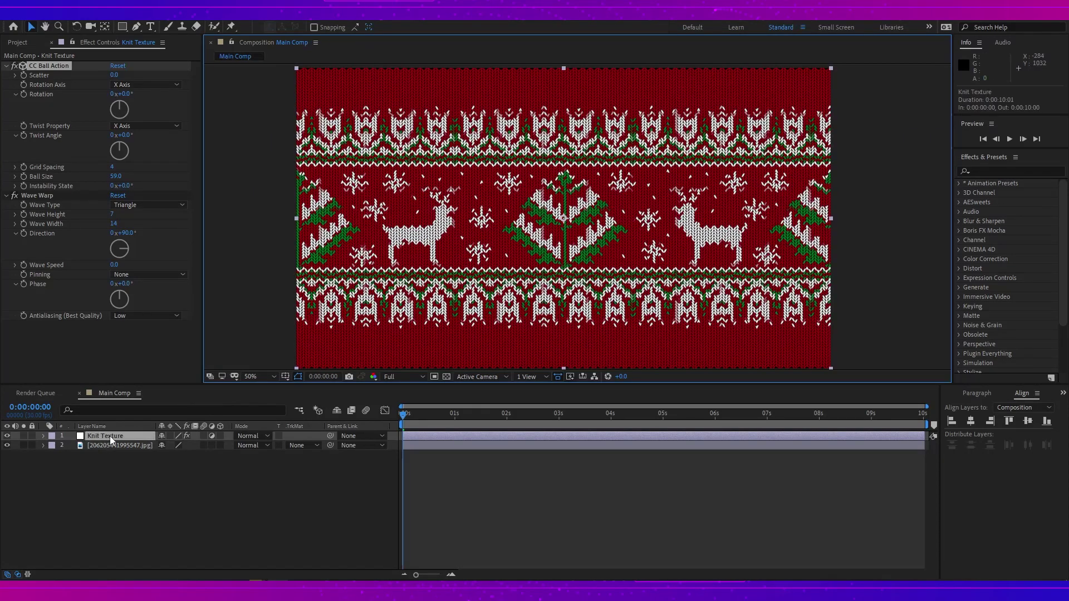
{"action": "left_click", "coordinate": [44, 436]}
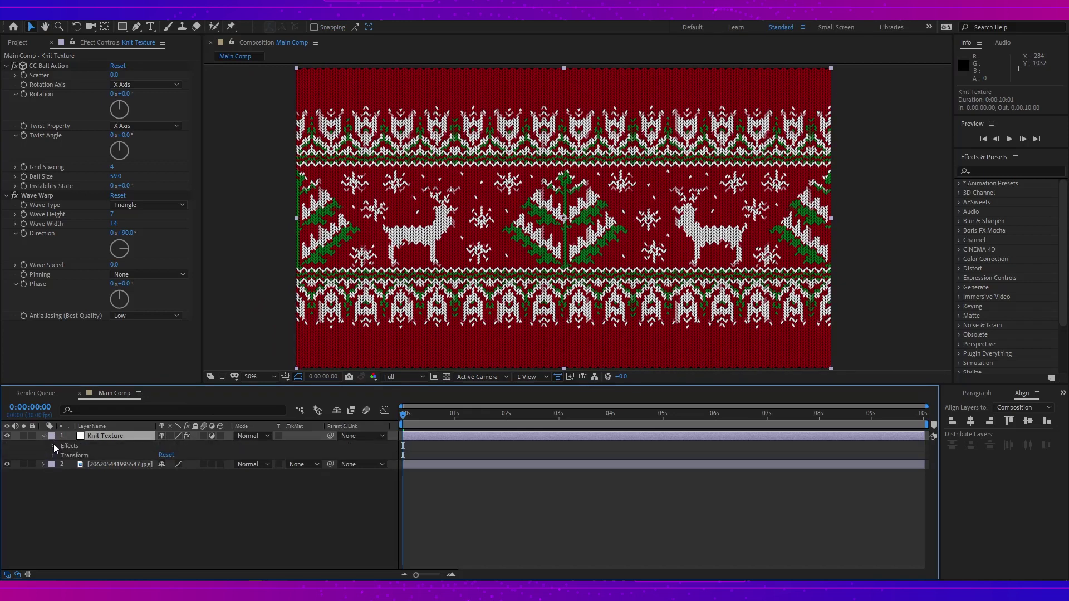
{"action": "left_click", "coordinate": [54, 444]}
{"action": "left_click", "coordinate": [62, 463]}
{"action": "left_click", "coordinate": [62, 455]}
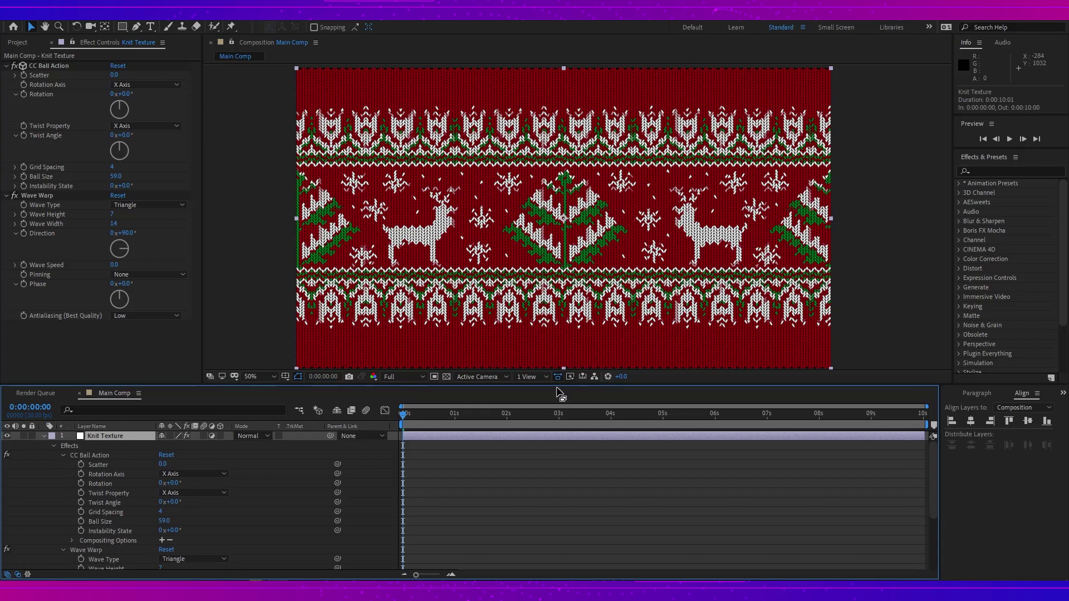
{"action": "left_click_drag", "start_coordinate": [543, 384], "coordinate": [538, 292]}
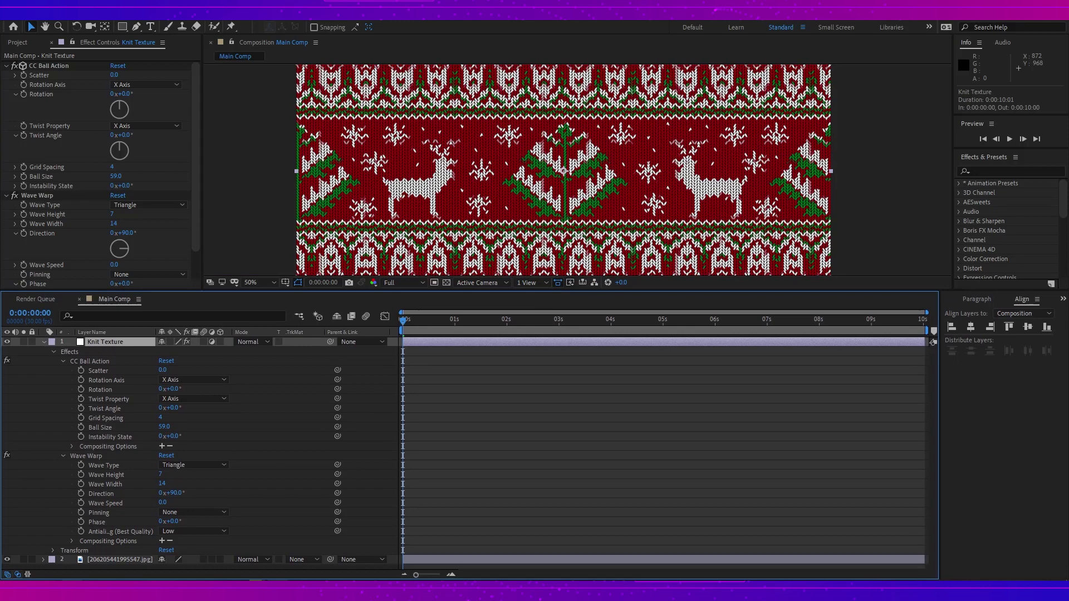
{"action": "left_click", "coordinate": [82, 484], "text": "alt"}
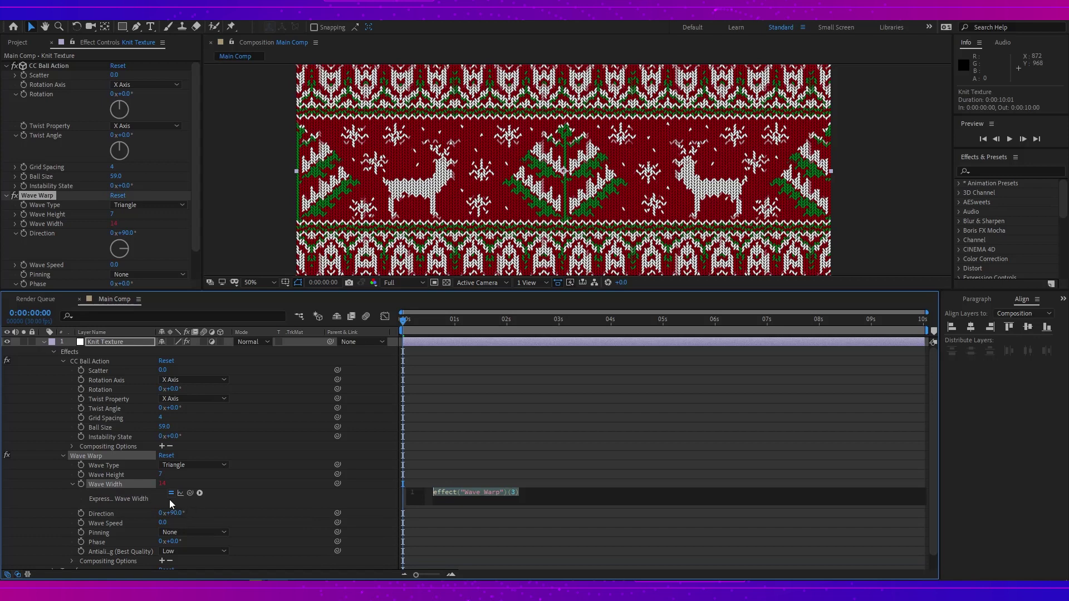
Link Wave Width to Grid Spacing with effect("CC Ball Action")("Grid Spacing")*2+2
{"action": "left_click_drag", "start_coordinate": [189, 493], "coordinate": [112, 419]}
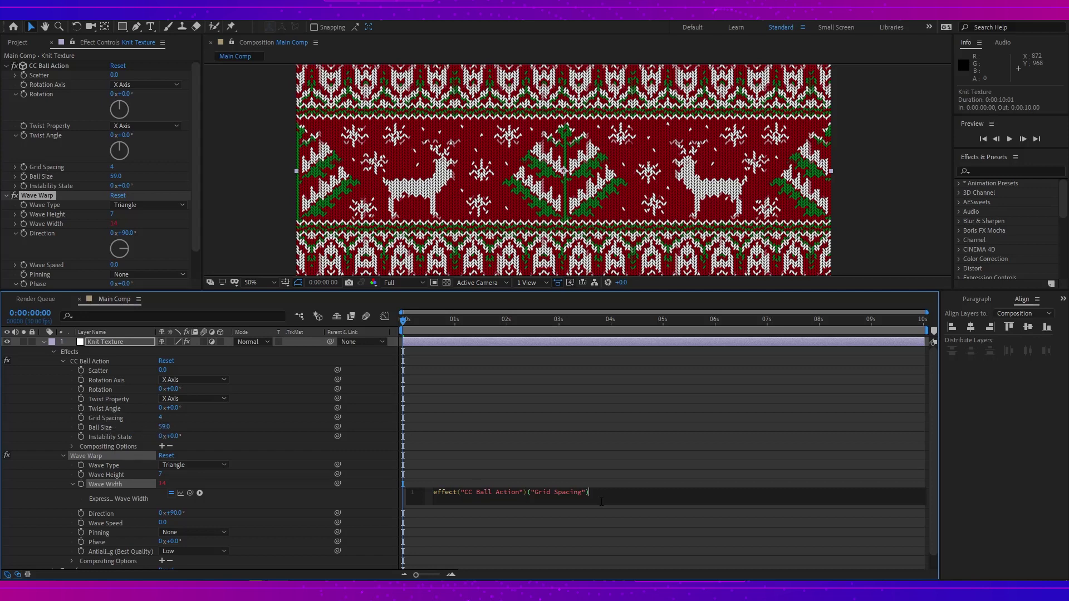
{"action": "type", "text": "+2"}
{"action": "left_click", "coordinate": [375, 510]}
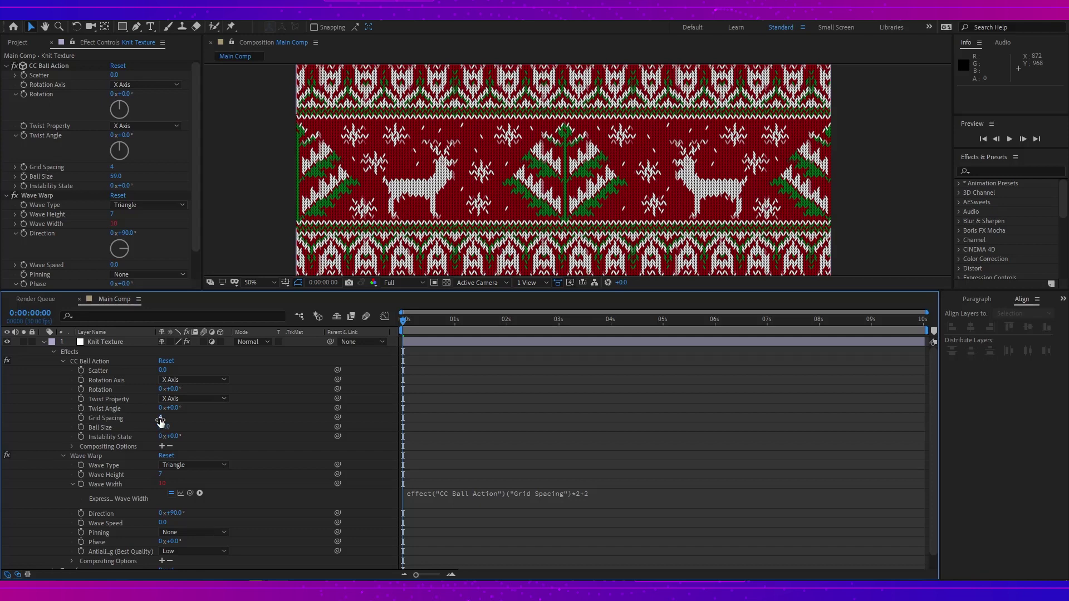
Test the link by scrubbing Grid Spacing, then set it to 5 (Wave Width 12)
{"action": "left_click_drag", "start_coordinate": [161, 421], "coordinate": [165, 421]}
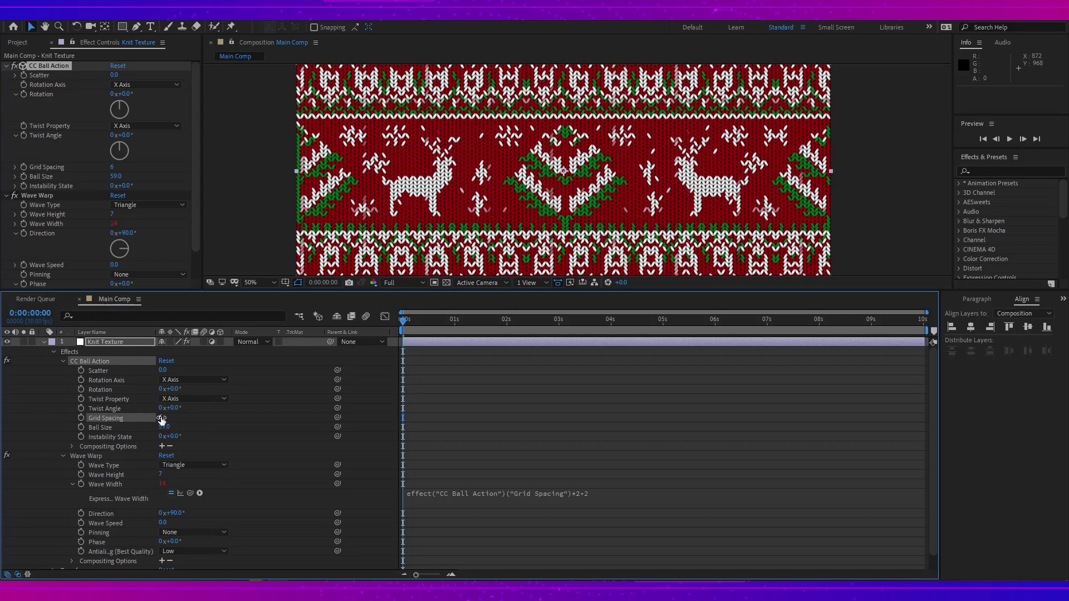
{"action": "left_click", "coordinate": [169, 417]}
{"action": "type", "text": "6"}
{"action": "type", "text": "5"}
{"action": "left_click", "coordinate": [191, 489]}
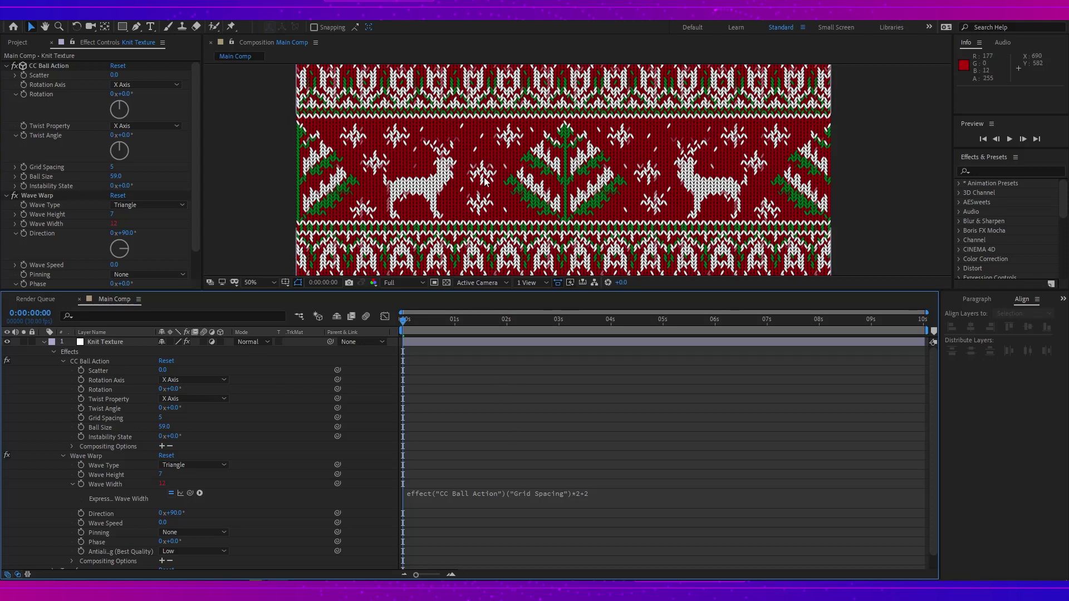
Zoom and pan the viewer to show the whole tree and reindeer
{"action": "scroll", "coordinate": [475, 168], "scroll_direction": "up", "scroll_amount": 2}
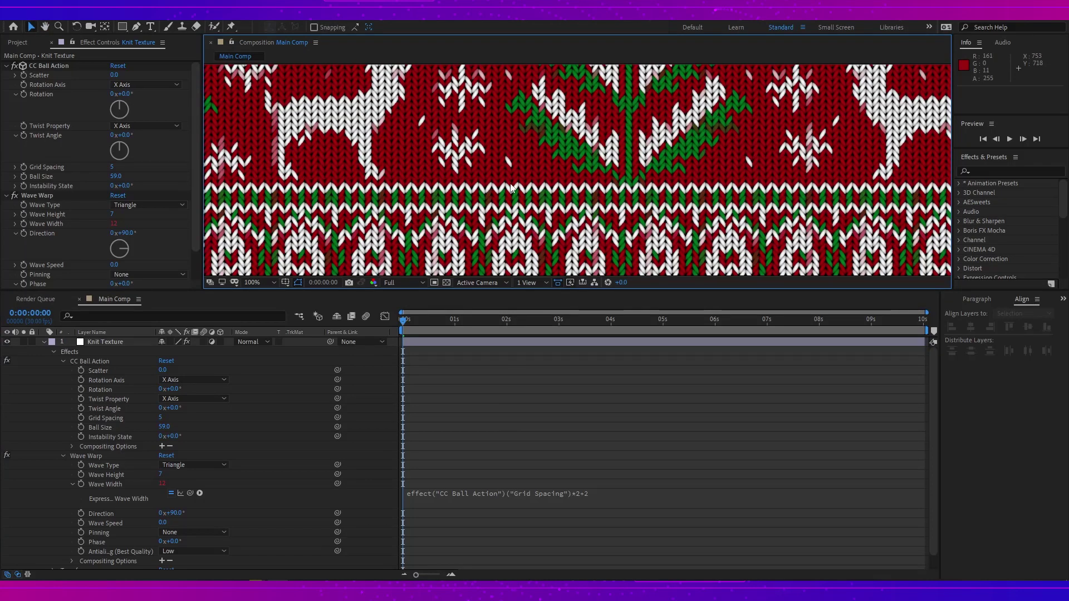
{"action": "key", "text": "h"}
{"action": "left_click_drag", "start_coordinate": [573, 69], "coordinate": [515, 161]}
{"action": "key", "text": "v"}
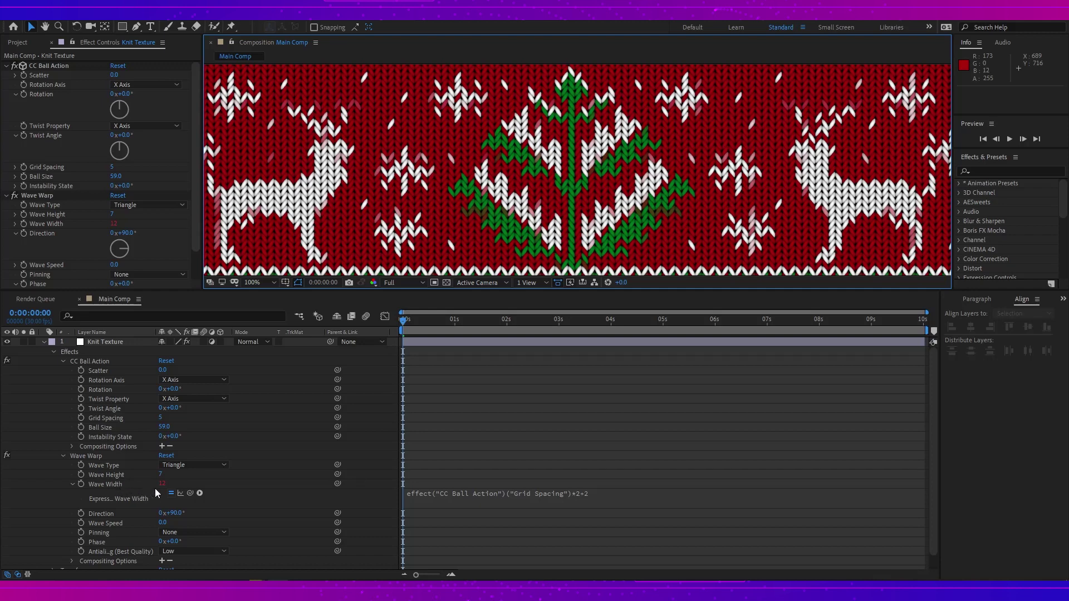
Give Wave Height the expression effect("Wave Warp")("Wave Width")/2
{"action": "left_click", "coordinate": [82, 474], "text": "alt"}
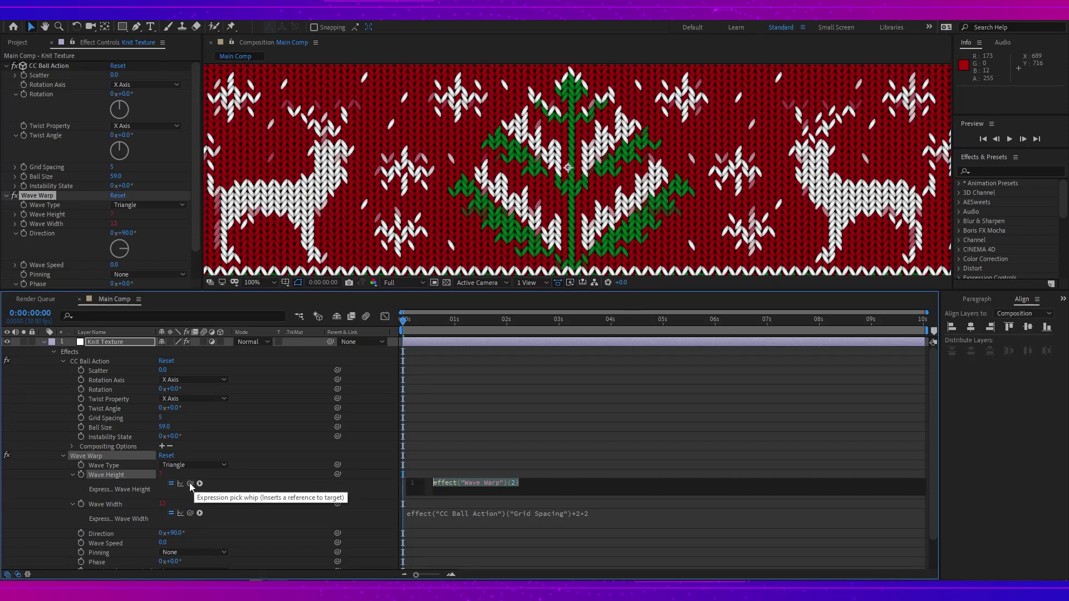
{"action": "left_click_drag", "start_coordinate": [190, 482], "coordinate": [184, 491]}
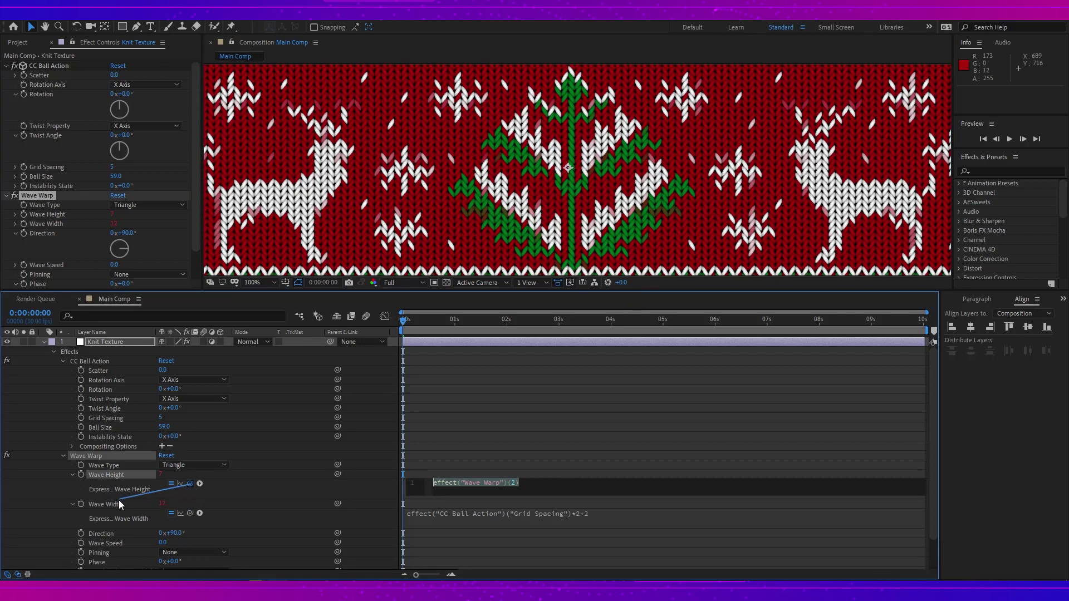
{"action": "left_click_drag", "start_coordinate": [119, 505], "coordinate": [114, 506]}
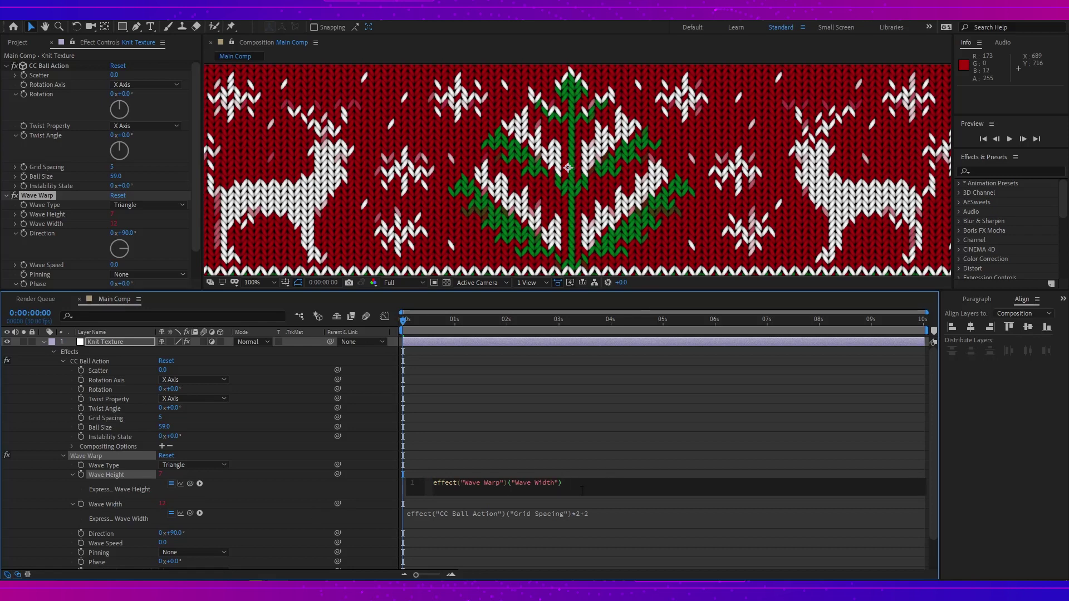
{"action": "type", "text": "/2"}
{"action": "left_click", "coordinate": [274, 476]}
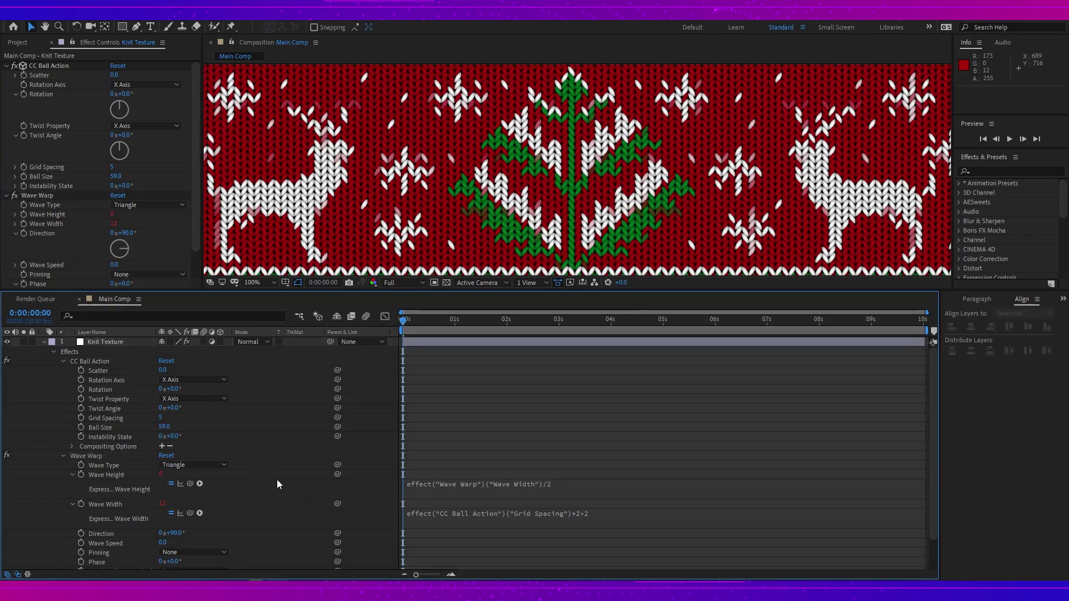
Set Grid Spacing to 6 so Wave Width becomes 14
{"action": "left_click", "coordinate": [161, 418]}
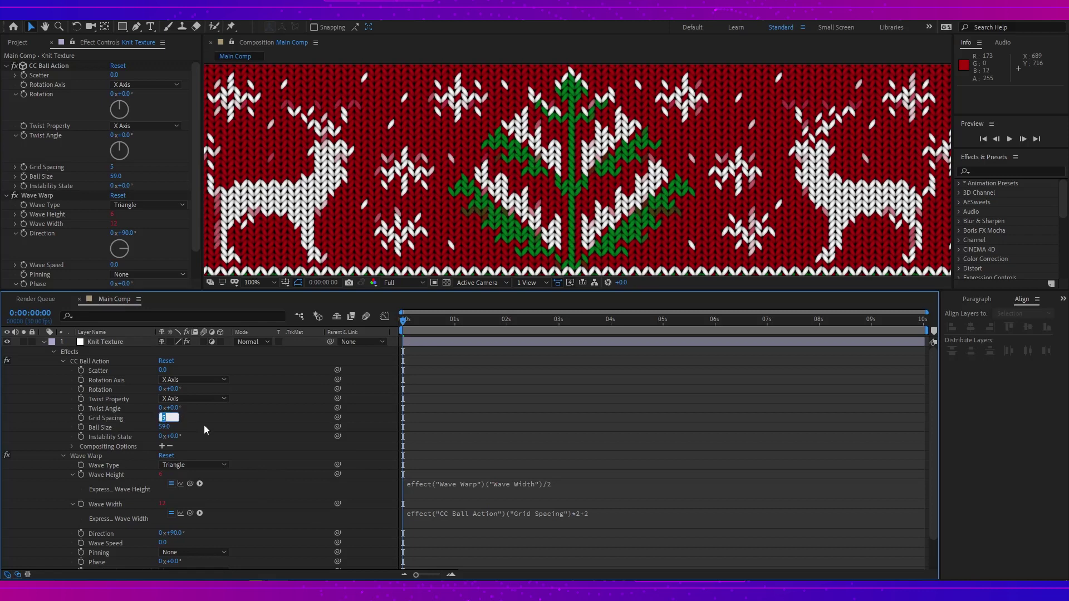
{"action": "type", "text": "6"}
{"action": "key", "text": "Return"}
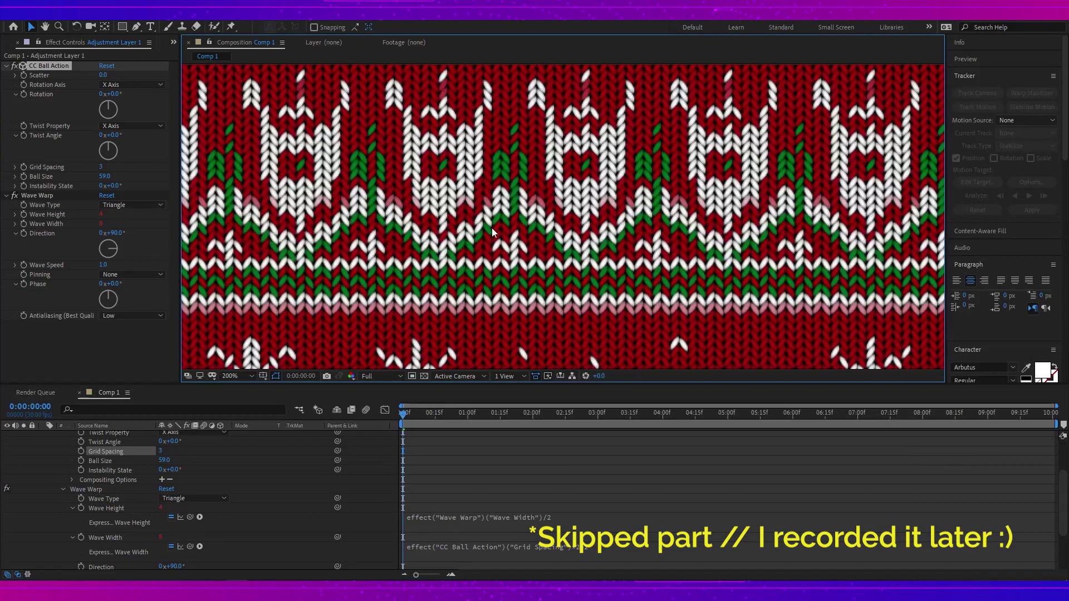
Zoom in on the knit stitches and enter -9 for the Wave Warp Phase
{"action": "scroll", "coordinate": [493, 232], "scroll_direction": "up", "scroll_amount": 2}
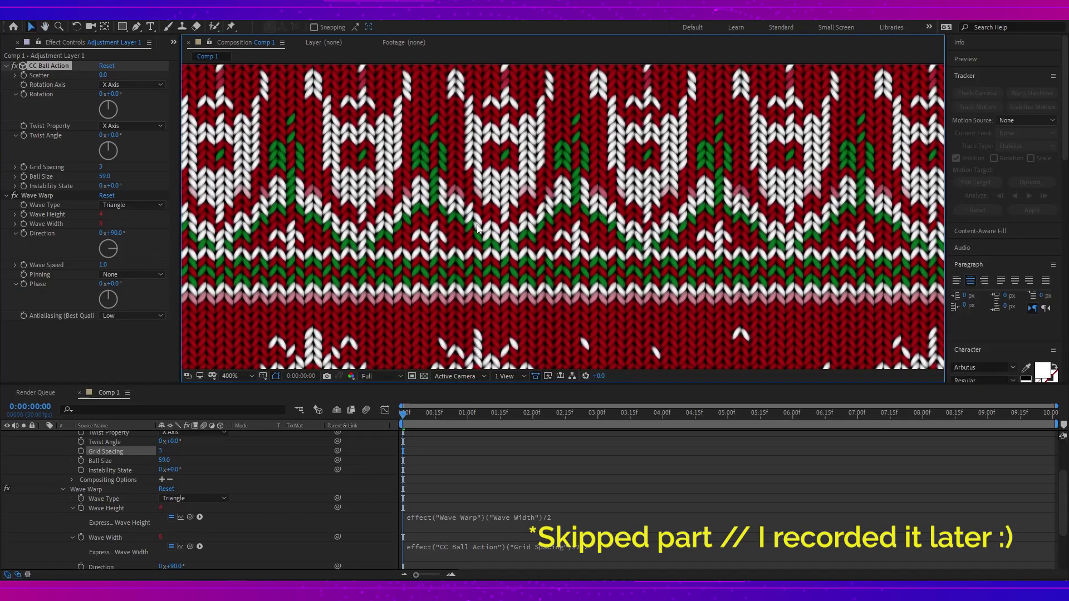
{"action": "left_click_drag", "start_coordinate": [457, 231], "coordinate": [529, 231]}
{"action": "scroll", "coordinate": [547, 232], "scroll_direction": "up", "scroll_amount": 2}
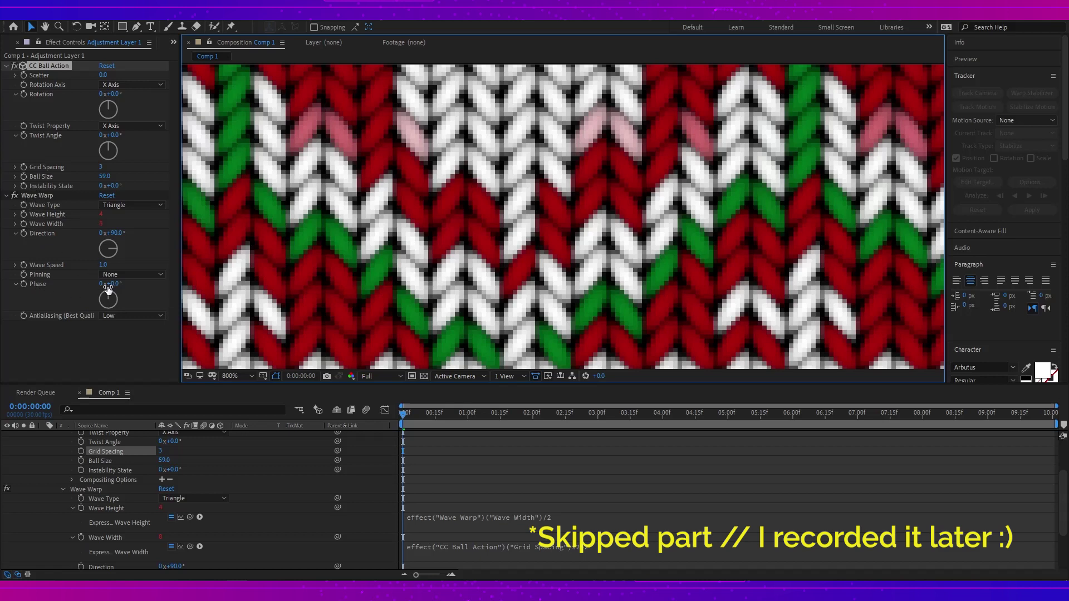
{"action": "left_click_drag", "start_coordinate": [117, 286], "coordinate": [111, 287]}
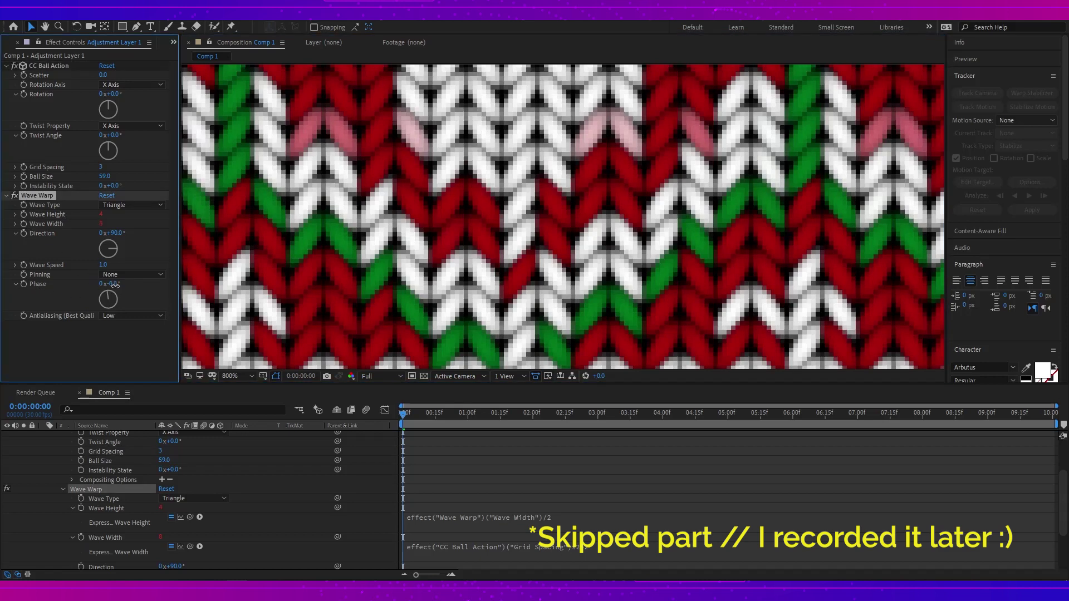
{"action": "left_click", "coordinate": [123, 289]}
{"action": "type", "text": "-9"}
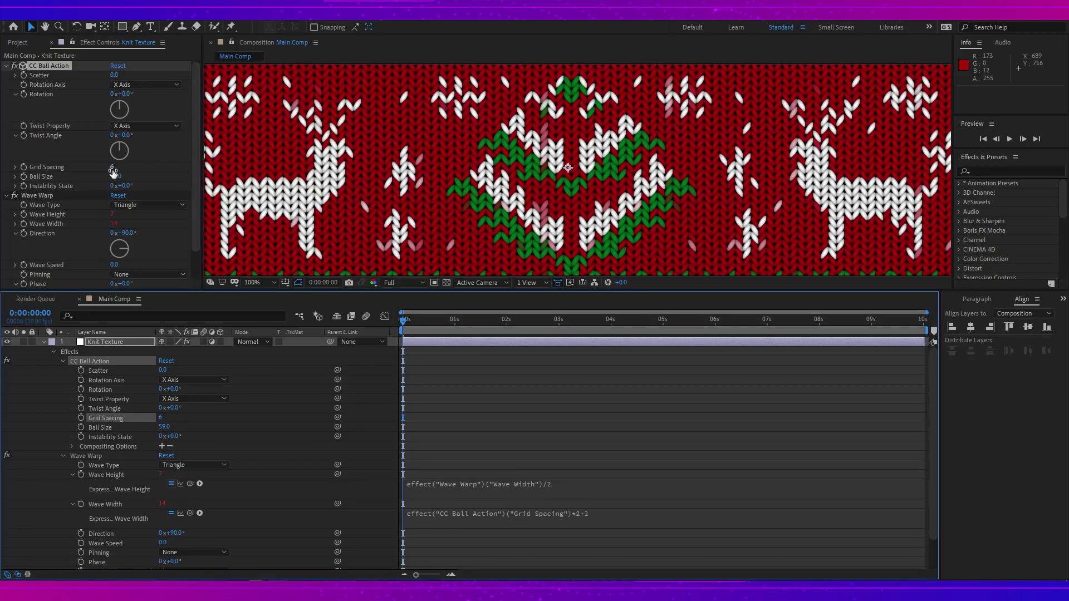
Set Grid Spacing to 4, so Wave Width drops to 10 and Wave Height to 5
{"action": "left_click", "coordinate": [112, 168]}
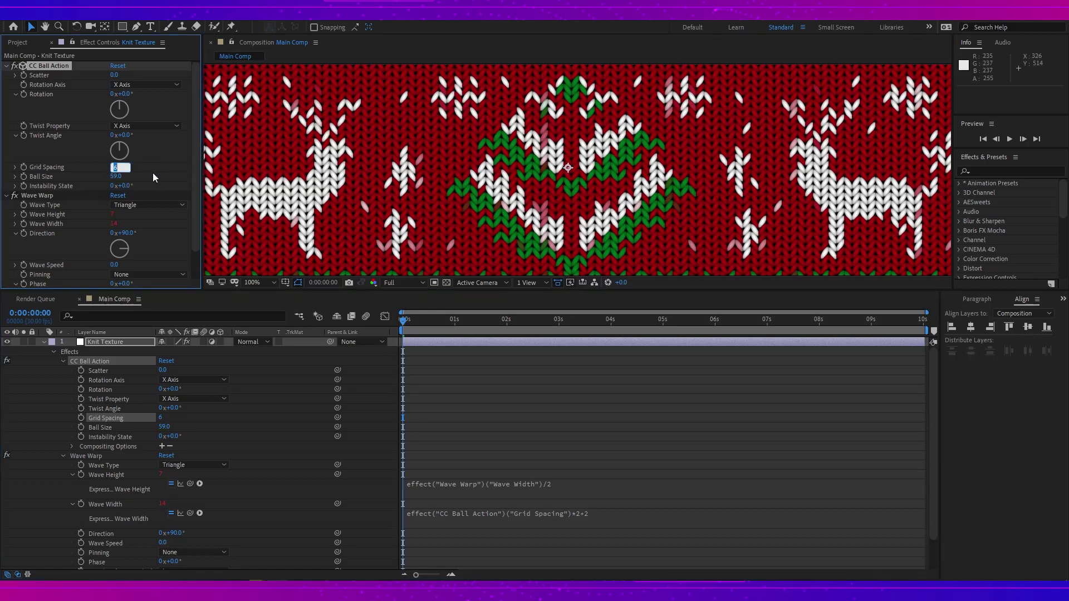
{"action": "type", "text": "4"}
{"action": "key", "text": "Return"}
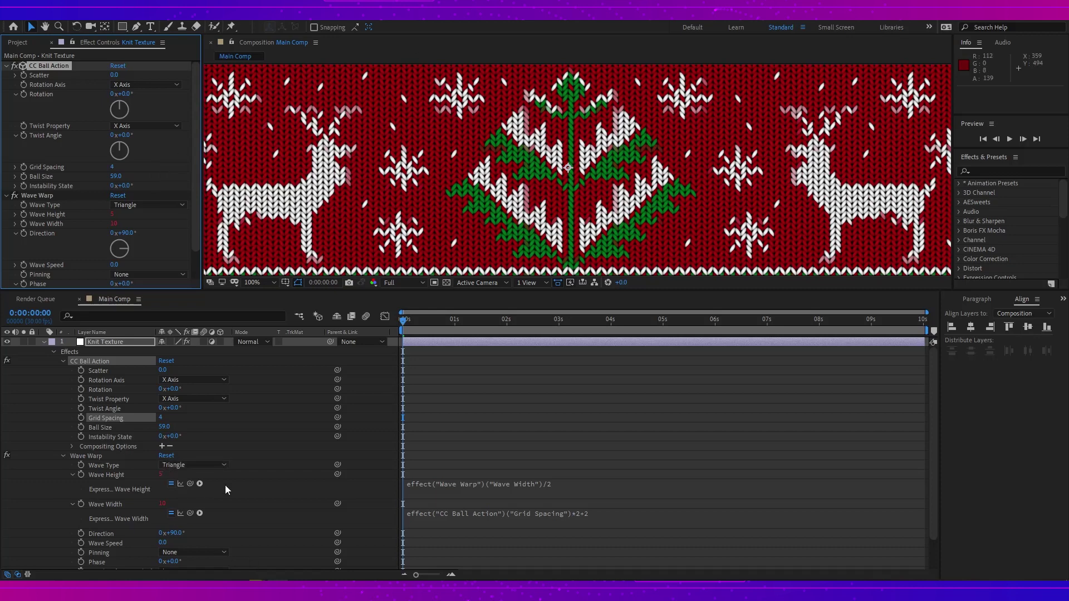
Zoom out to 50% and collapse the Knit Texture layer's effect properties
{"action": "key", "text": "comma"}
{"action": "key", "text": "comma"}
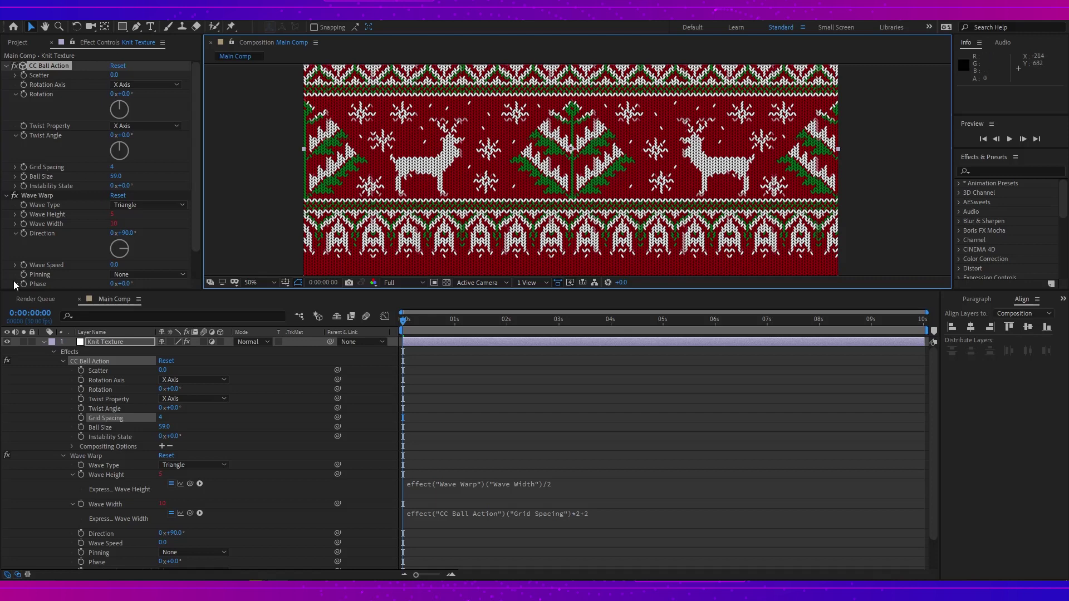
{"action": "left_click", "coordinate": [44, 342]}
{"action": "left_click", "coordinate": [123, 342]}
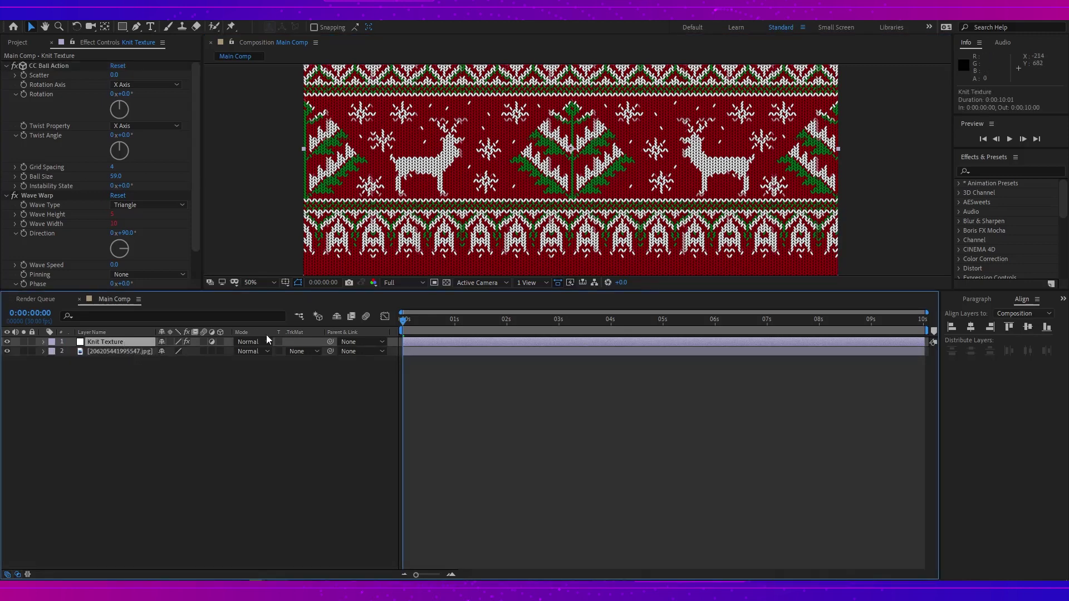
Add Turbulent Displace to the Knit Texture layer via the 'turbul' effect search
{"action": "left_click_drag", "start_coordinate": [481, 291], "coordinate": [483, 383]}
{"action": "key", "text": "ctrl+space"}
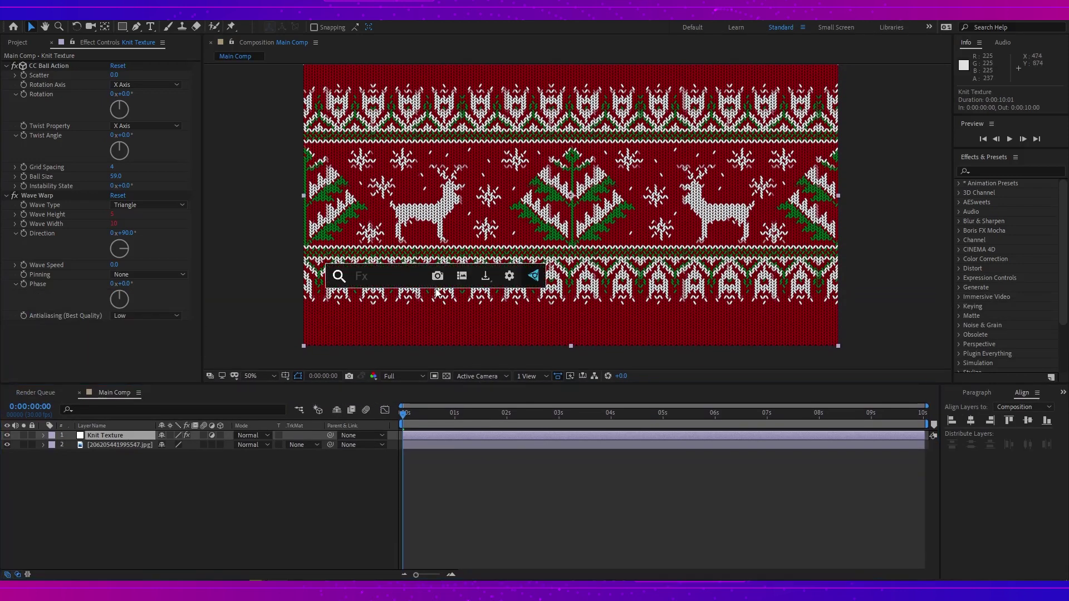
{"action": "type", "text": "turbu"}
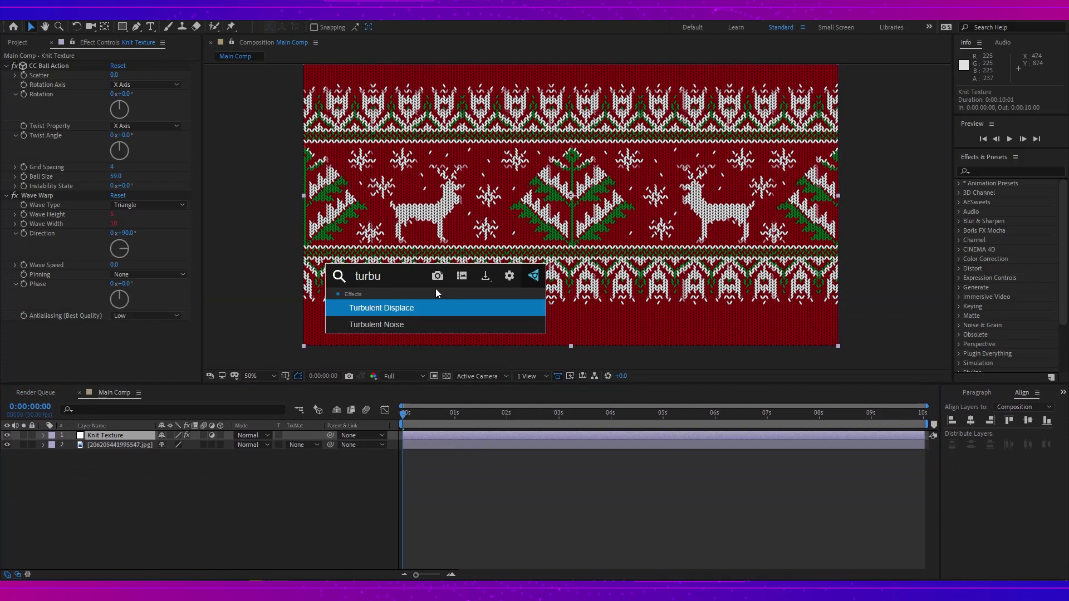
{"action": "type", "text": "l"}
{"action": "left_click", "coordinate": [406, 308]}
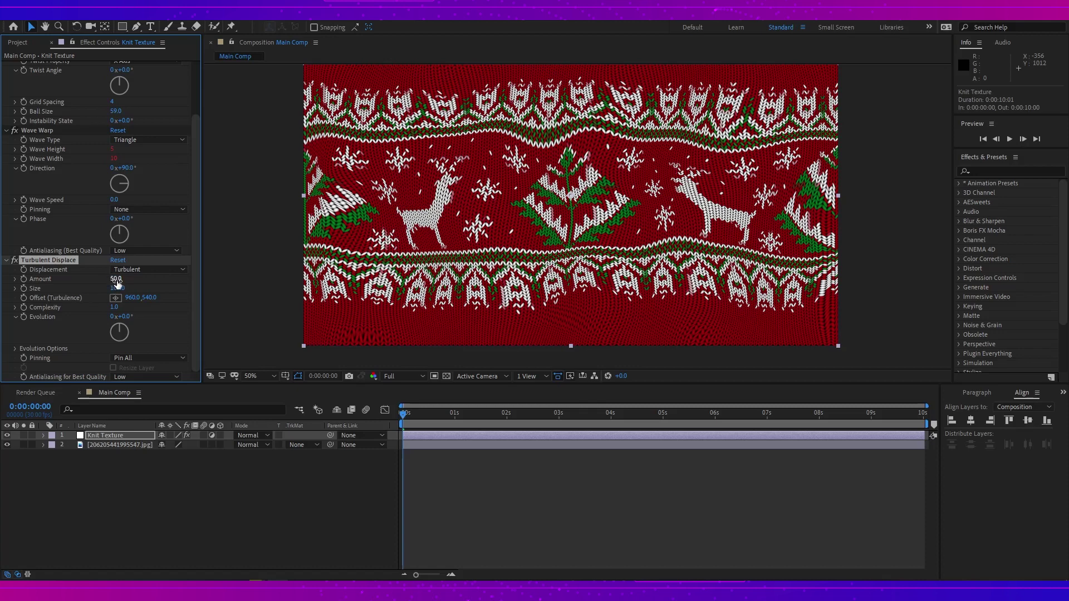
Set Turbulent Displace Amount to 37 and Size to 3 for a slight stitch wobble
{"action": "left_click_drag", "start_coordinate": [115, 280], "coordinate": [119, 281]}
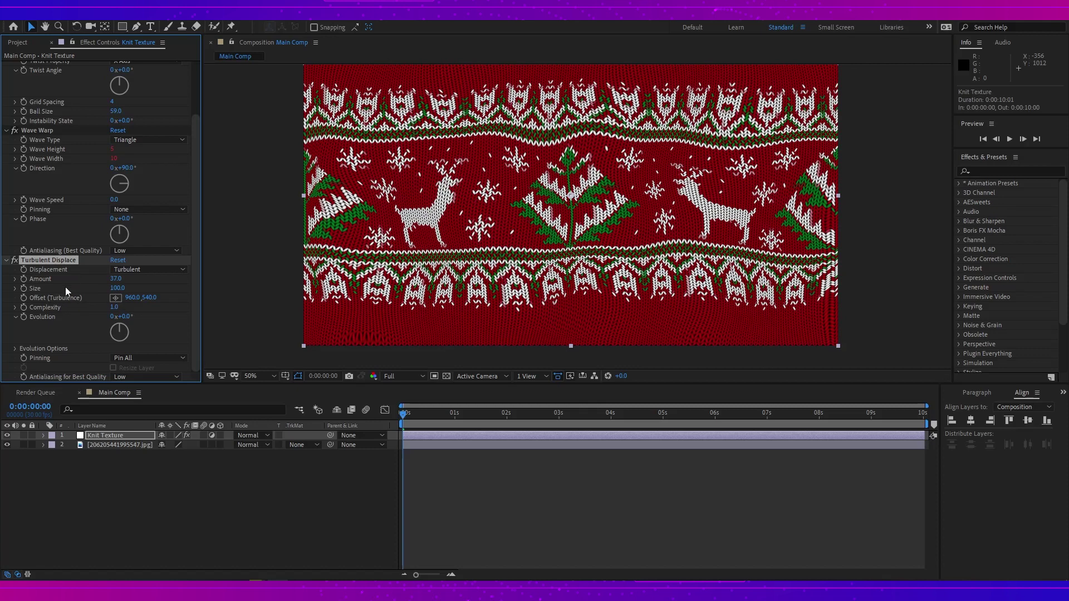
{"action": "left_click", "coordinate": [116, 289]}
{"action": "type", "text": "2.0"}
{"action": "key", "text": "Return"}
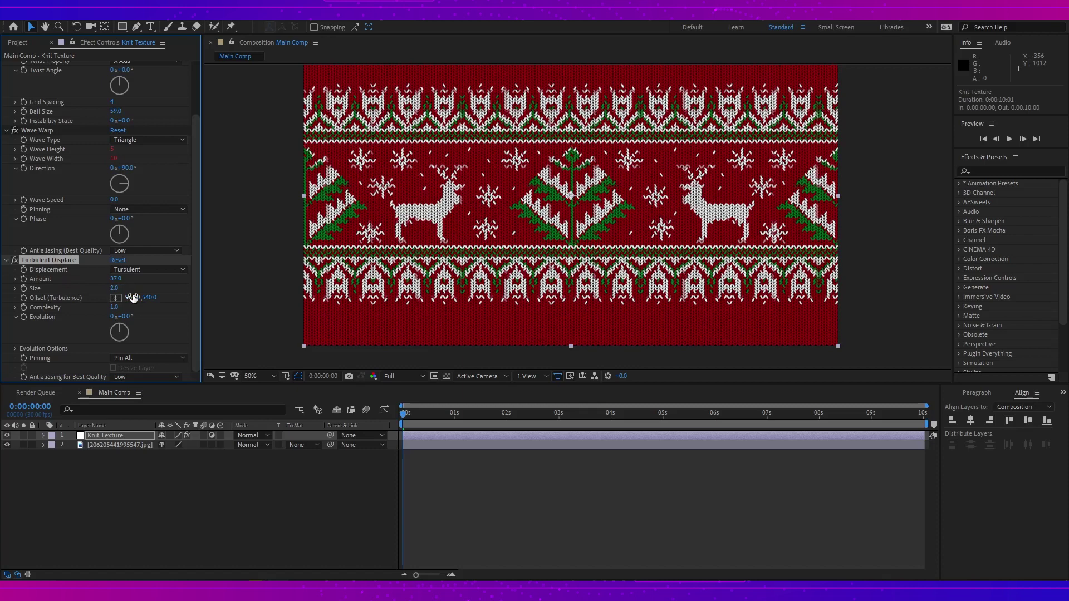
{"action": "key", "text": "period"}
{"action": "key", "text": "period"}
{"action": "left_click_drag", "start_coordinate": [503, 239], "coordinate": [561, 219]}
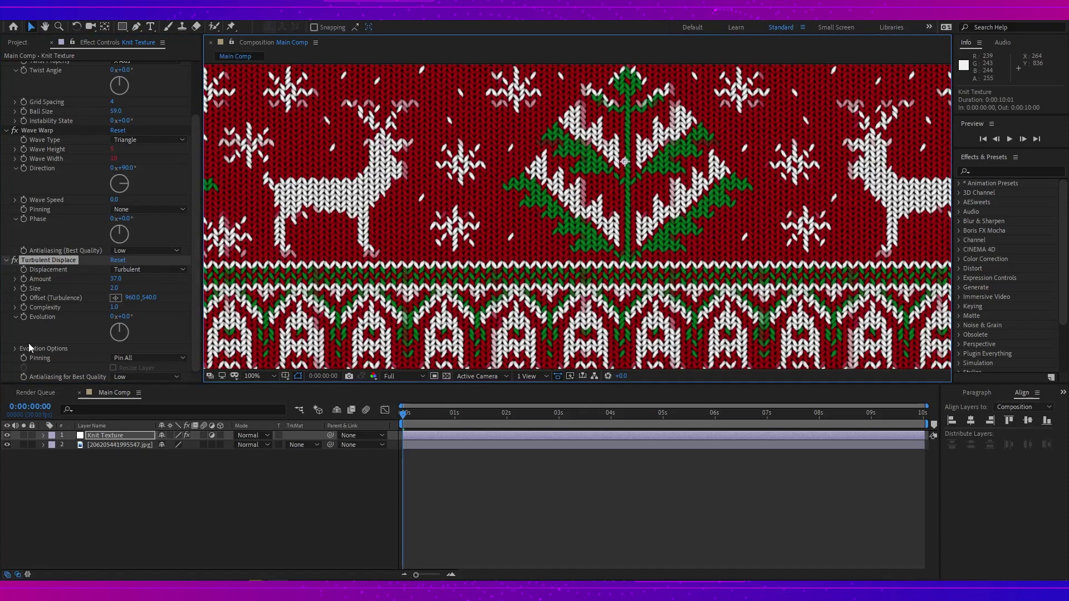
{"action": "left_click_drag", "start_coordinate": [111, 288], "coordinate": [120, 296]}
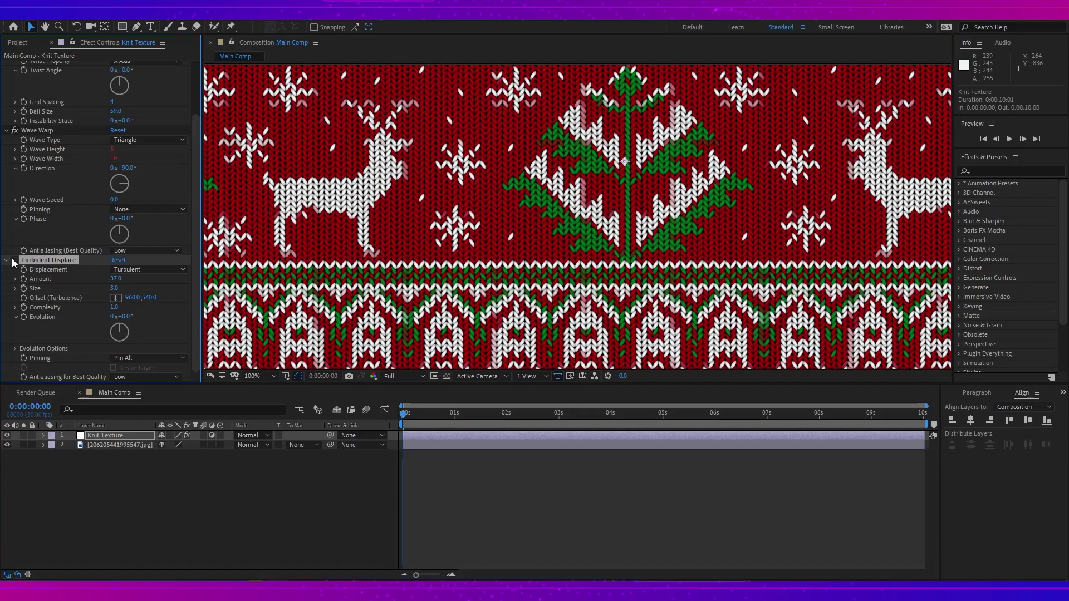
{"action": "scroll", "coordinate": [643, 207], "scroll_direction": "down", "scroll_amount": 2}
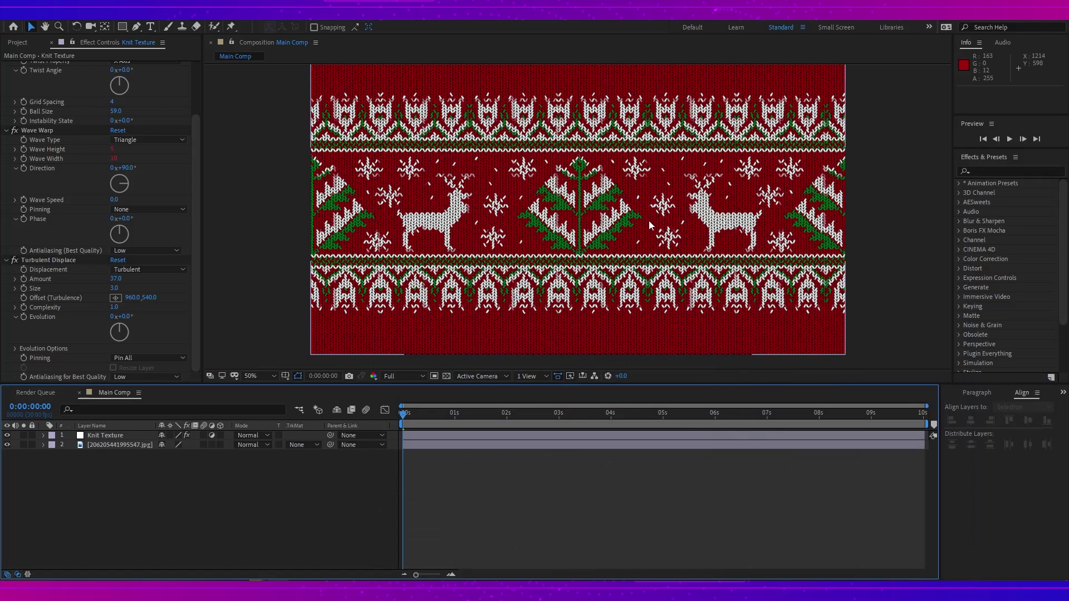
Select the jpg artwork and Knit Texture layers and precompose them as 'Knit Texture'
{"action": "left_click", "coordinate": [109, 443]}
{"action": "left_click", "coordinate": [112, 436], "text": "shift"}
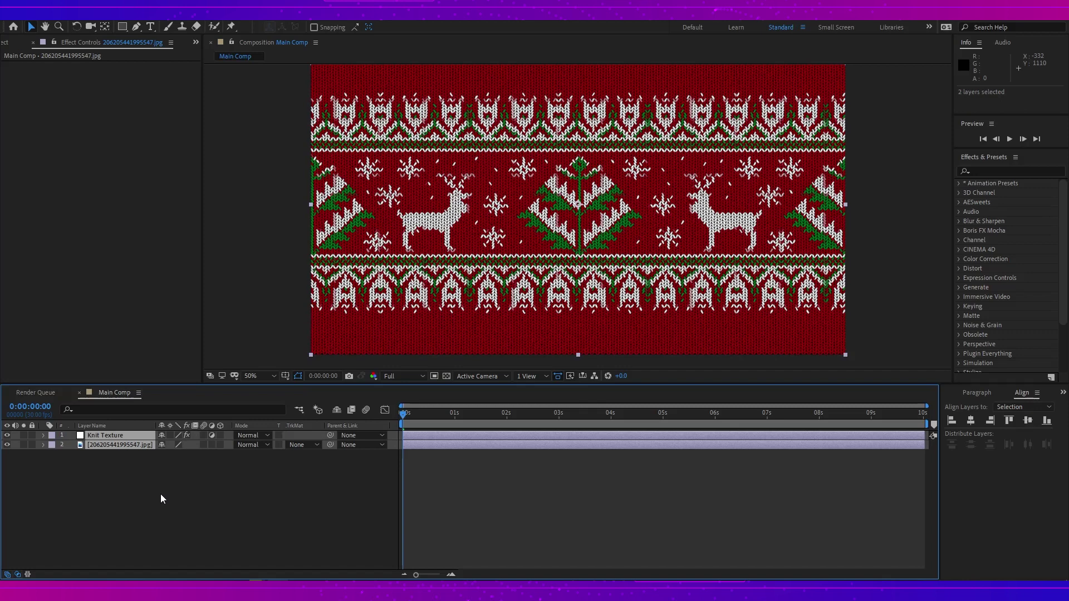
{"action": "key", "text": "ctrl+shift+c"}
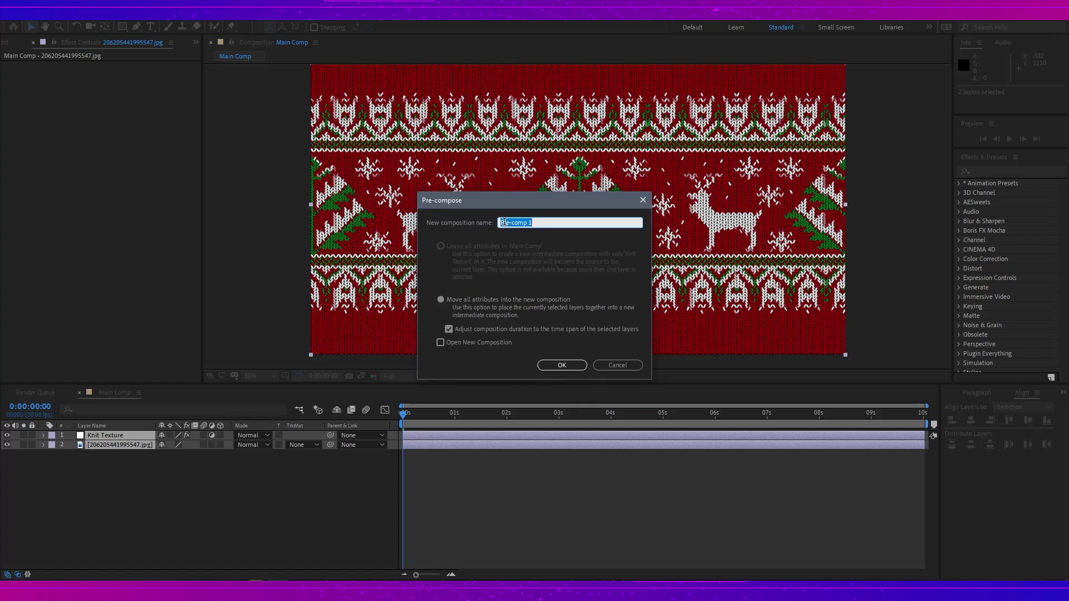
{"action": "type", "text": "Knit Texture"}
{"action": "left_click", "coordinate": [567, 367]}
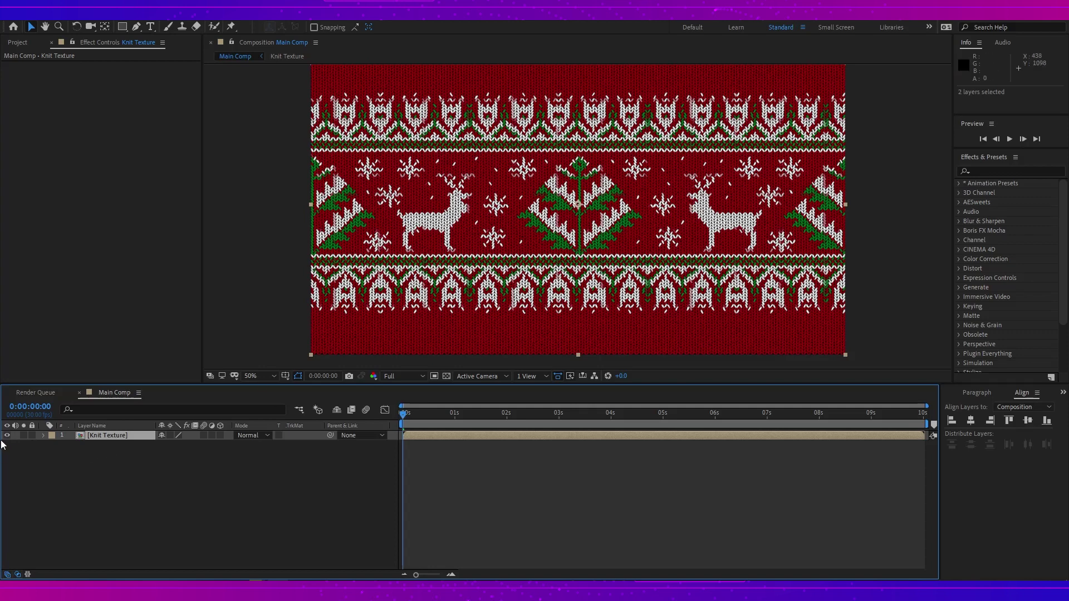
Create a 1920×1080 deep red solid (#470D11) and place it beneath the Knit Texture precomp
{"action": "left_click", "coordinate": [451, 377]}
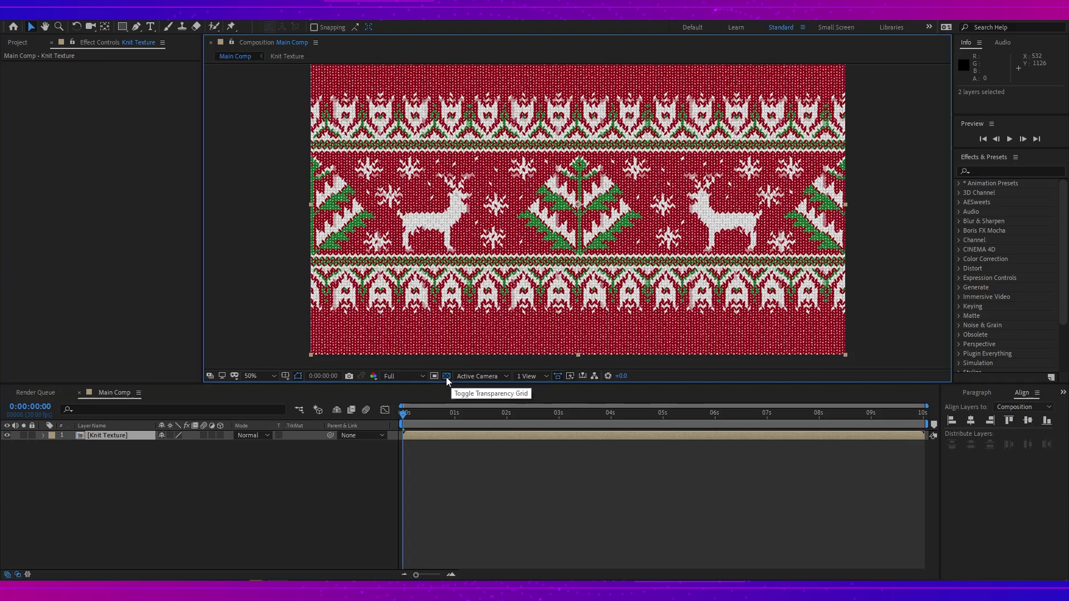
{"action": "left_click", "coordinate": [445, 379]}
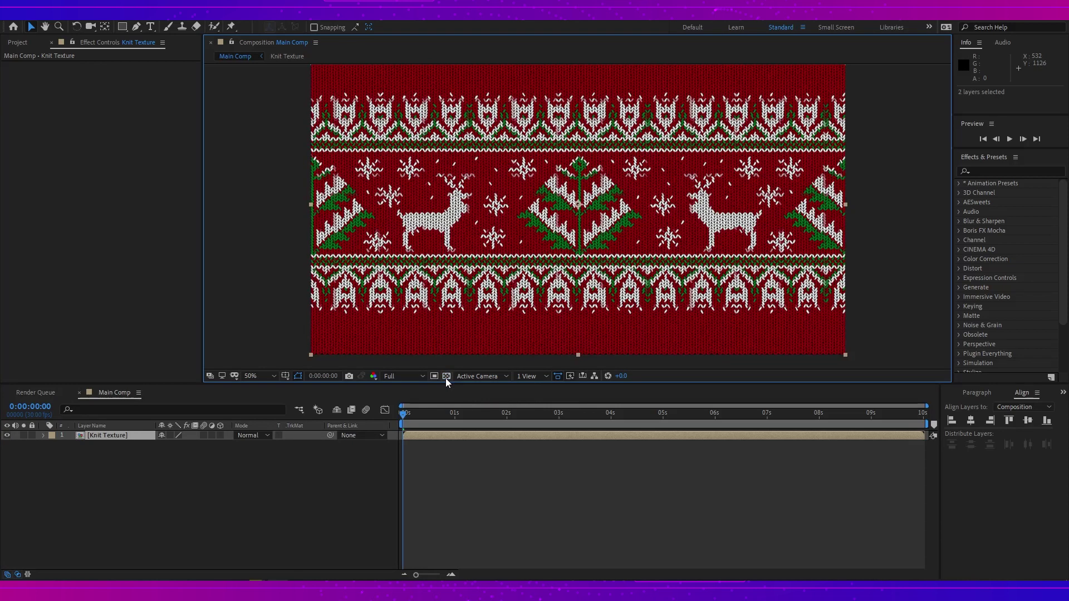
{"action": "left_click", "coordinate": [193, 469]}
{"action": "right_click", "coordinate": [195, 475]}
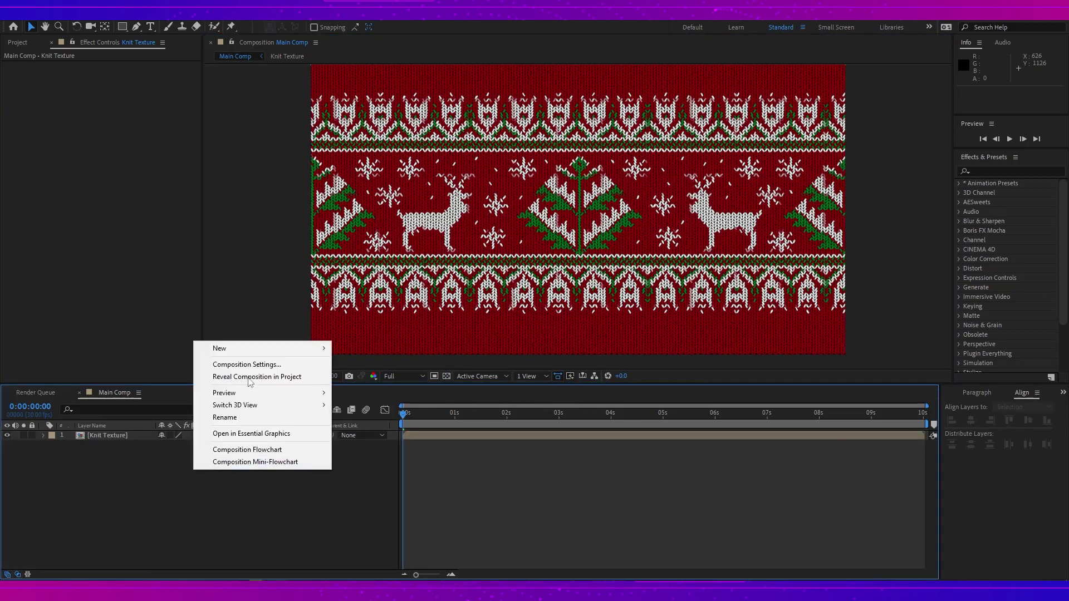
{"action": "mouse_move", "coordinate": [223, 347]}
{"action": "left_click", "coordinate": [378, 376]}
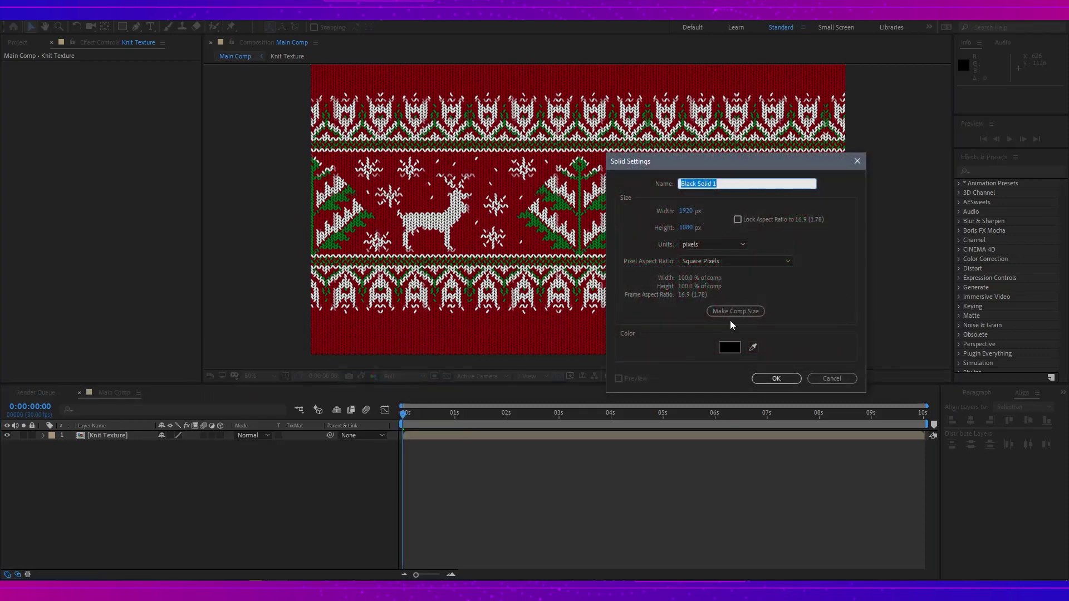
{"action": "left_click", "coordinate": [752, 347]}
{"action": "left_click", "coordinate": [528, 182]}
{"action": "left_click", "coordinate": [729, 347]}
{"action": "left_click_drag", "start_coordinate": [700, 478], "coordinate": [697, 480]}
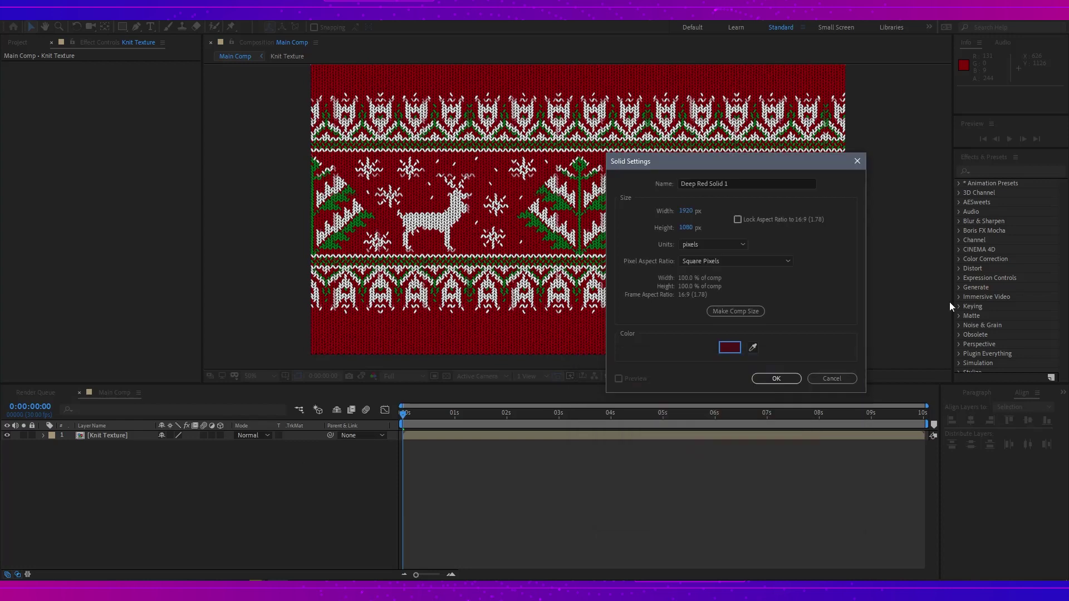
{"action": "left_click", "coordinate": [776, 376]}
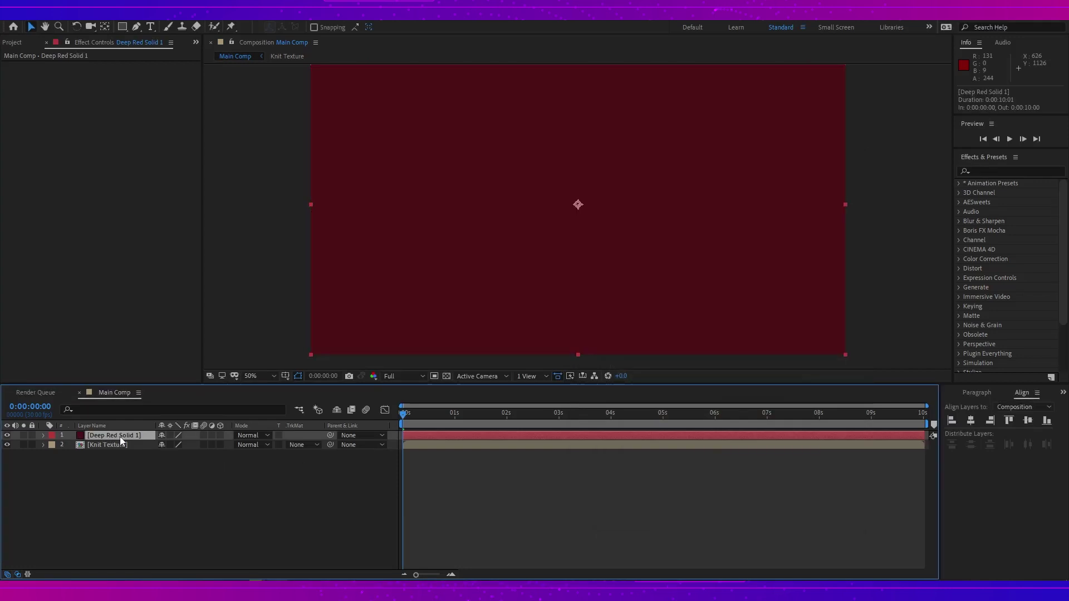
{"action": "left_click_drag", "start_coordinate": [119, 437], "coordinate": [111, 480]}
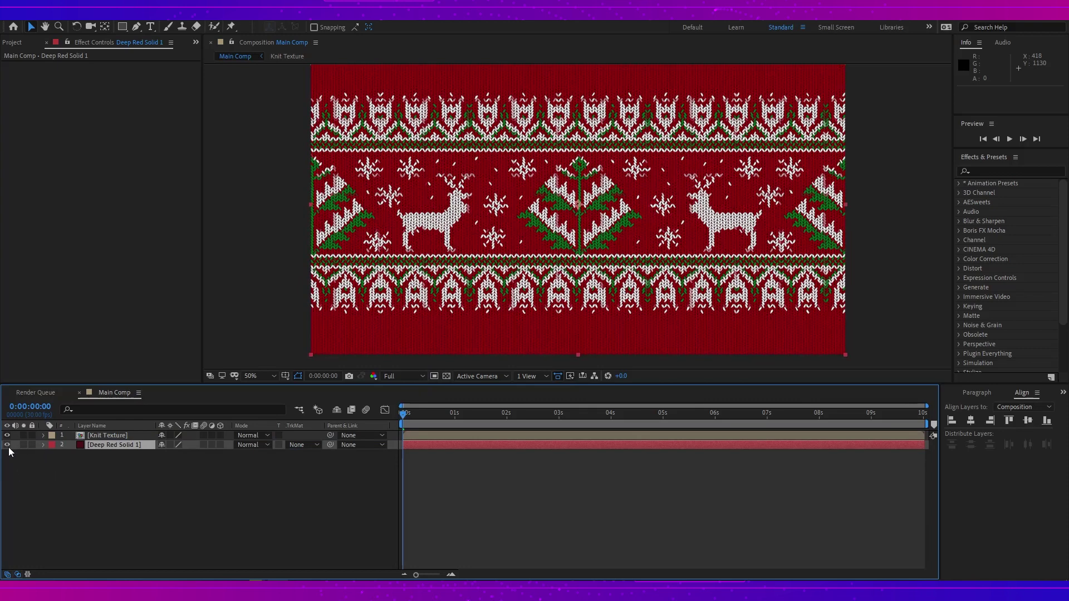
{"action": "left_click", "coordinate": [125, 470]}
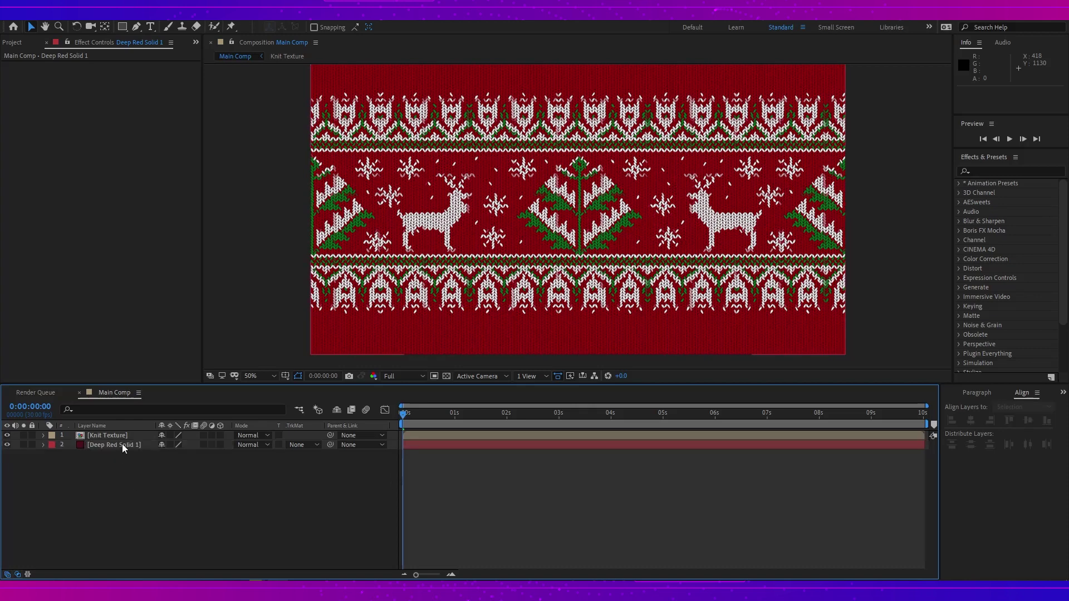
Select Deep Red Solid 1 and Knit Texture and precompose them as 'BG Filler'
{"action": "left_click", "coordinate": [122, 443]}
{"action": "left_click", "coordinate": [122, 435], "text": "shift"}
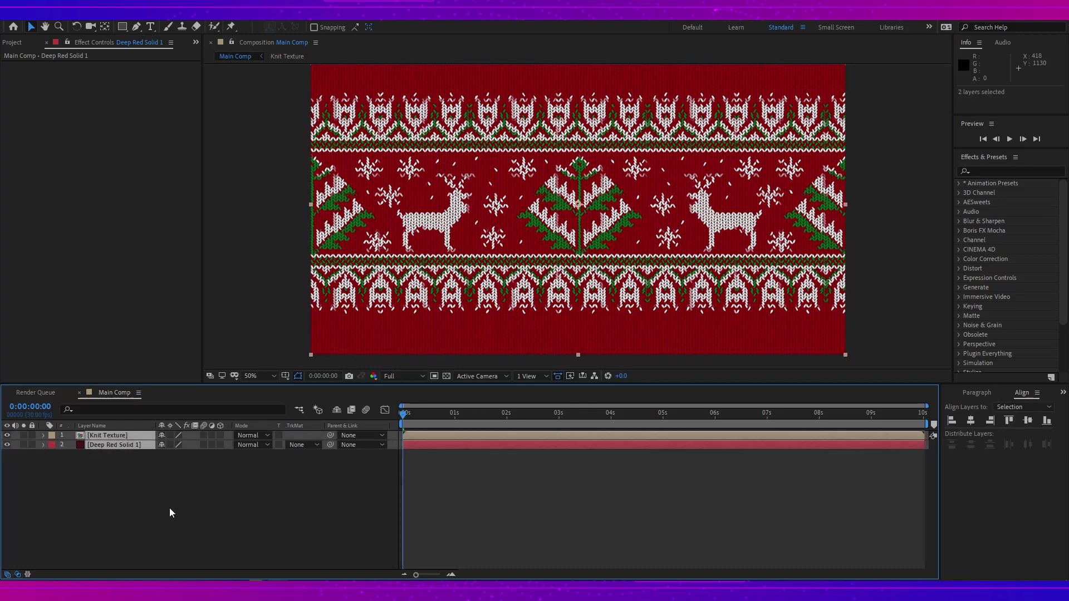
{"action": "key", "text": "ctrl+shift+c"}
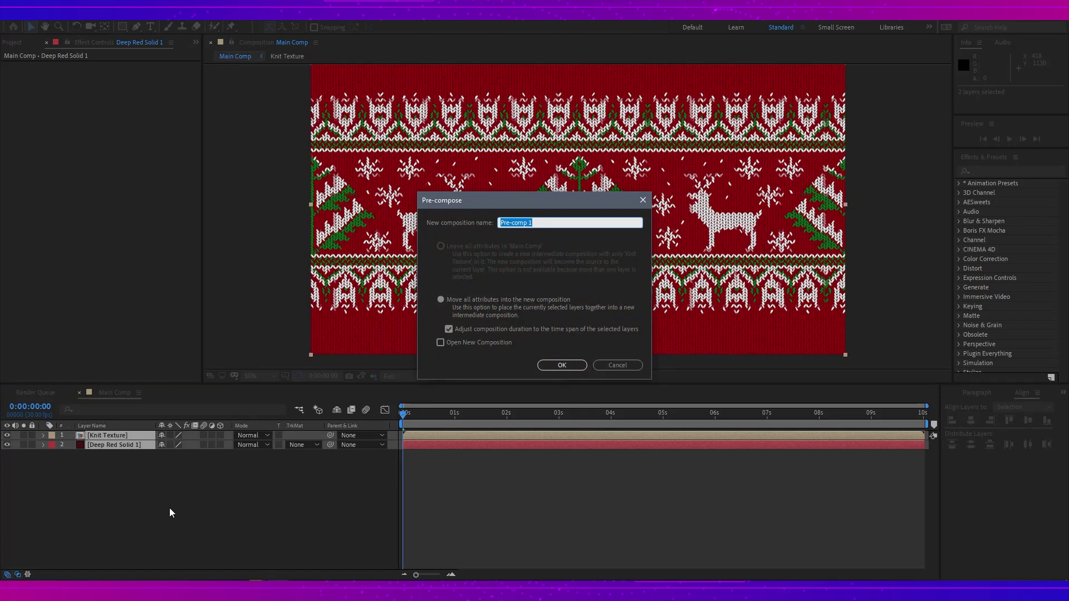
{"action": "type", "text": "BG Filler"}
{"action": "left_click", "coordinate": [568, 368]}
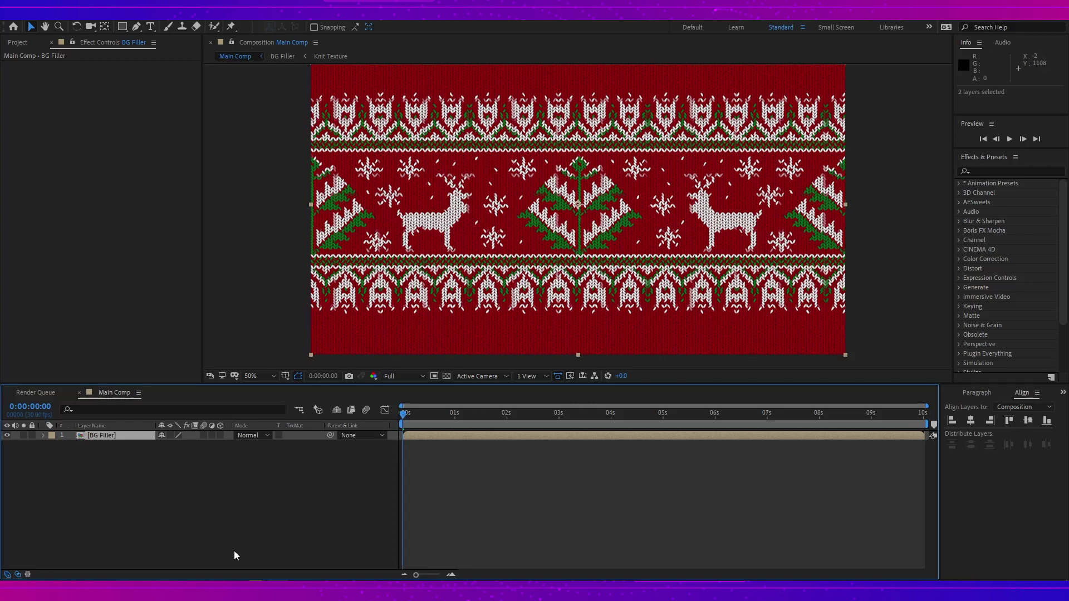
Add a new white solid layer on top of BG Filler
{"action": "right_click", "coordinate": [216, 488]}
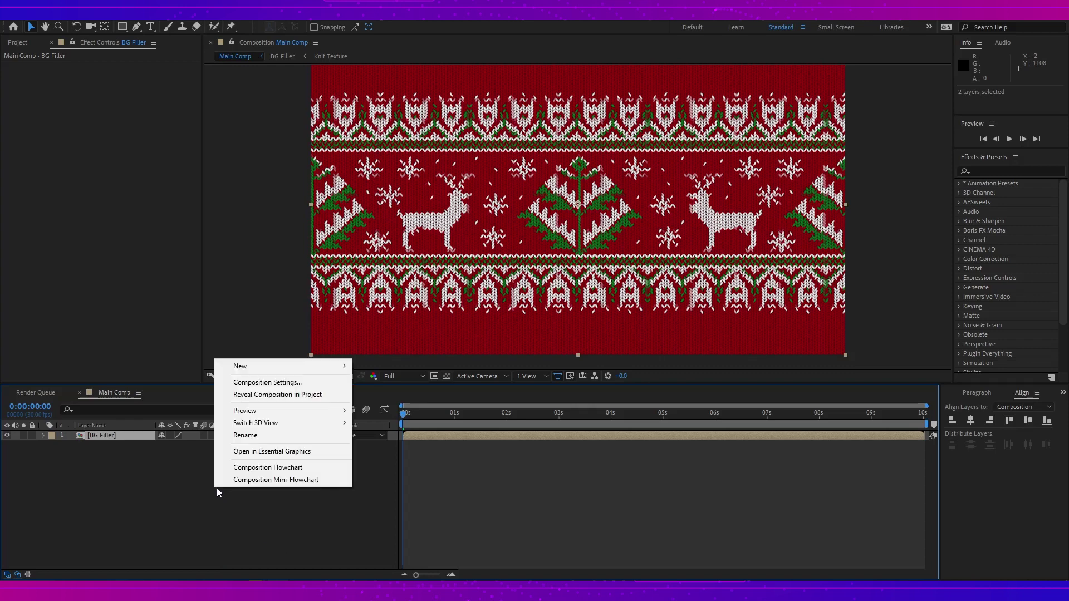
{"action": "mouse_move", "coordinate": [275, 369]}
{"action": "left_click", "coordinate": [415, 396]}
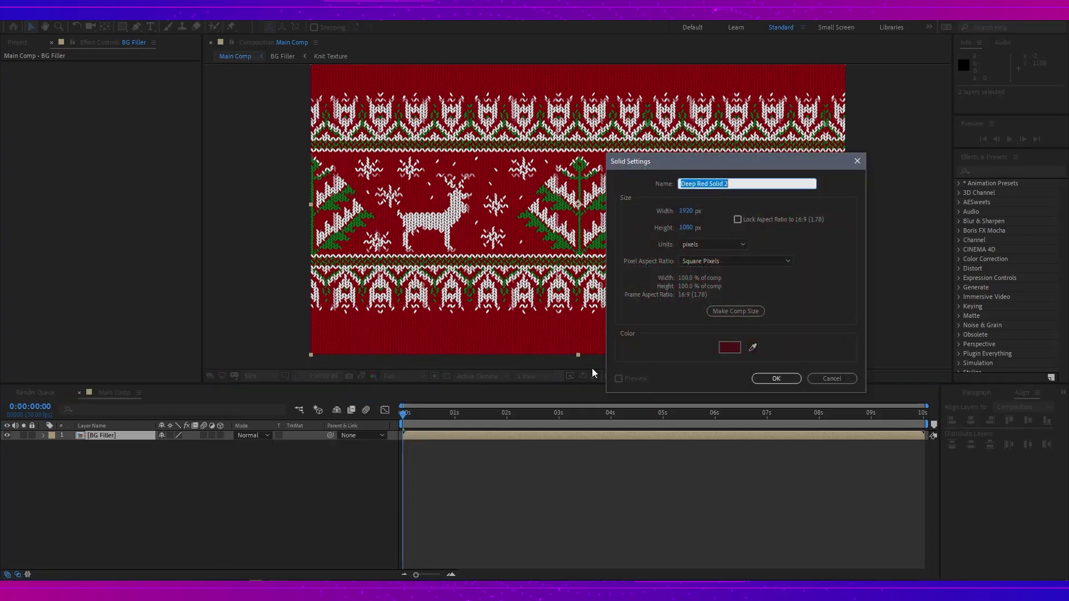
{"action": "left_click", "coordinate": [729, 347]}
{"action": "left_click", "coordinate": [587, 382]}
{"action": "left_click", "coordinate": [829, 383]}
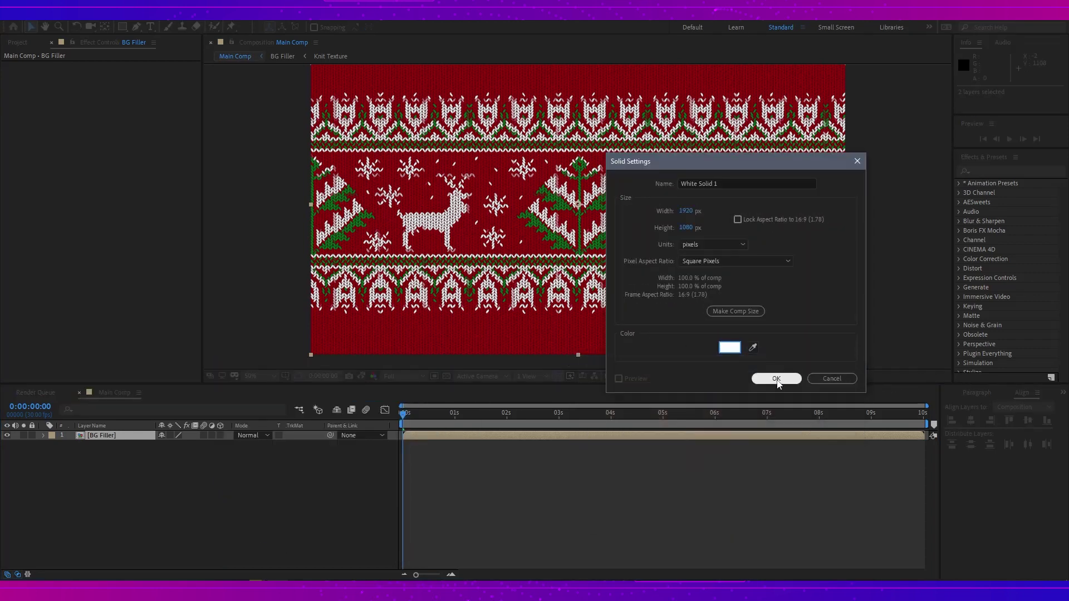
{"action": "left_click", "coordinate": [777, 385]}
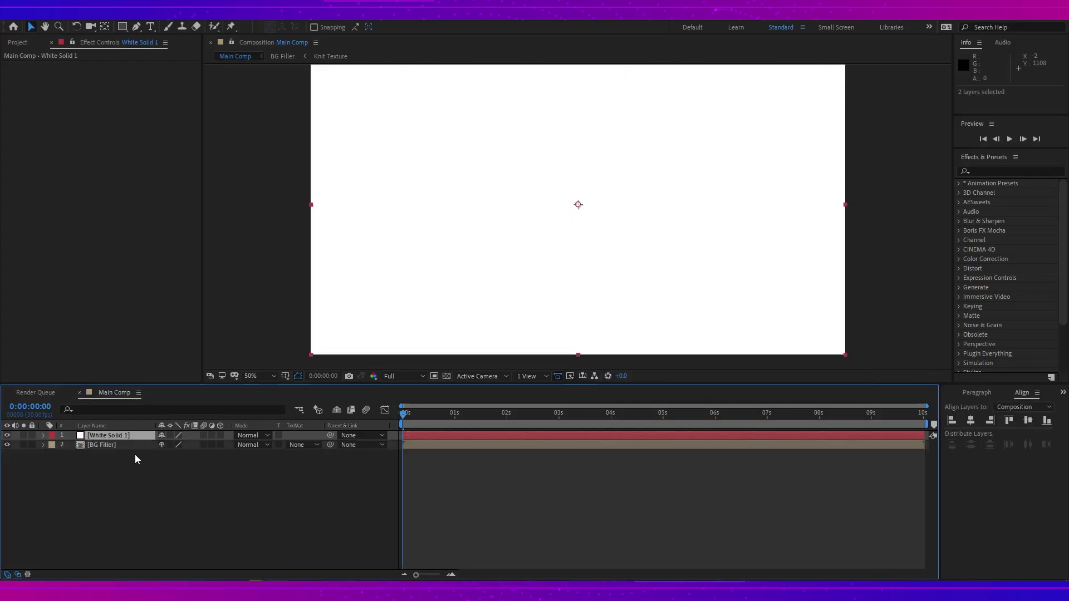
Apply Venetian Blinds with 50% Transition Completion, 90° Direction and Width 10
{"action": "key", "text": "ctrl+space"}
{"action": "type", "text": "vene"}
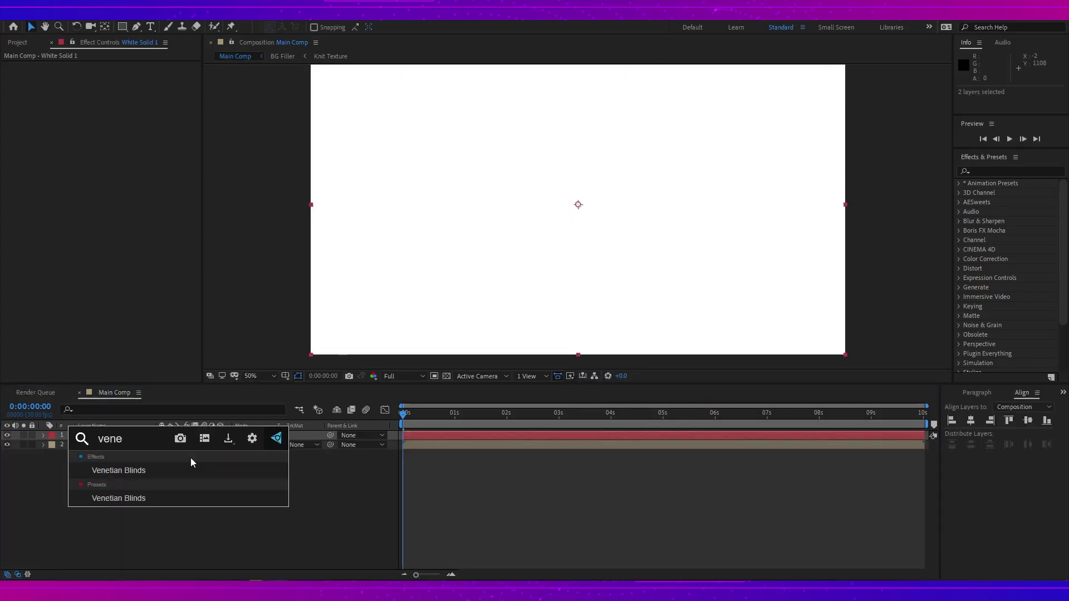
{"action": "left_click", "coordinate": [188, 468]}
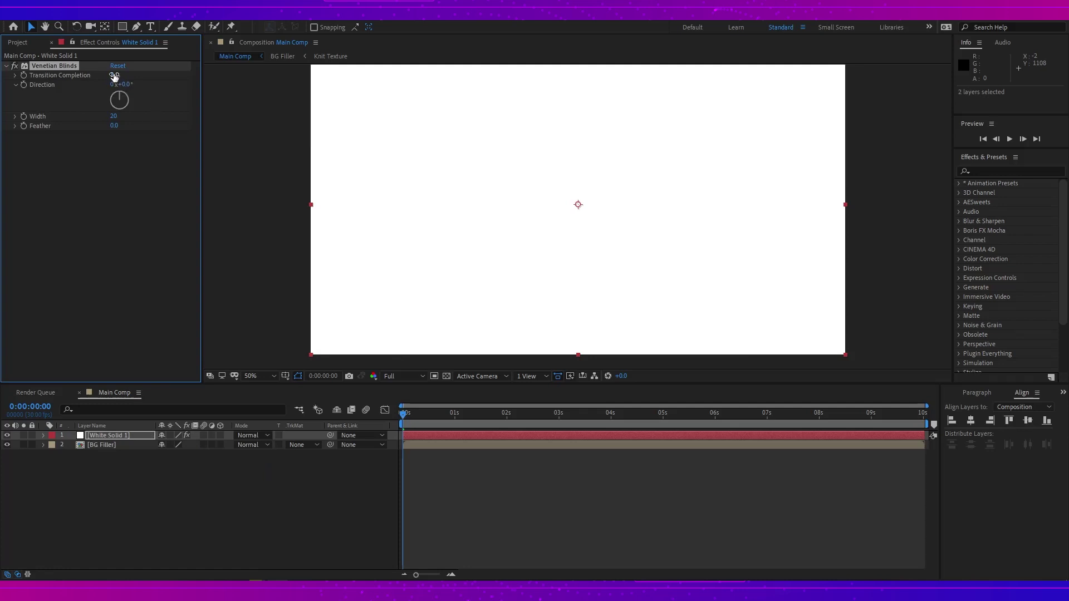
{"action": "left_click_drag", "start_coordinate": [114, 77], "coordinate": [142, 74]}
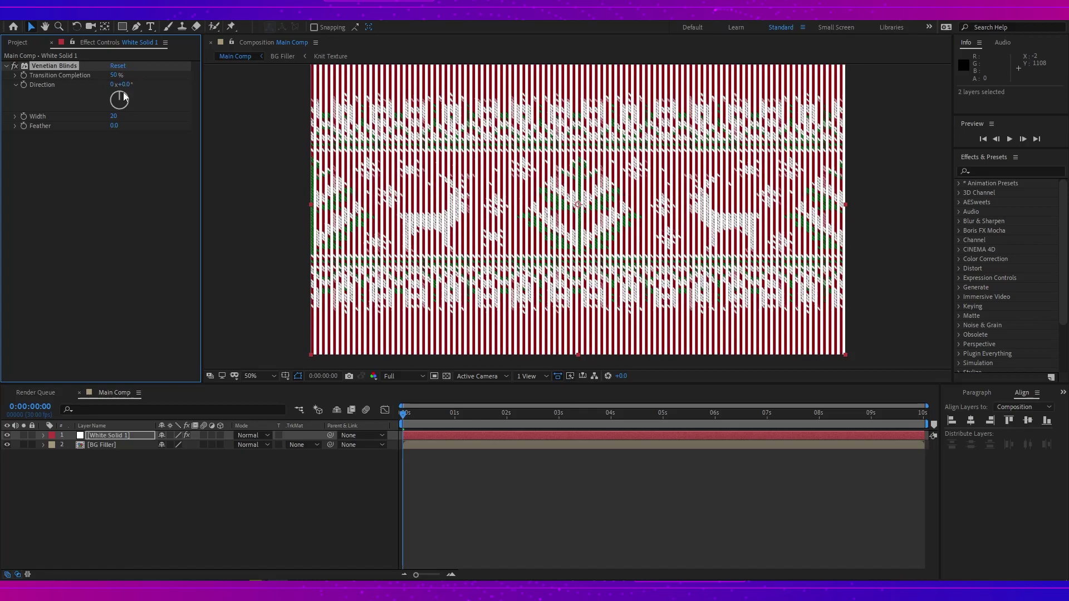
{"action": "left_click_drag", "start_coordinate": [124, 96], "coordinate": [128, 100]}
{"action": "left_click", "coordinate": [128, 84]}
{"action": "type", "text": "90"}
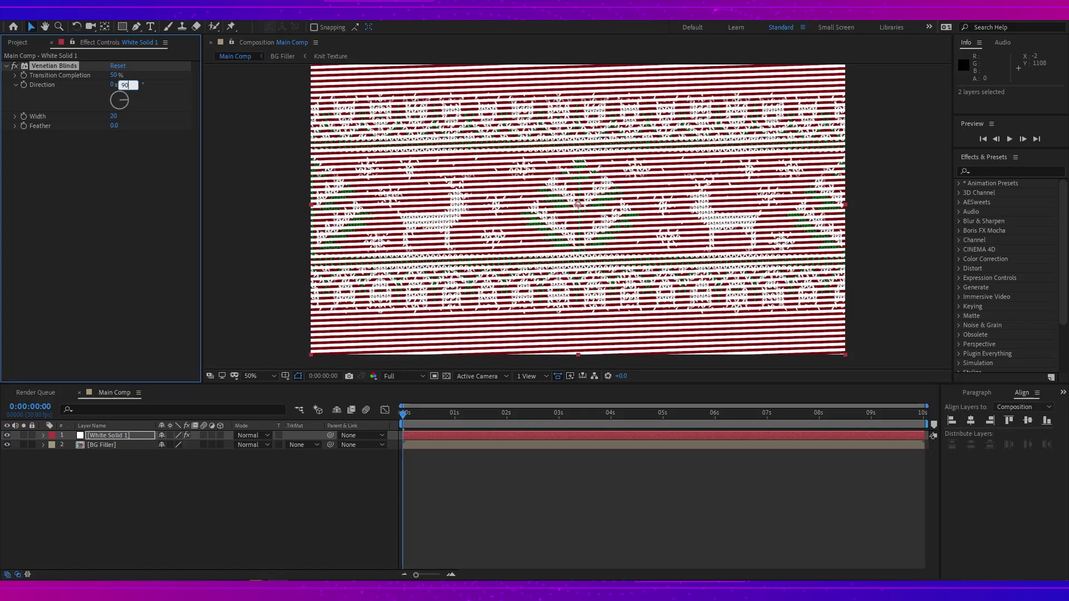
{"action": "key", "text": "Return"}
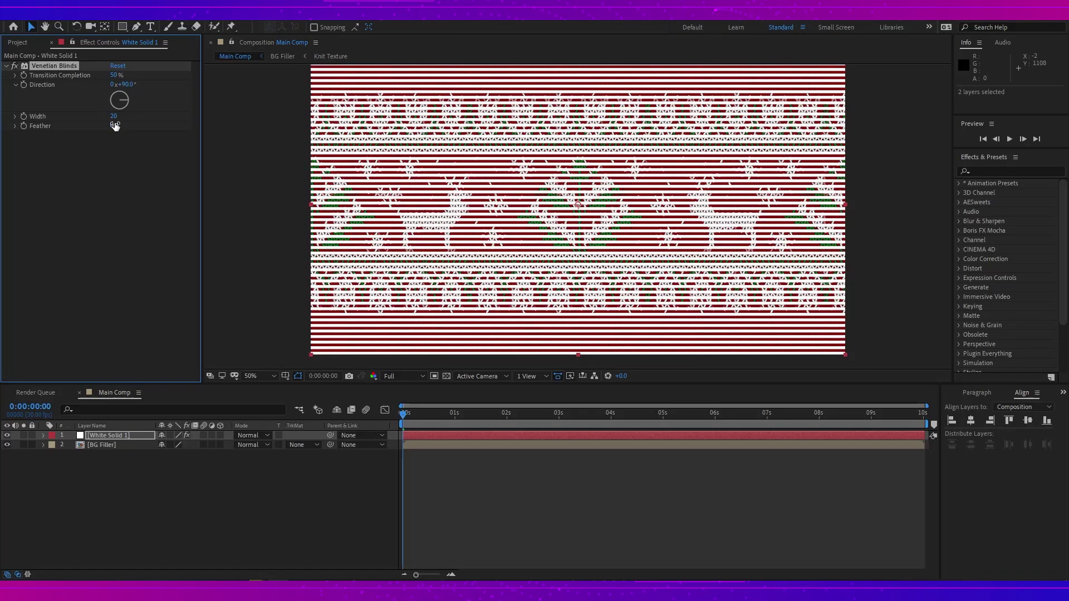
{"action": "left_click_drag", "start_coordinate": [115, 122], "coordinate": [109, 122]}
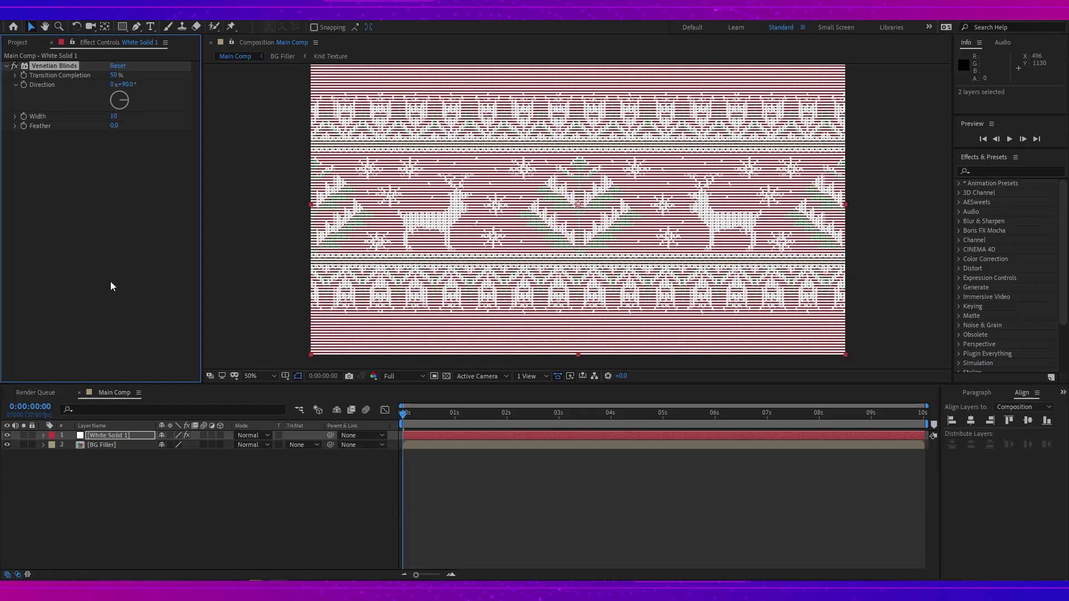
{"action": "key", "text": "ctrl+space"}
Apply a Noise Wave Warp with height 32, width 28, pinned at All Edges, and preview it
{"action": "type", "text": "wave"}
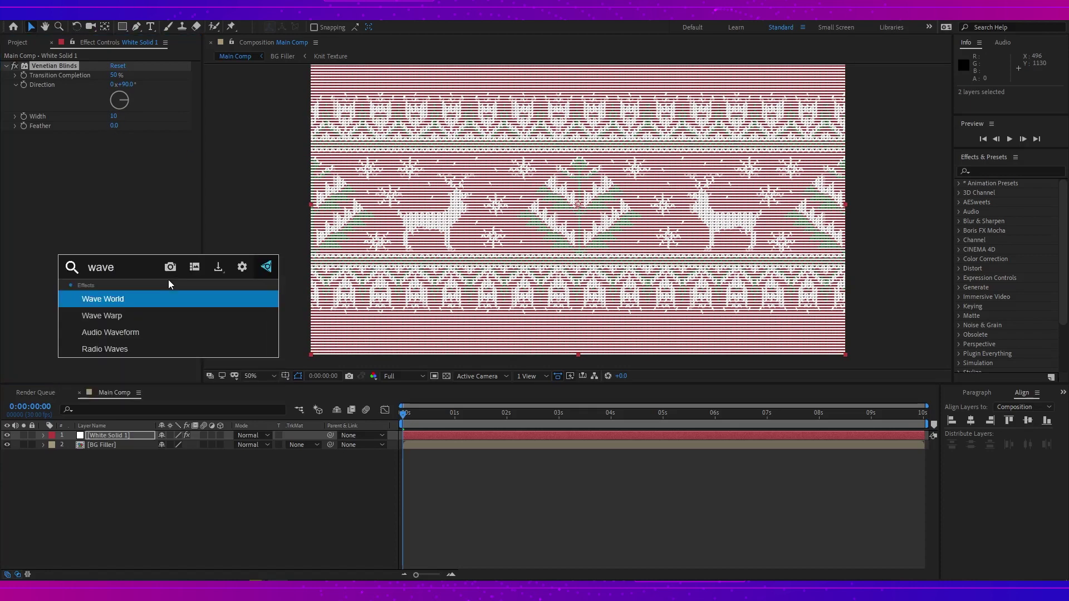
{"action": "left_click", "coordinate": [168, 316]}
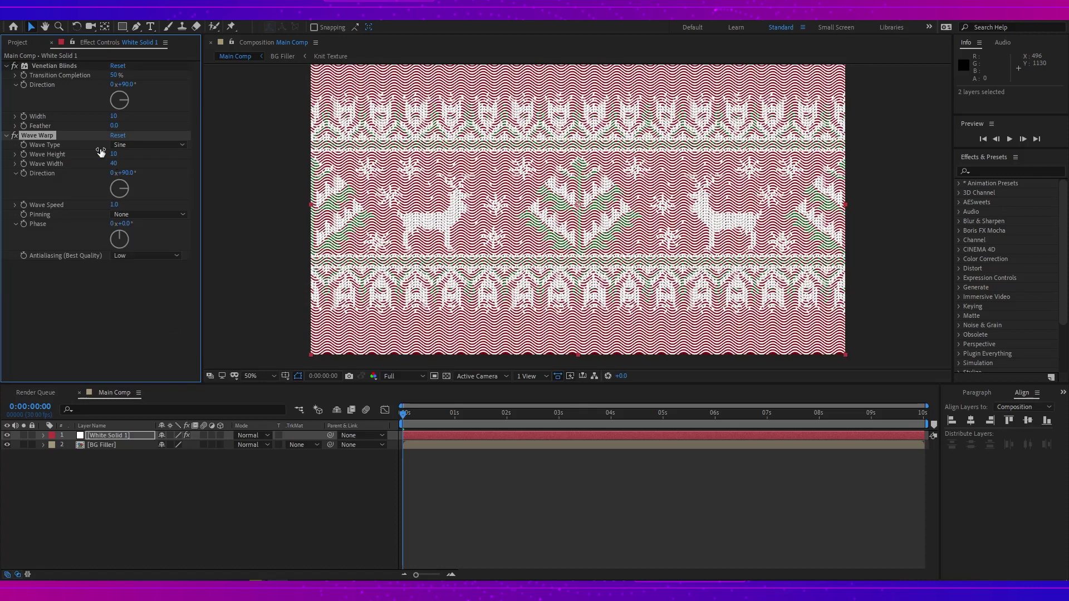
{"action": "left_click", "coordinate": [131, 145]}
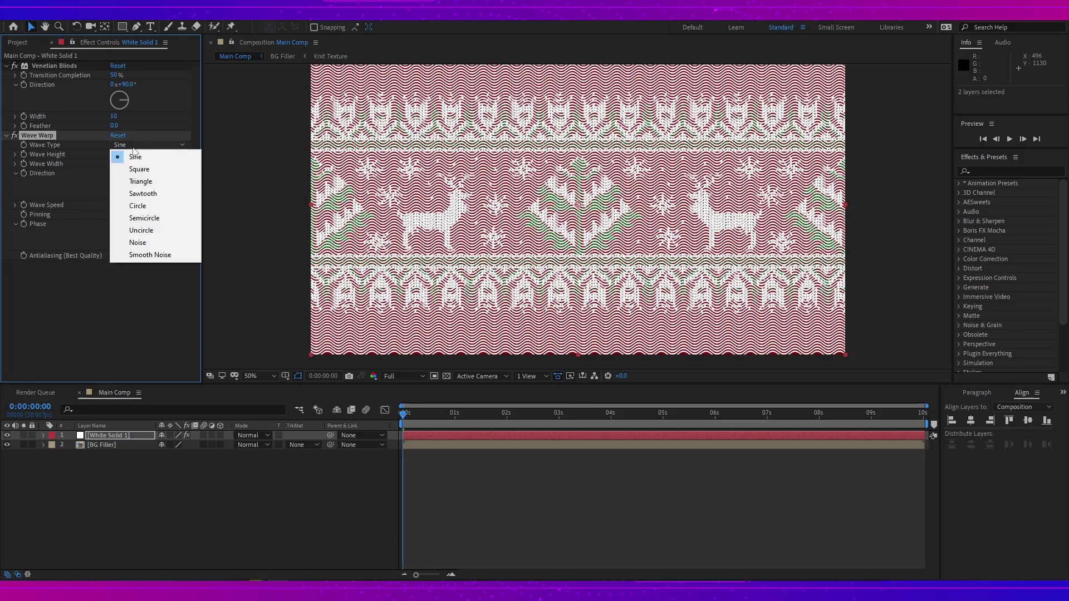
{"action": "left_click", "coordinate": [159, 242]}
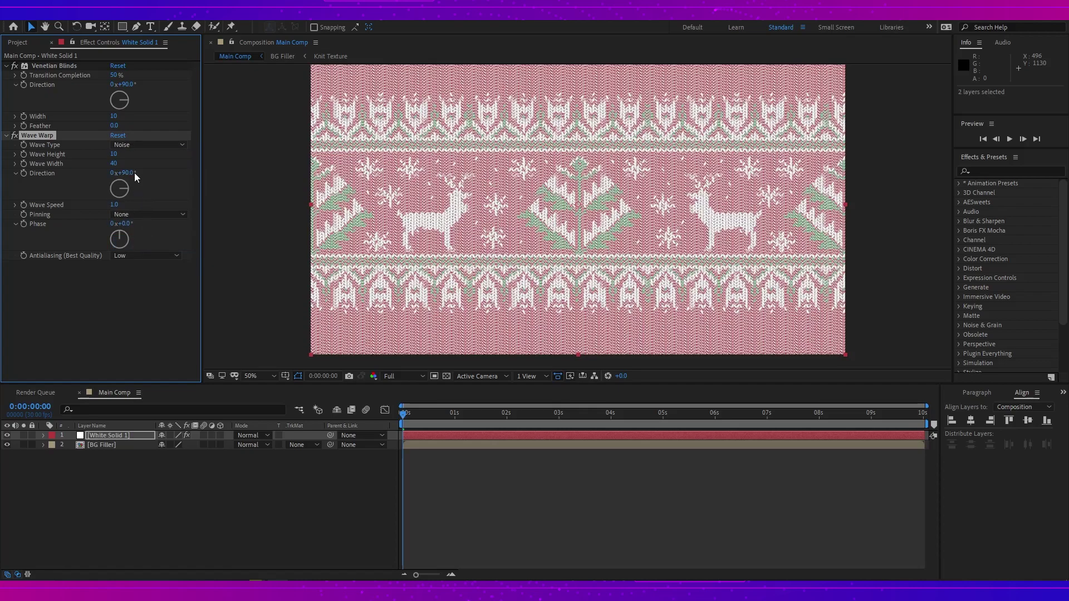
{"action": "left_click_drag", "start_coordinate": [114, 154], "coordinate": [129, 156]}
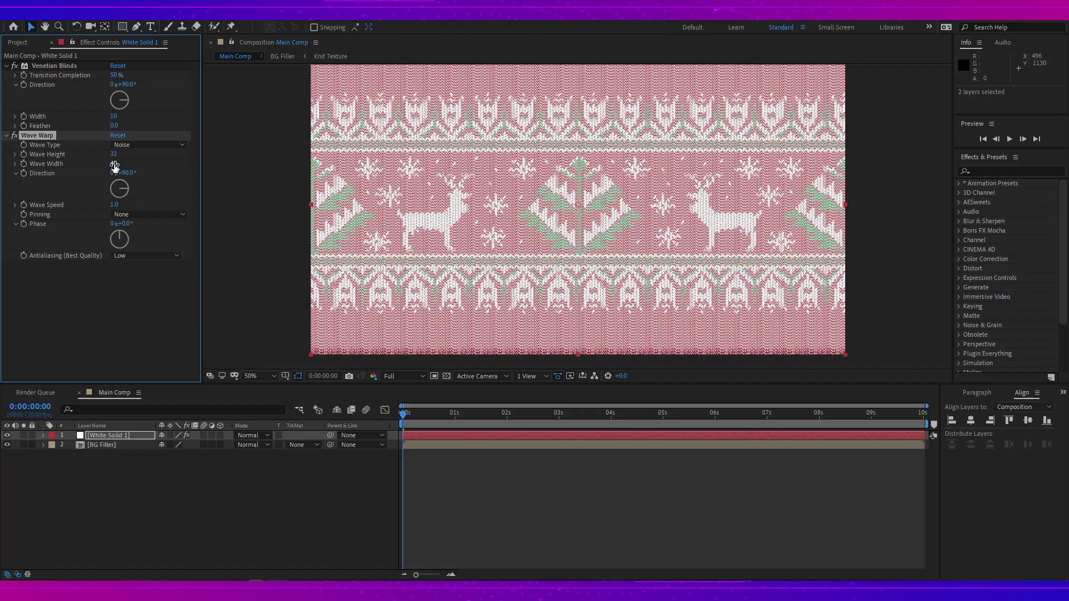
{"action": "left_click_drag", "start_coordinate": [116, 165], "coordinate": [80, 173]}
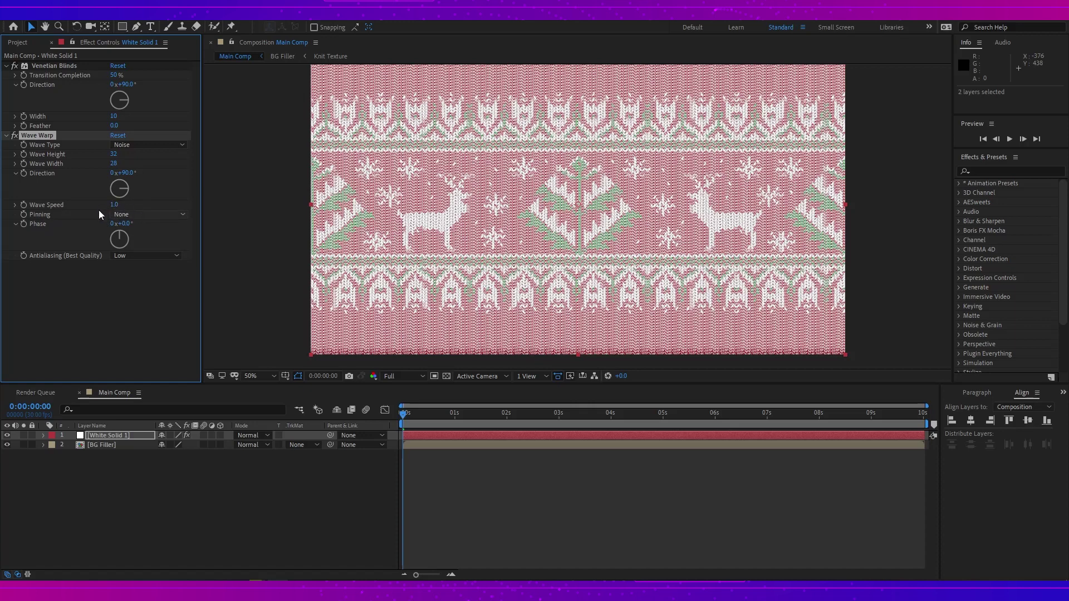
{"action": "left_click", "coordinate": [150, 217]}
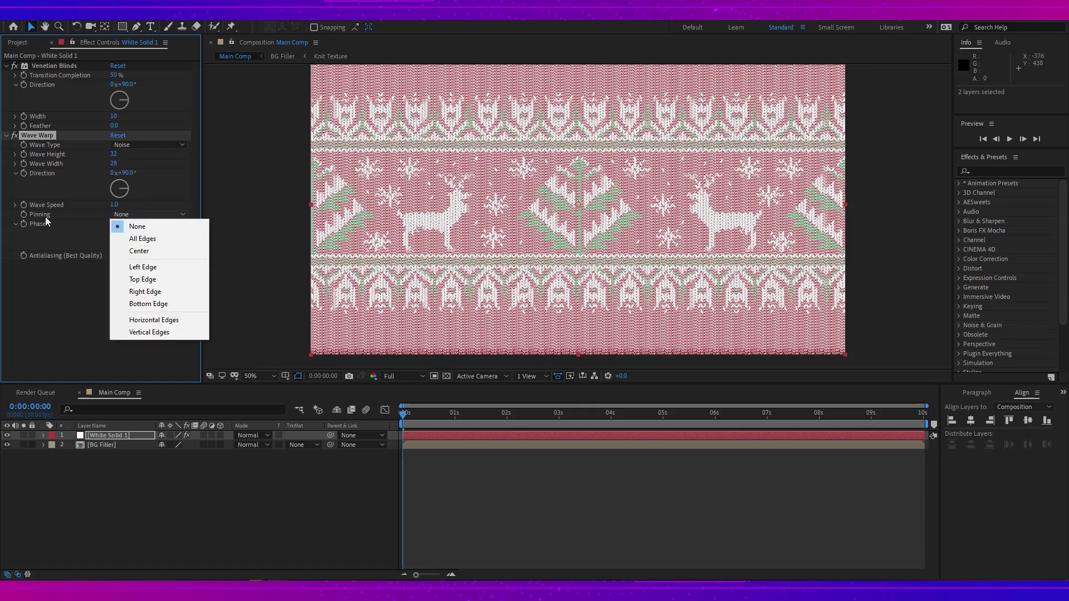
{"action": "left_click", "coordinate": [143, 238]}
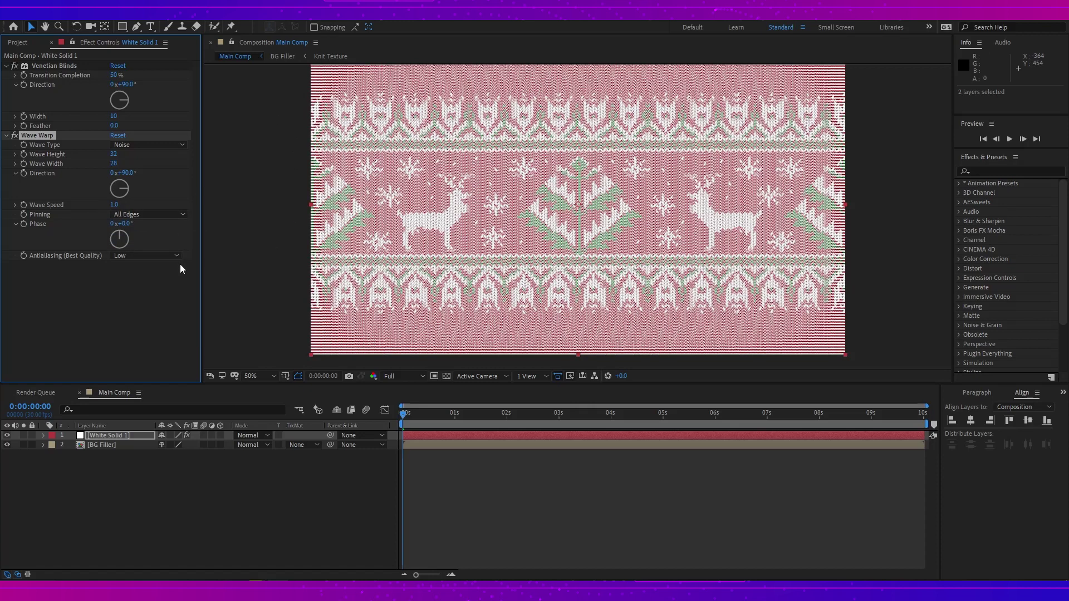
{"action": "left_click", "coordinate": [407, 418]}
{"action": "key", "text": "space"}
Add a black (000000) solid and move it below White Solid 1
{"action": "right_click", "coordinate": [123, 480]}
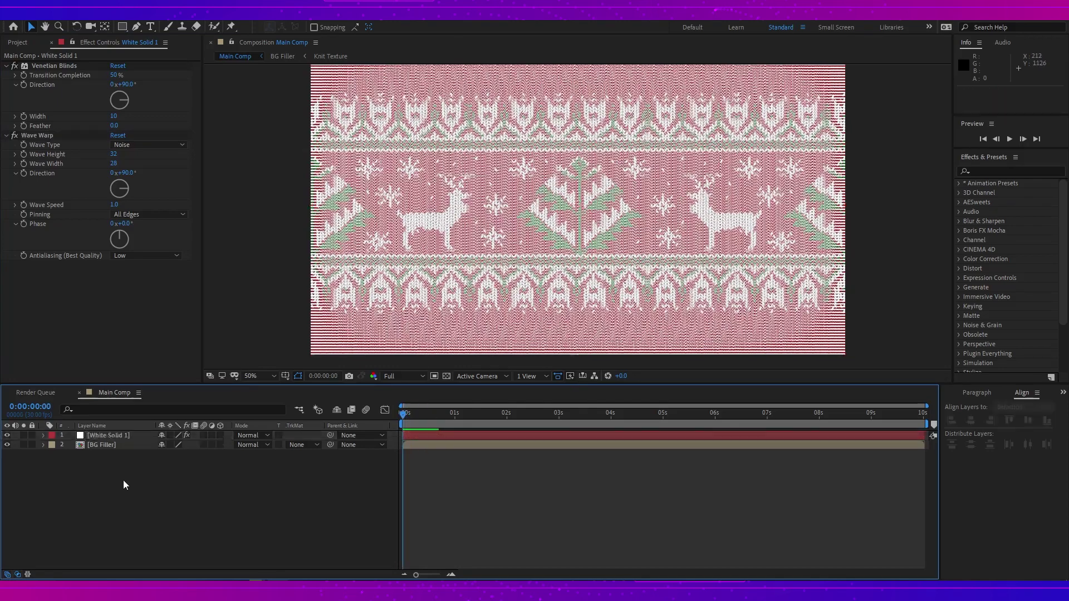
{"action": "mouse_move", "coordinate": [205, 358]}
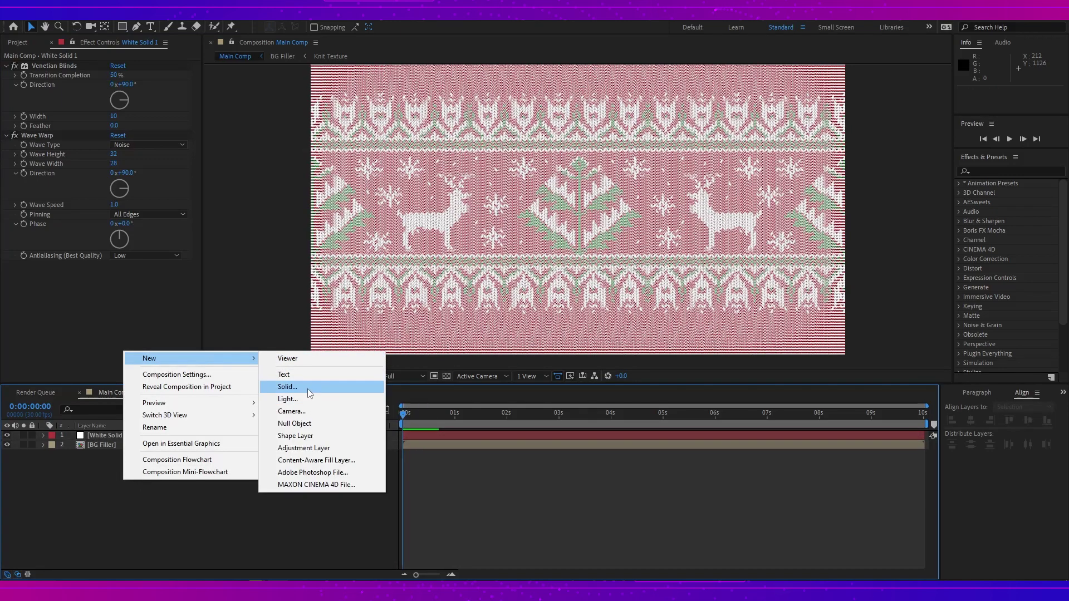
{"action": "left_click", "coordinate": [308, 387]}
{"action": "left_click", "coordinate": [730, 347]}
{"action": "type", "text": "000000"}
{"action": "left_click", "coordinate": [829, 383]}
{"action": "left_click", "coordinate": [768, 375]}
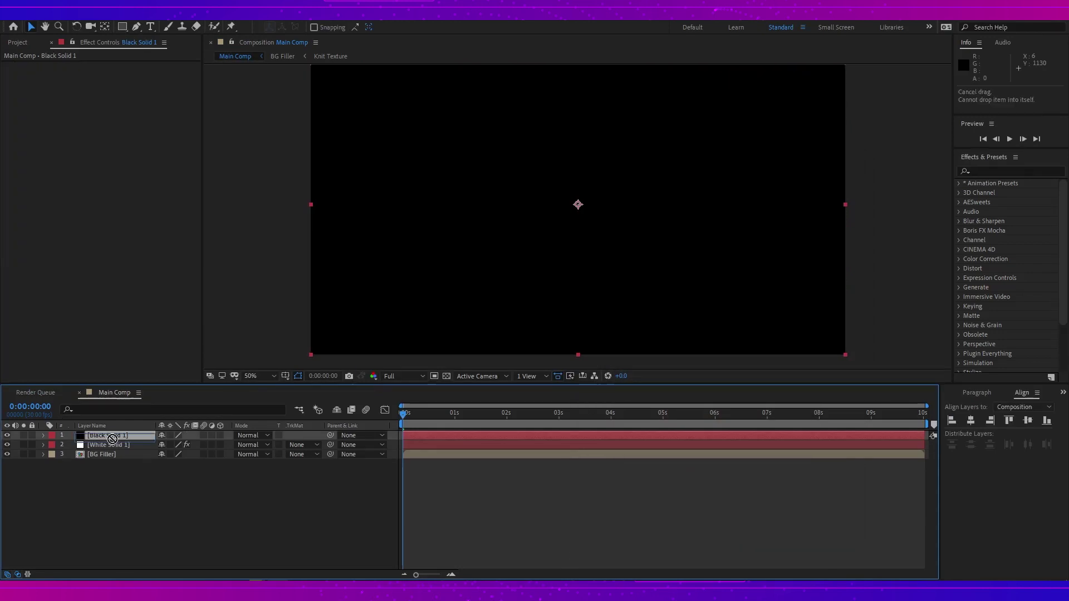
{"action": "left_click_drag", "start_coordinate": [113, 437], "coordinate": [115, 449]}
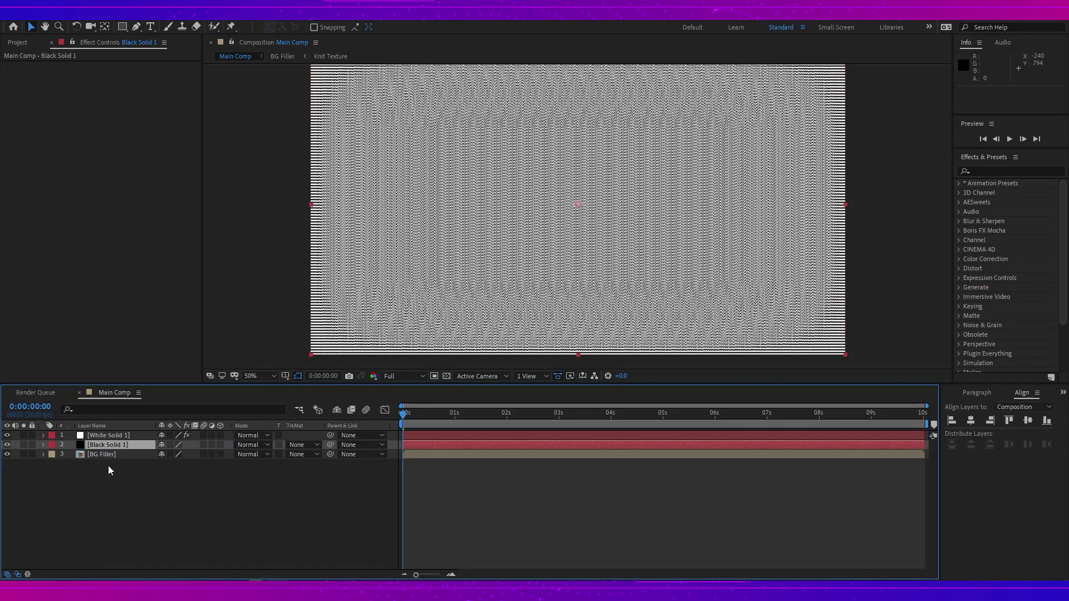
Precompose White Solid 1 and Black Solid 1 into a comp named 'Yarn Texture'
{"action": "left_click", "coordinate": [116, 438]}
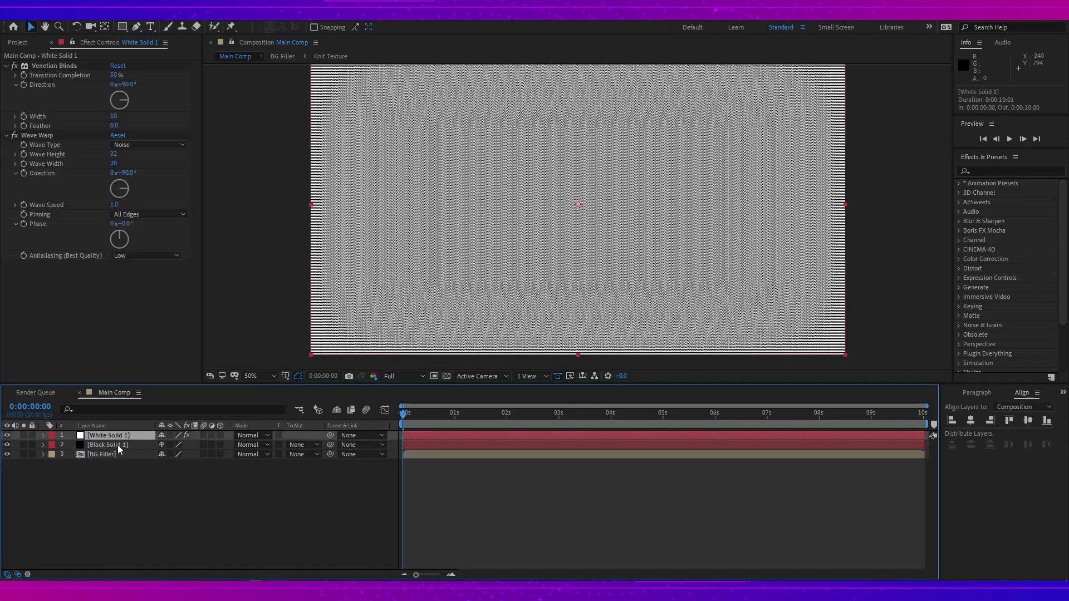
{"action": "left_click", "coordinate": [118, 446], "text": "shift"}
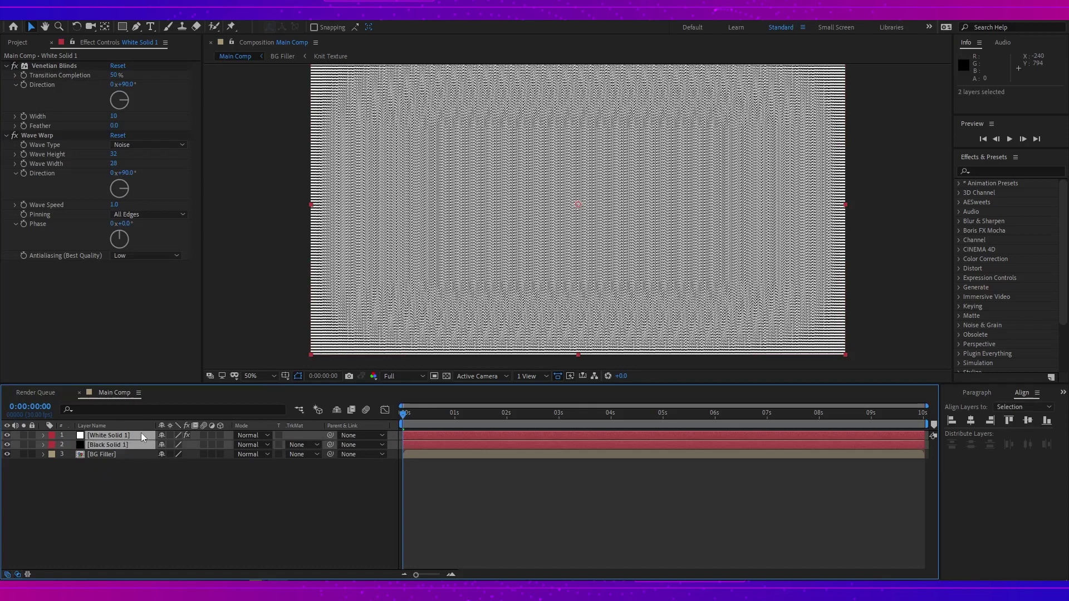
{"action": "key", "text": "ctrl+shift+c"}
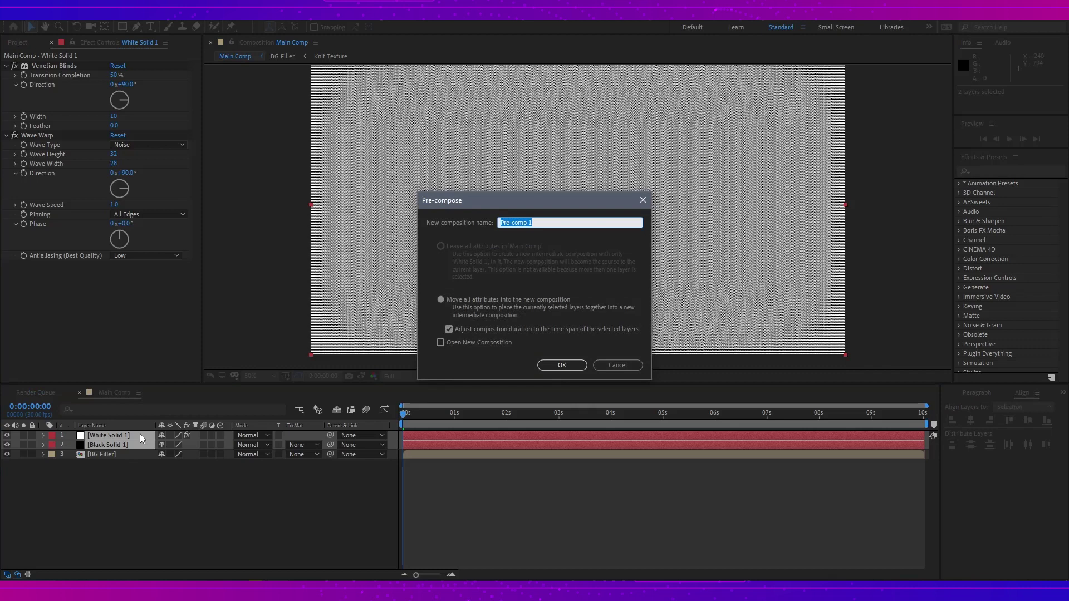
{"action": "type", "text": "Yarn Texture"}
{"action": "left_click", "coordinate": [561, 365]}
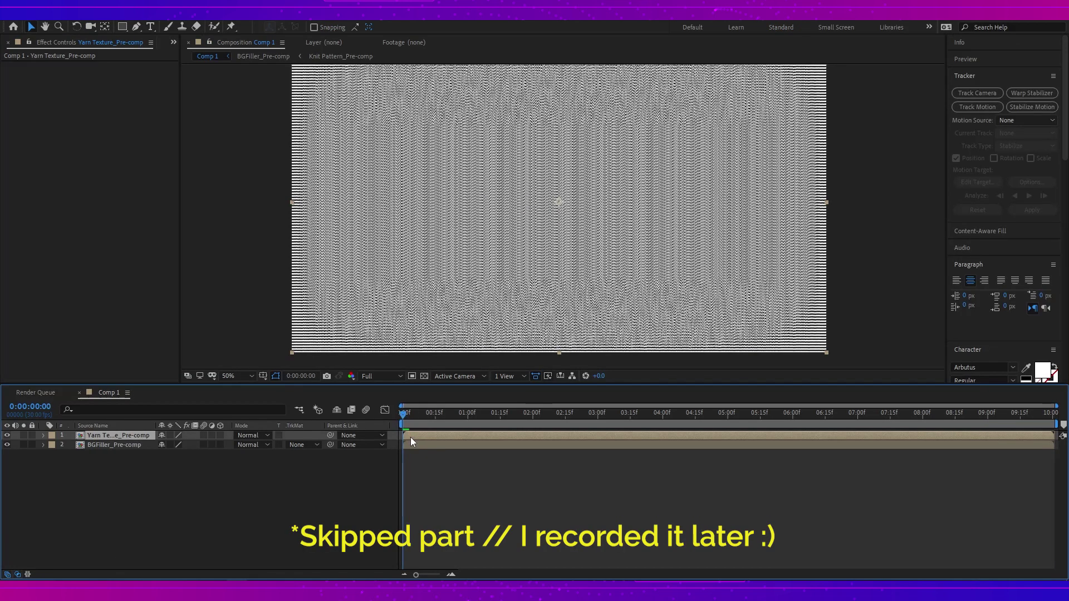
Freeze the Yarn Texture layer on a single frame and check it at the comp's end
{"action": "right_click", "coordinate": [409, 437]}
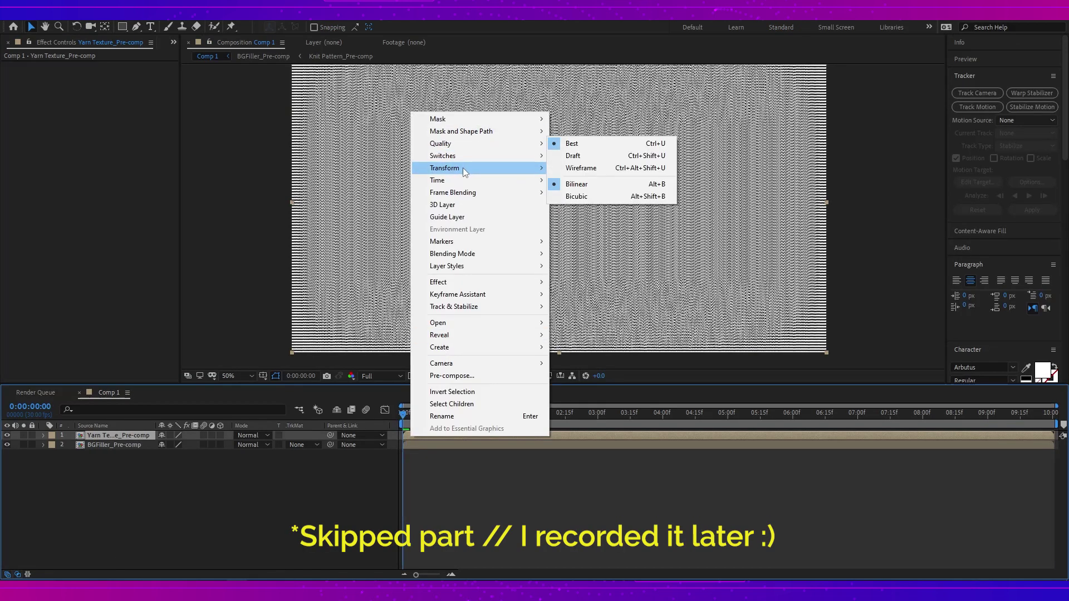
{"action": "mouse_move", "coordinate": [463, 181]}
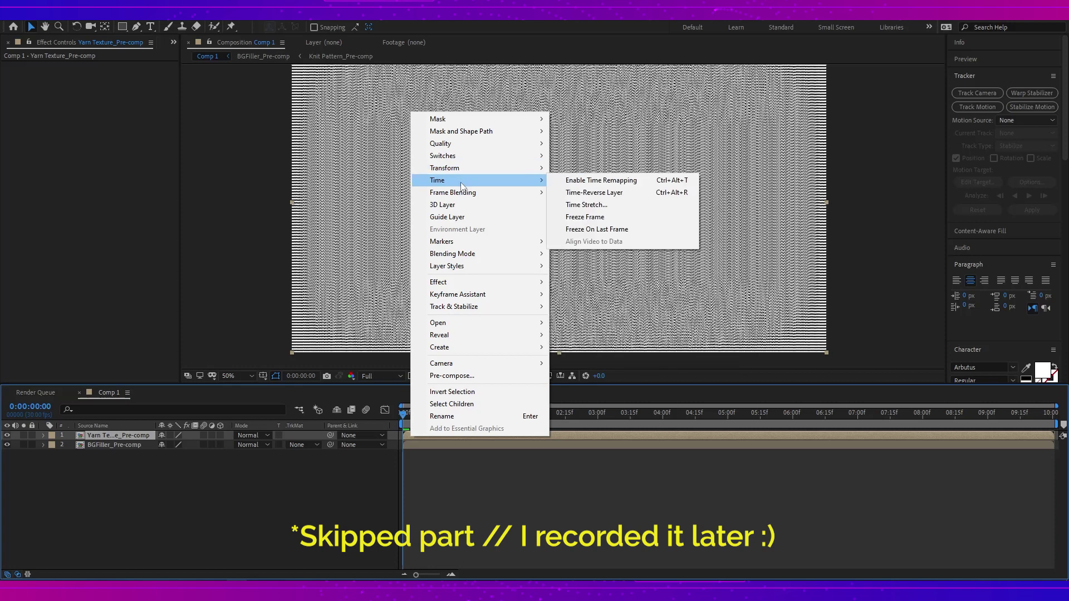
{"action": "left_click", "coordinate": [612, 217]}
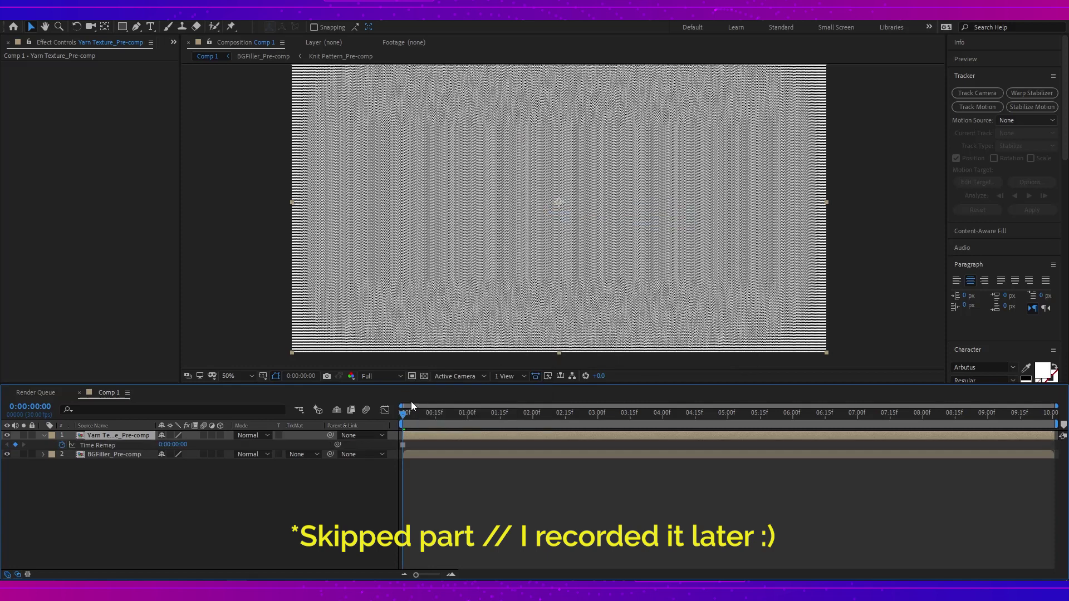
{"action": "left_click_drag", "start_coordinate": [407, 420], "coordinate": [363, 436]}
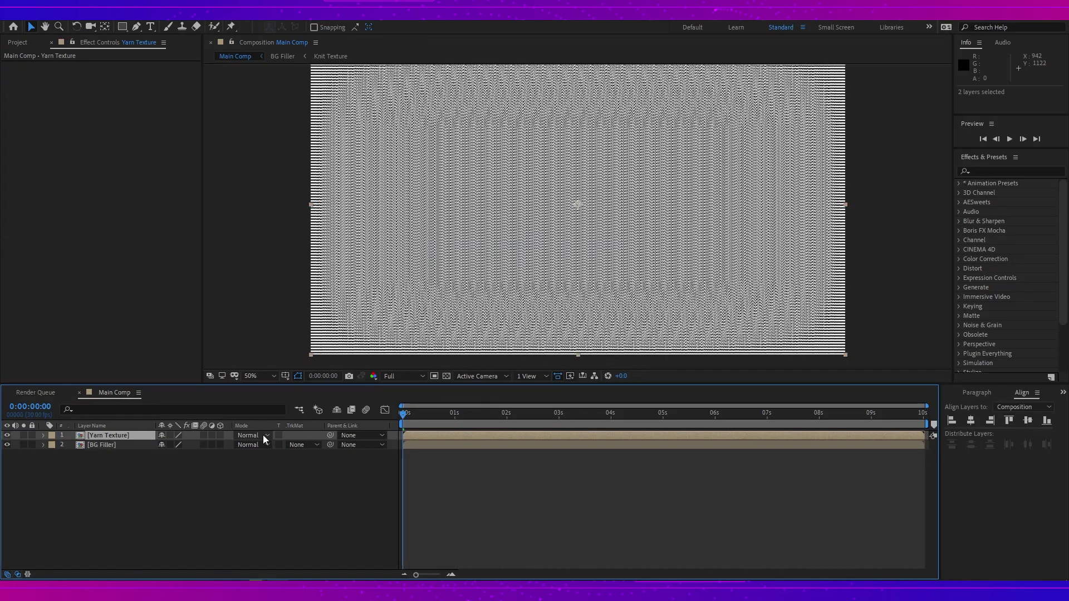
Blend Yarn Texture in Overlay mode at 35% opacity, toggling it to compare
{"action": "left_click", "coordinate": [263, 435]}
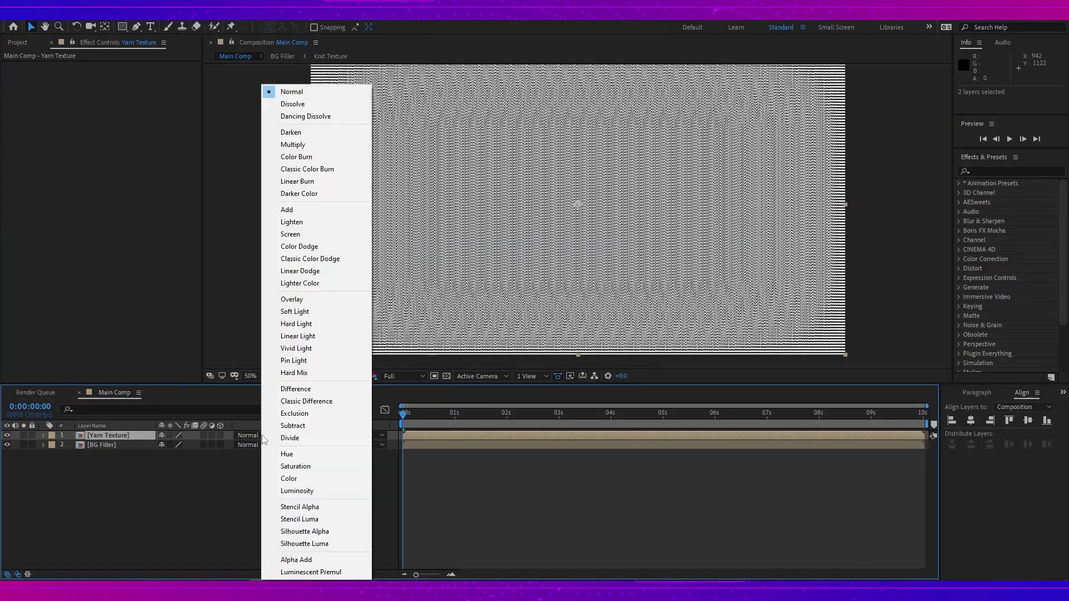
{"action": "left_click", "coordinate": [315, 301]}
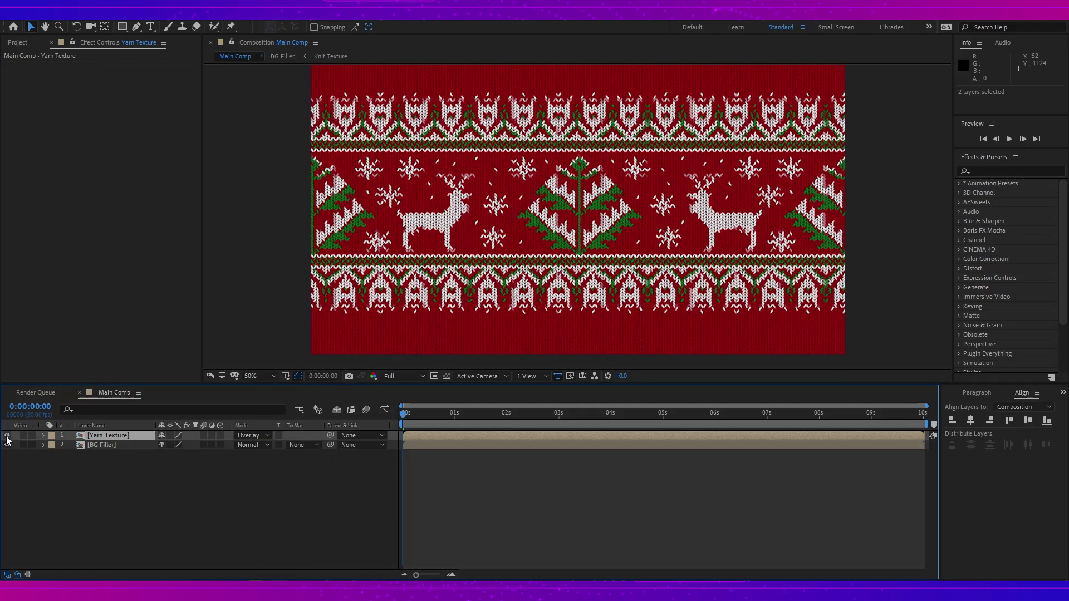
{"action": "left_click_drag", "start_coordinate": [6, 436], "coordinate": [7, 445]}
{"action": "key", "text": "t"}
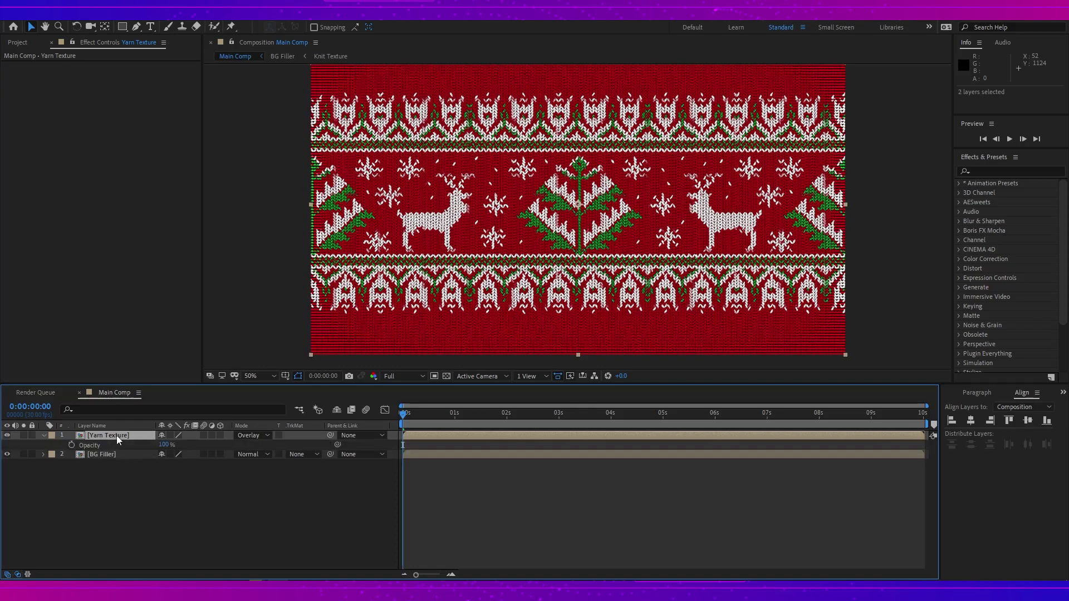
{"action": "left_click_drag", "start_coordinate": [163, 445], "coordinate": [128, 449]}
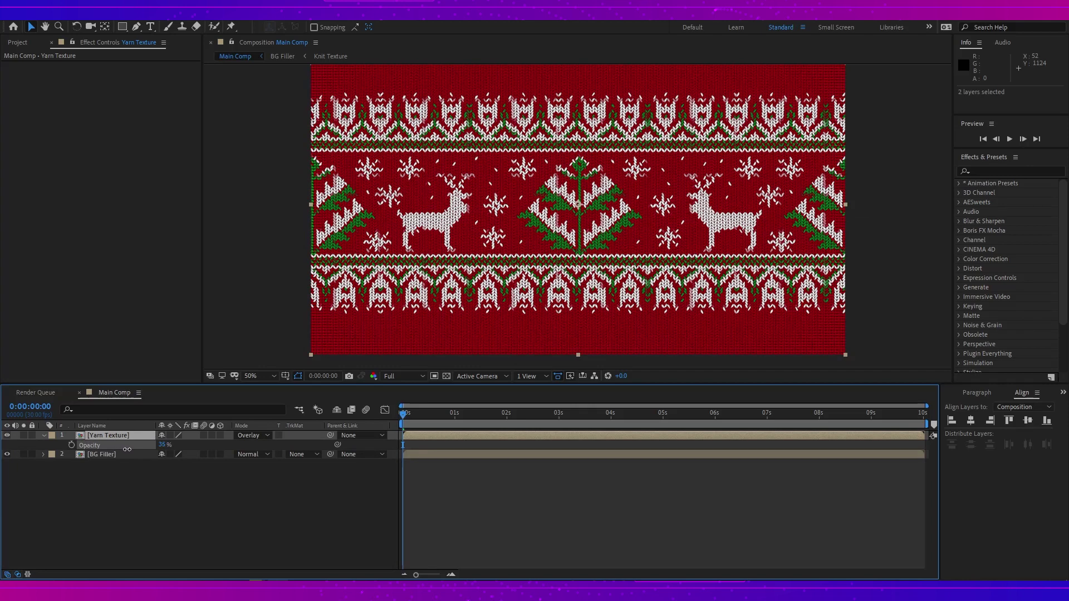
{"action": "left_click", "coordinate": [7, 437]}
{"action": "left_click", "coordinate": [7, 436]}
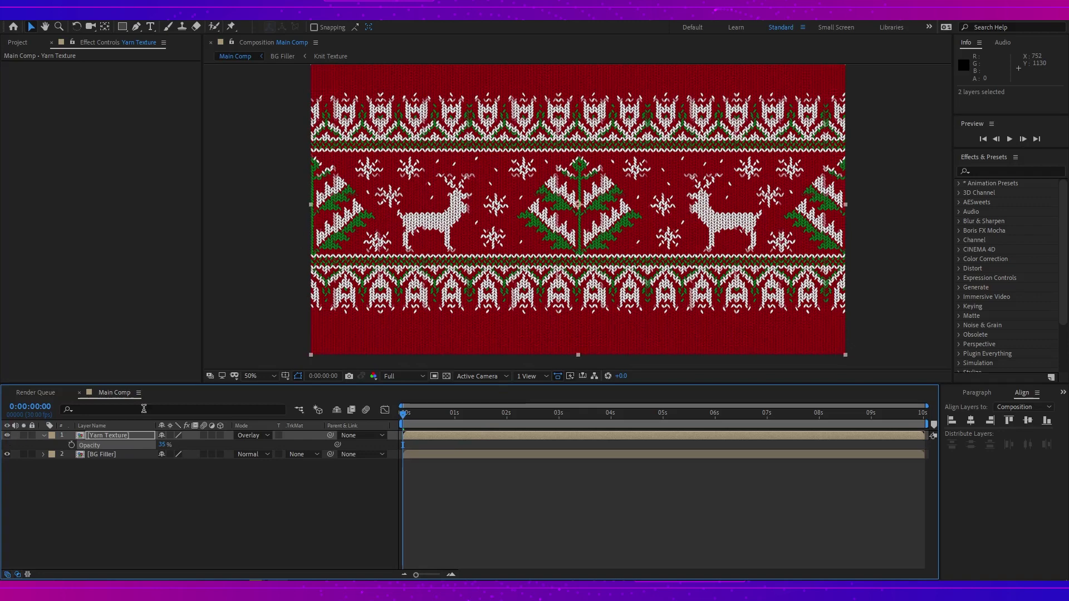
Zoom in to inspect the knit, then zoom back out and collapse the Opacity property
{"action": "scroll", "coordinate": [566, 209], "scroll_direction": "up", "scroll_amount": 4}
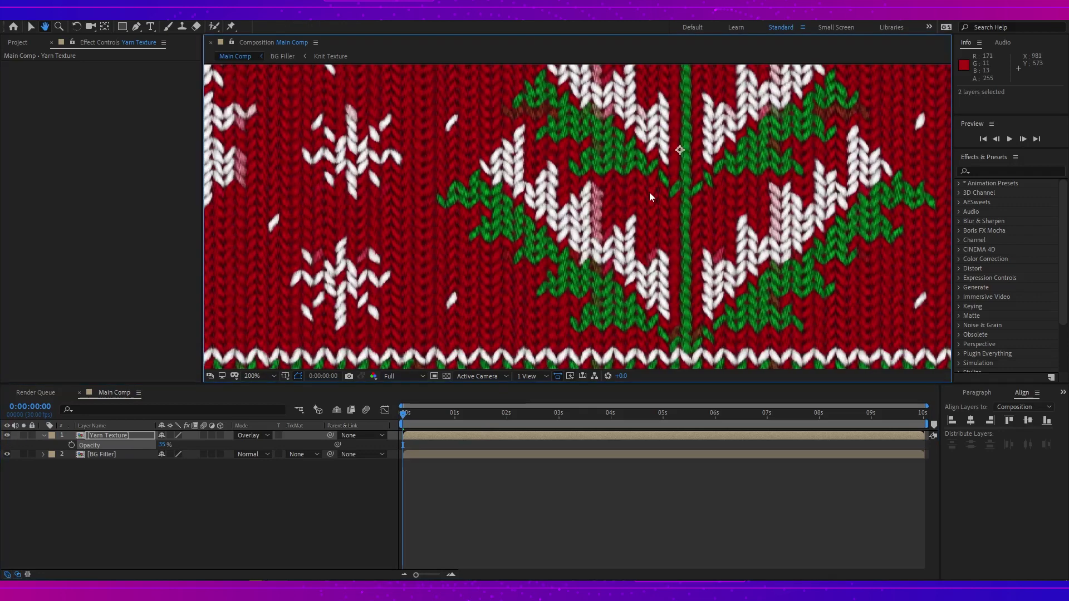
{"action": "left_click_drag", "start_coordinate": [459, 235], "coordinate": [583, 218]}
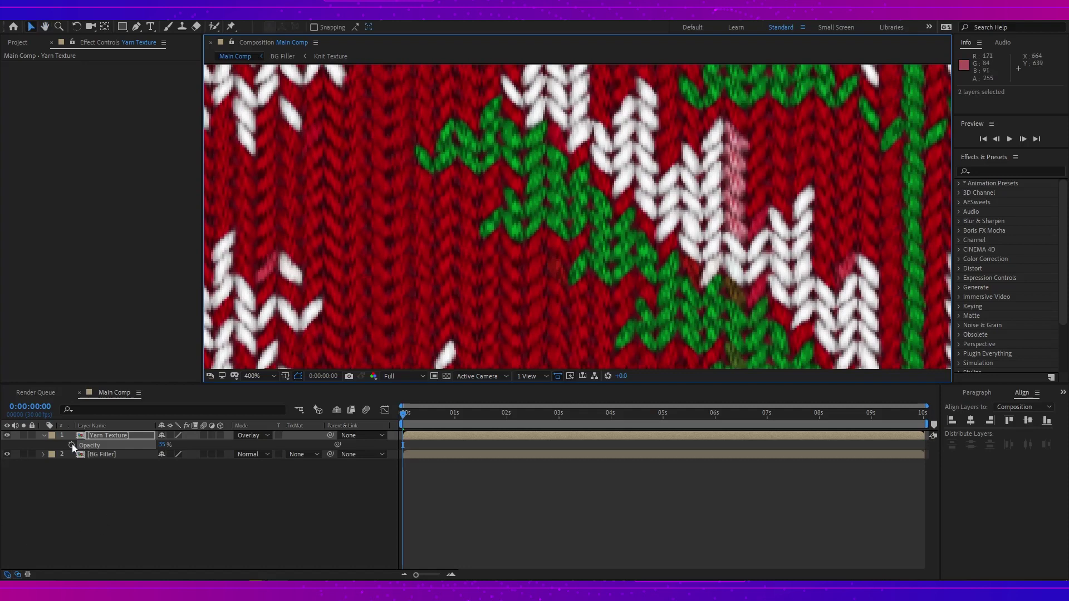
{"action": "left_click", "coordinate": [9, 436]}
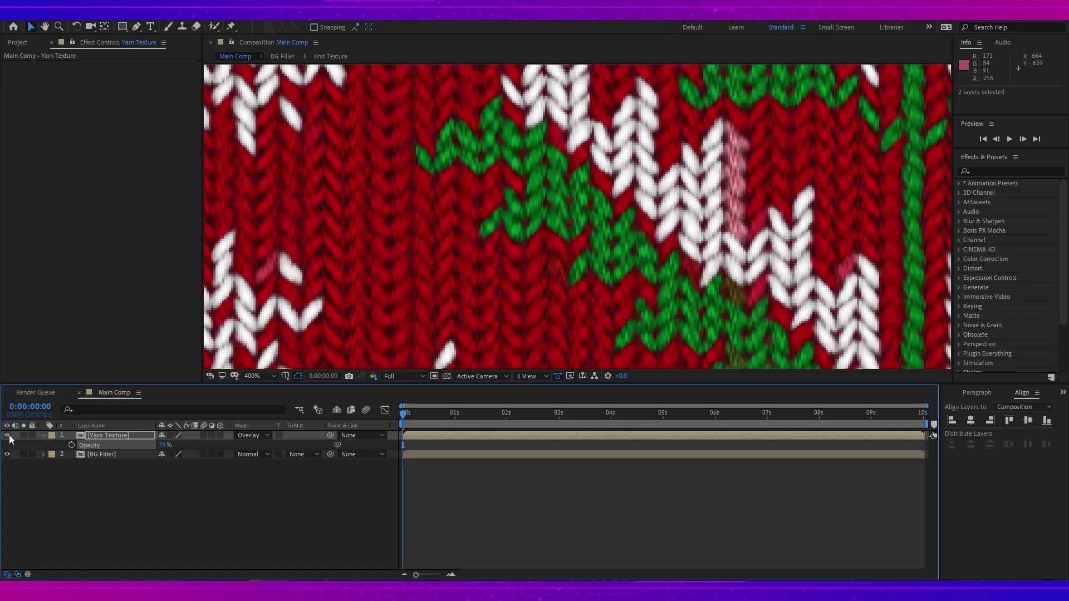
{"action": "key", "text": "shift+slash"}
{"action": "left_click_drag", "start_coordinate": [731, 250], "coordinate": [695, 262]}
{"action": "left_click", "coordinate": [123, 484]}
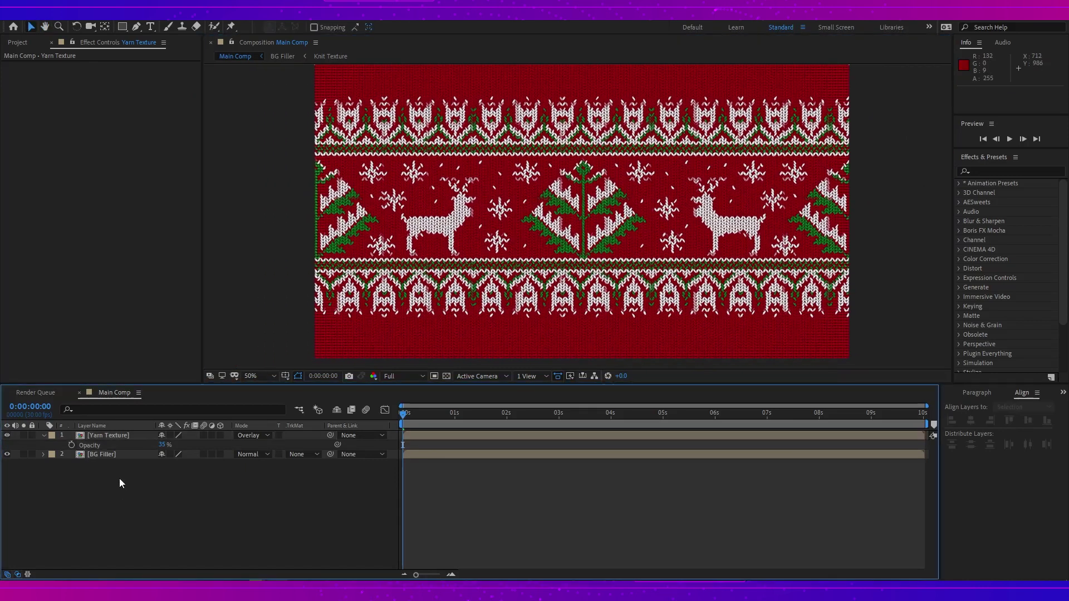
{"action": "left_click", "coordinate": [43, 435]}
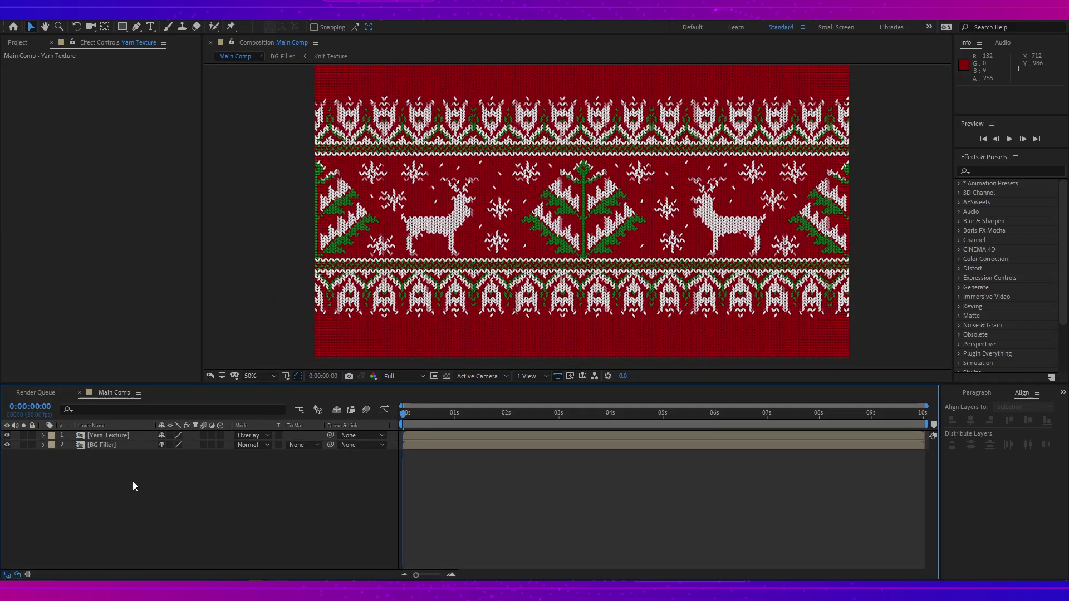
Add a new adjustment layer on top and apply Unsharp Mask to it
{"action": "right_click", "coordinate": [166, 476]}
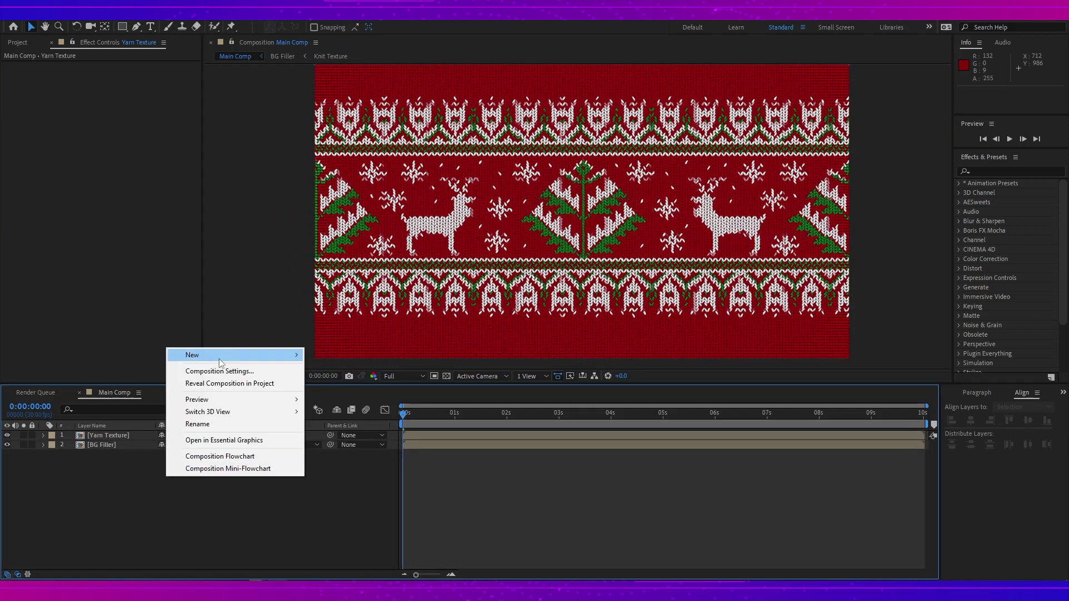
{"action": "mouse_move", "coordinate": [218, 358]}
{"action": "left_click", "coordinate": [347, 444]}
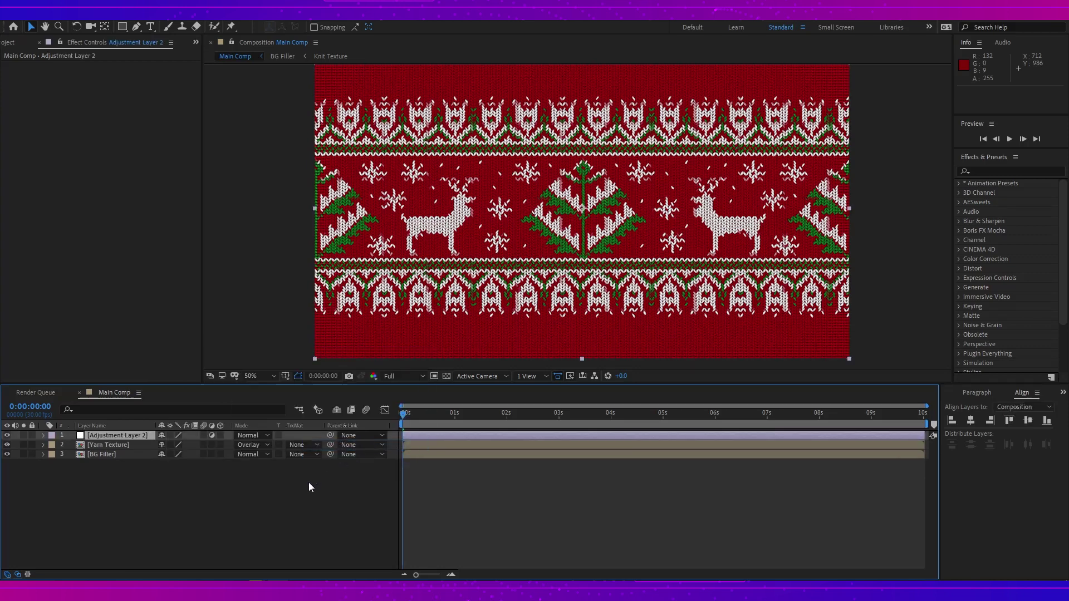
{"action": "key", "text": "ctrl+space"}
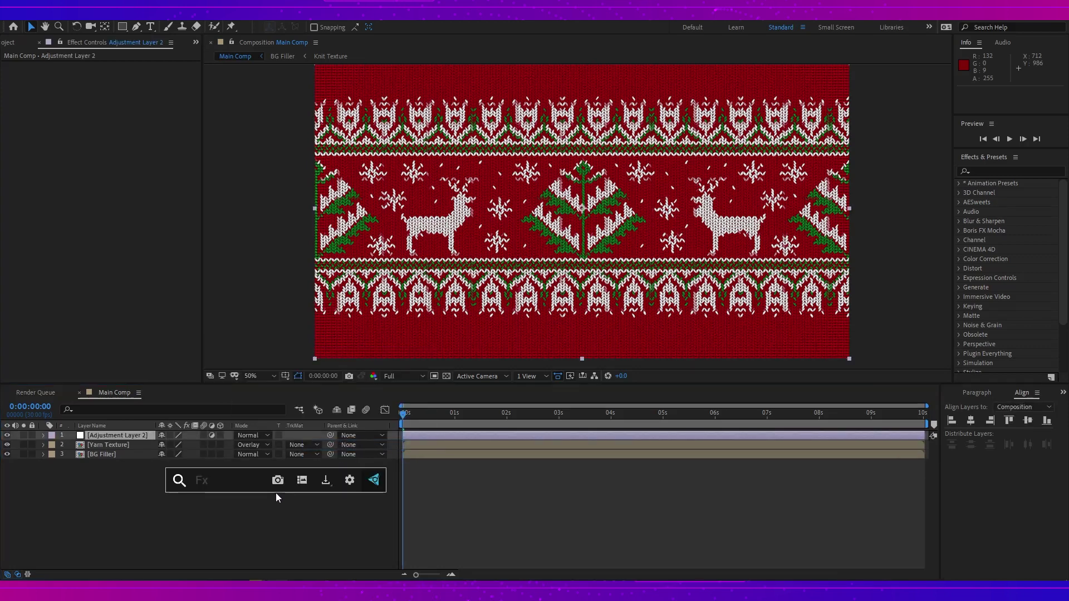
{"action": "type", "text": "unsh"}
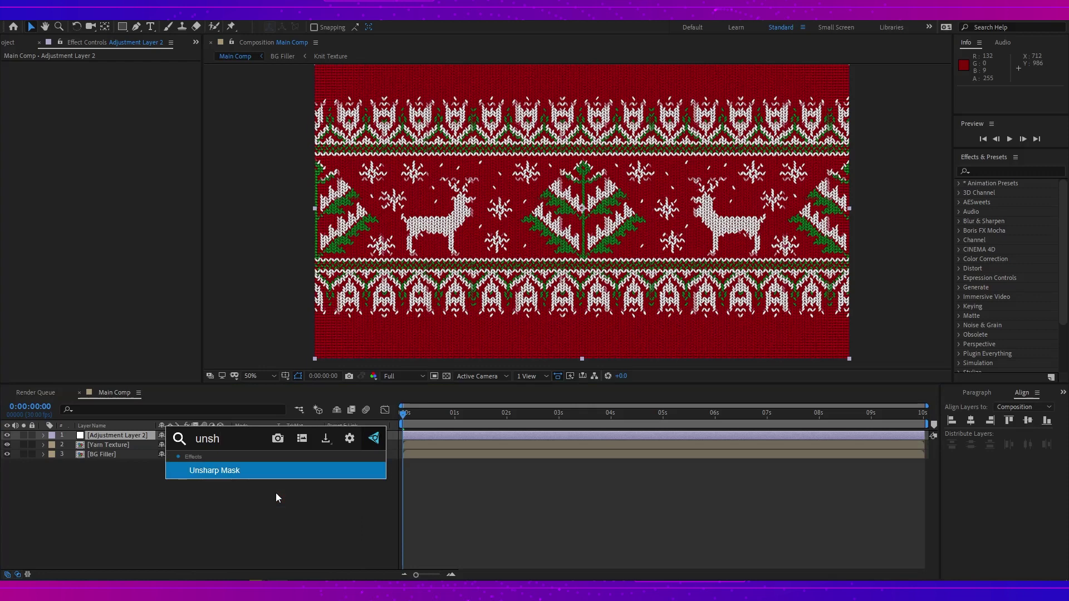
{"action": "left_click", "coordinate": [258, 473]}
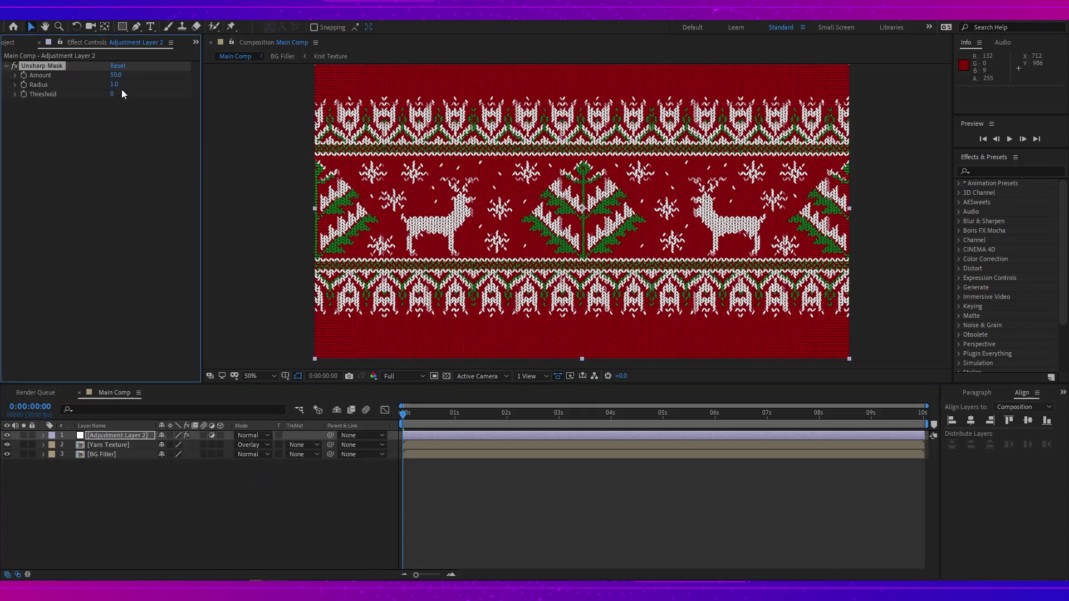
Set Unsharp Mask Radius to 411.6 and Amount to 20, toggling it to compare
{"action": "left_click_drag", "start_coordinate": [114, 84], "coordinate": [237, 84]}
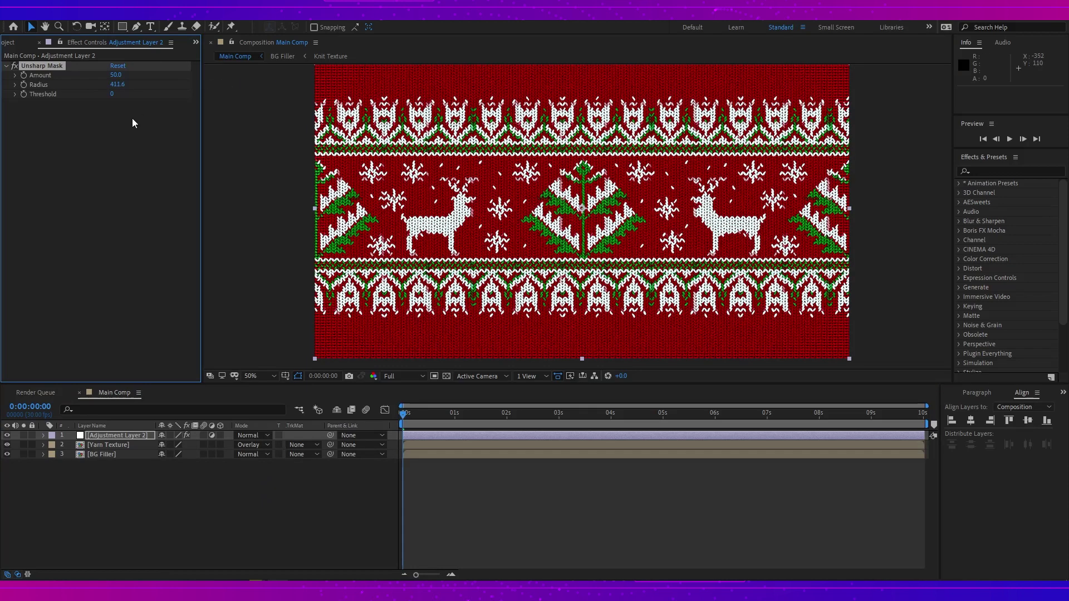
{"action": "left_click_drag", "start_coordinate": [114, 75], "coordinate": [63, 85]}
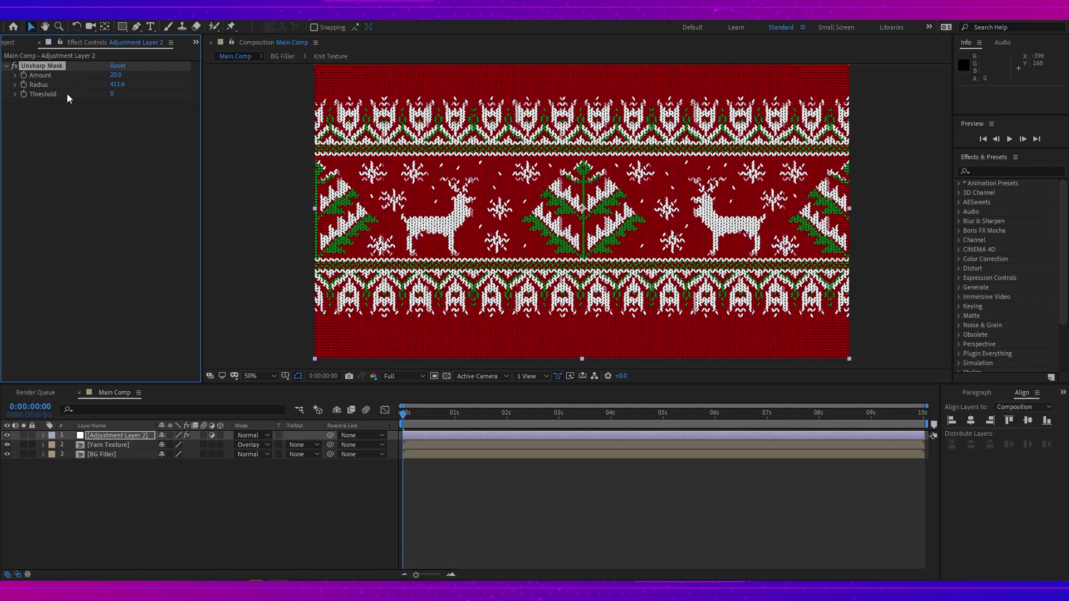
{"action": "left_click", "coordinate": [13, 66]}
{"action": "left_click", "coordinate": [13, 67]}
{"action": "left_click", "coordinate": [13, 66]}
Re-enable the sharpening and apply Glow to the adjustment layer
{"action": "left_click", "coordinate": [14, 66]}
{"action": "key", "text": "ctrl+space"}
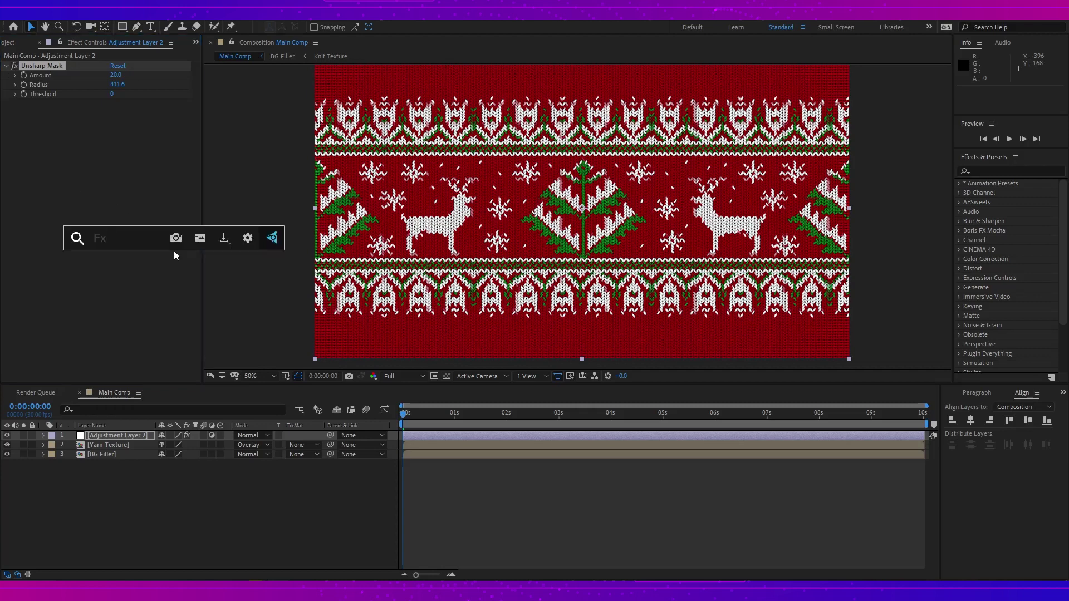
{"action": "type", "text": "glow"}
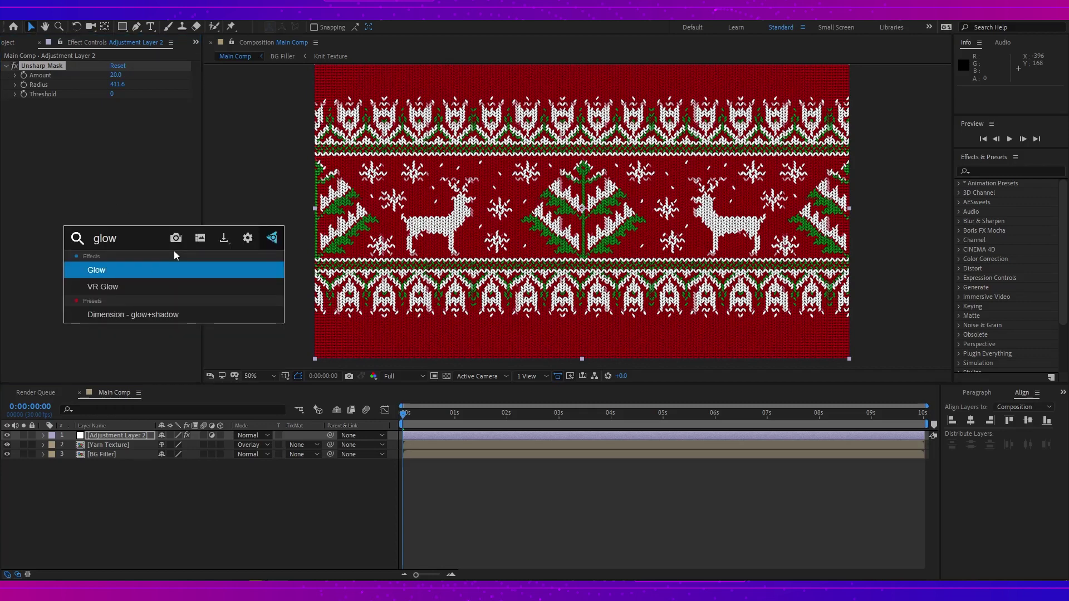
{"action": "key", "text": "Return"}
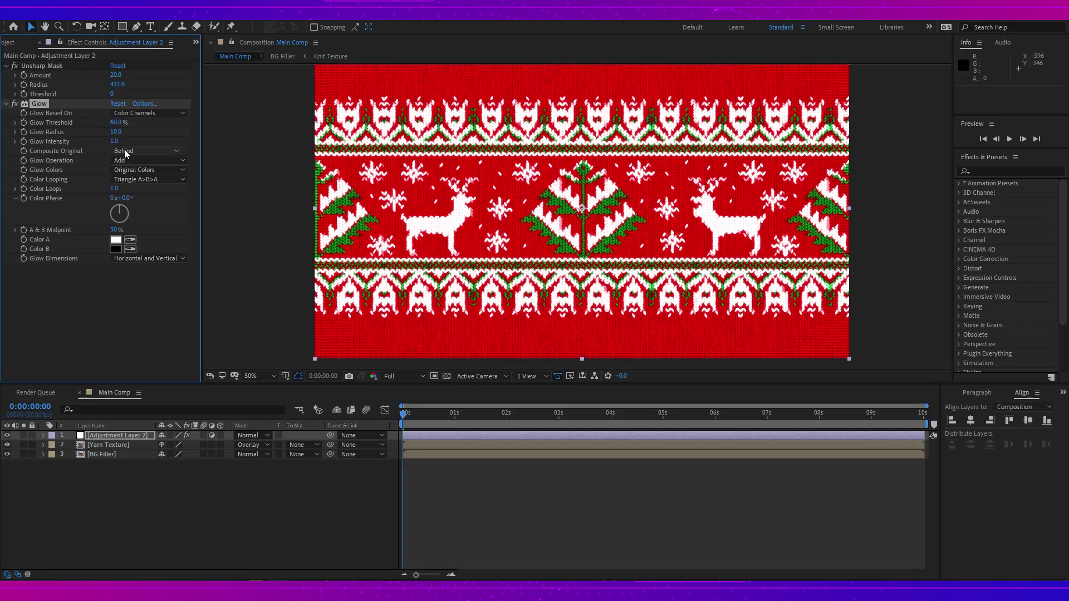
Set Glow Intensity to 0.3, Threshold to 66.7% and Radius to 15, comparing on and off
{"action": "left_click_drag", "start_coordinate": [117, 143], "coordinate": [107, 146]}
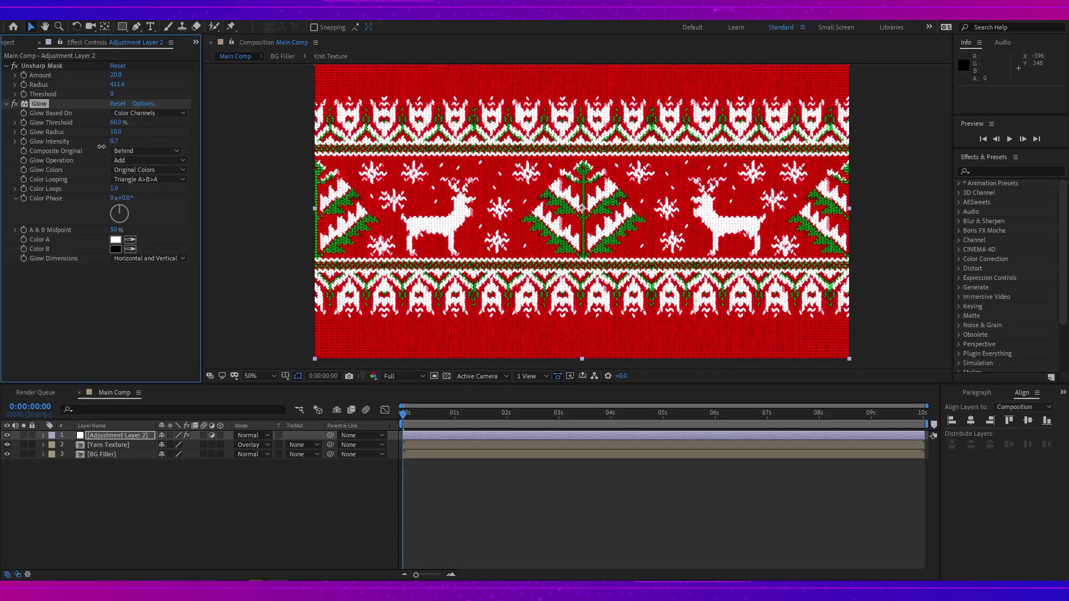
{"action": "left_click_drag", "start_coordinate": [100, 146], "coordinate": [75, 152]}
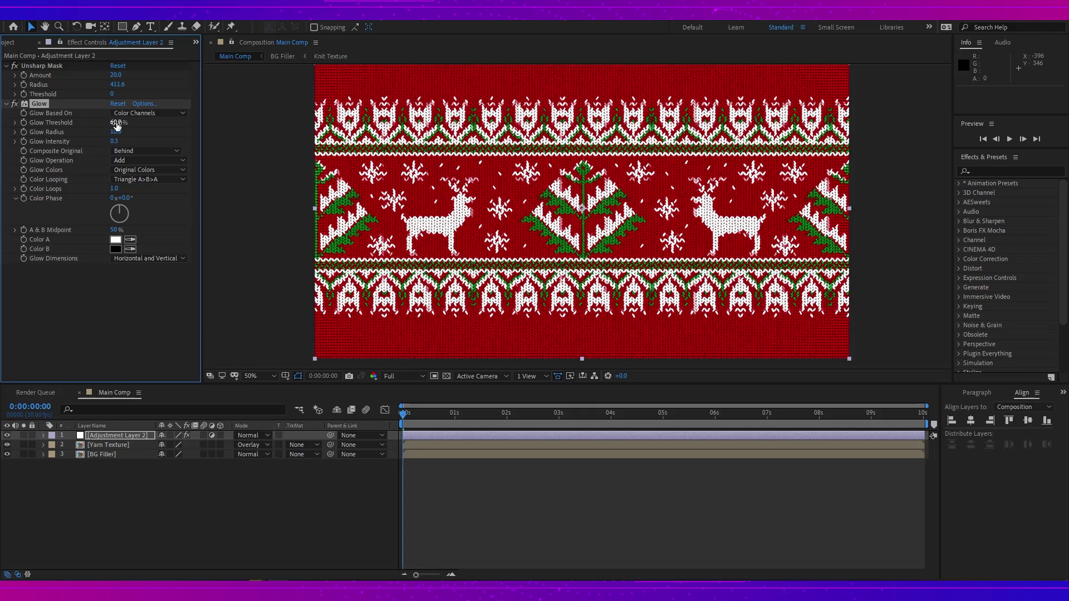
{"action": "mouse_move", "coordinate": [116, 125]}
{"action": "left_mouse_down"}
{"action": "mouse_move", "coordinate": [127, 123]}
{"action": "mouse_move", "coordinate": [115, 138]}
{"action": "mouse_move", "coordinate": [124, 137]}
{"action": "left_mouse_up"}
{"action": "left_click", "coordinate": [14, 103]}
{"action": "left_click", "coordinate": [14, 104]}
Apply CC Vignette with Amount 91 and Angle of View 49.7, then switch it off
{"action": "key", "text": "ctrl+space"}
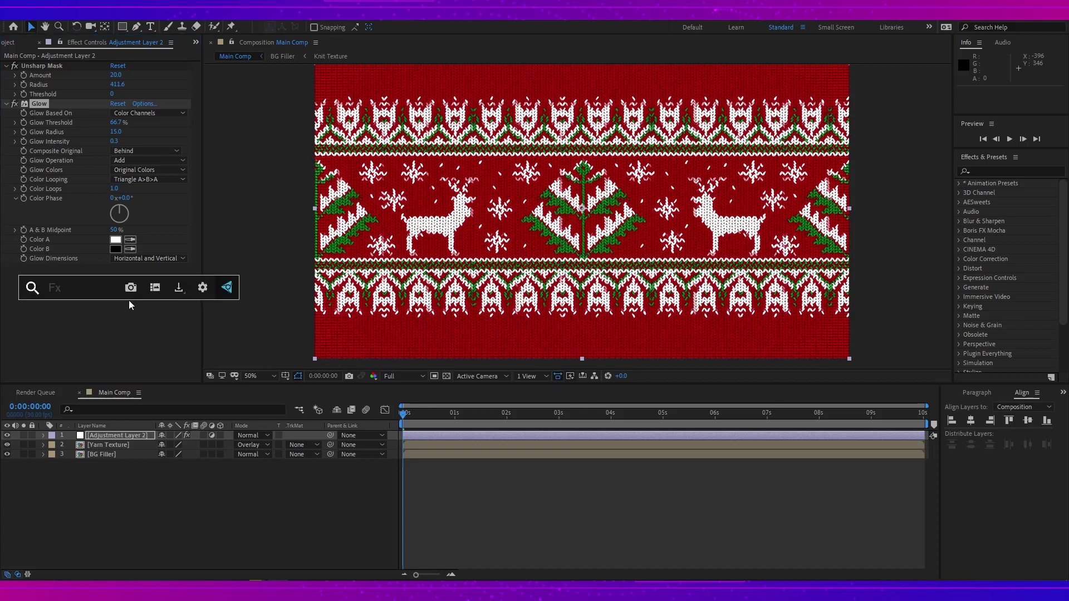
{"action": "type", "text": "cc vi"}
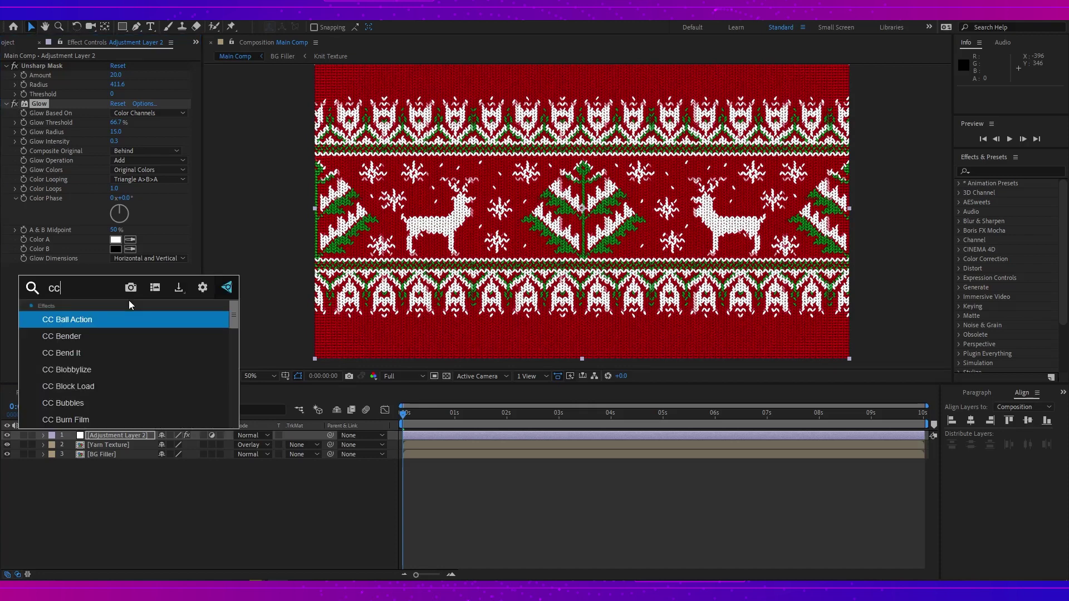
{"action": "left_click", "coordinate": [119, 319]}
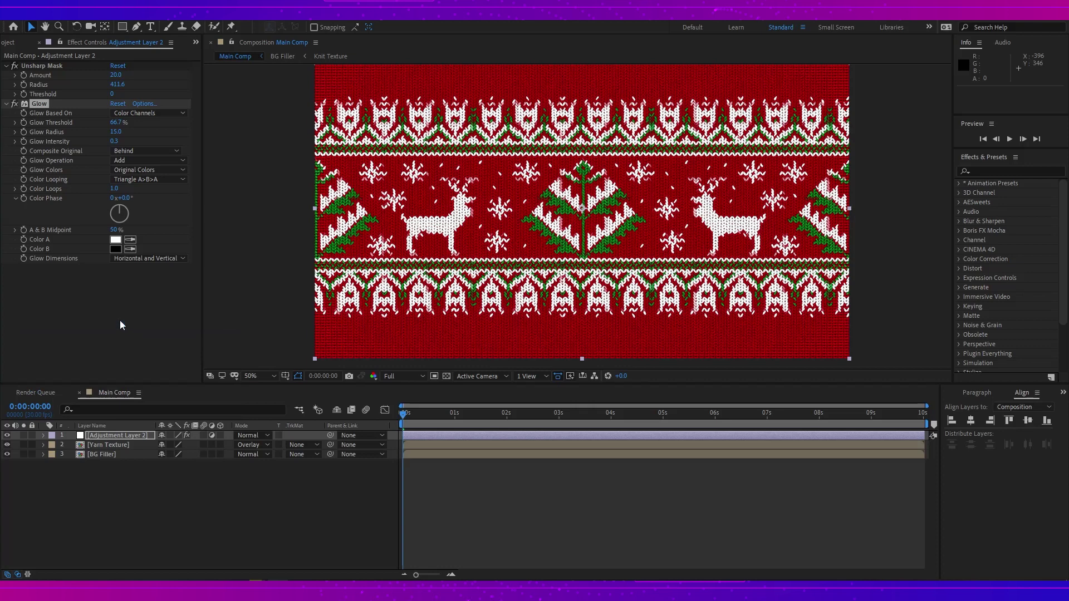
{"action": "mouse_move", "coordinate": [121, 281]}
{"action": "left_mouse_down"}
{"action": "mouse_move", "coordinate": [145, 289]}
{"action": "mouse_move", "coordinate": [83, 284]}
{"action": "mouse_move", "coordinate": [111, 288]}
{"action": "left_mouse_up"}
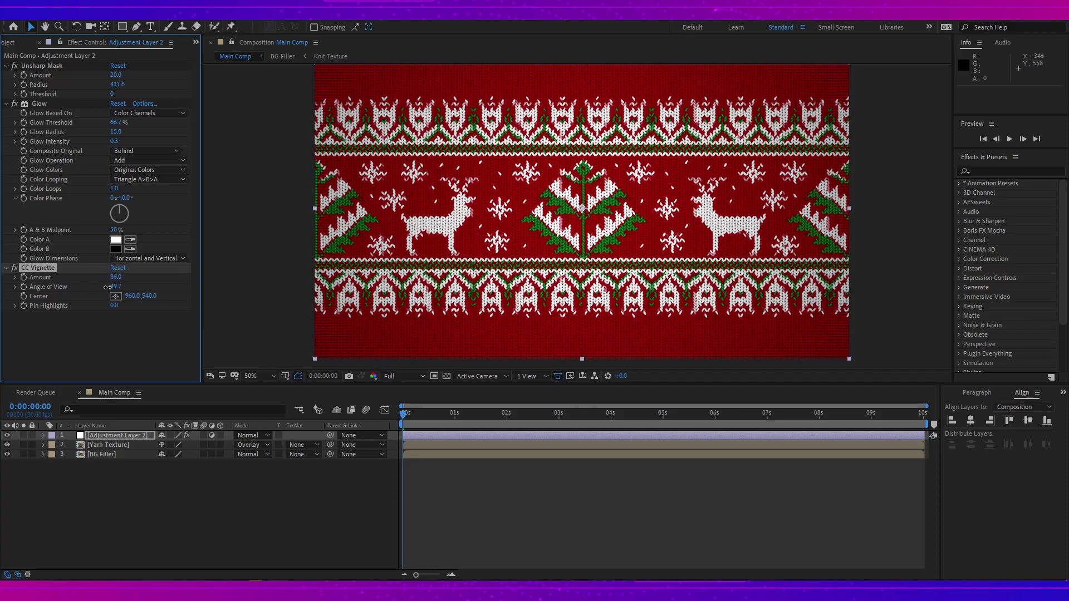
{"action": "left_click", "coordinate": [15, 268]}
Apply CC Spotlight with Cone Angle 29 and Edge Softness 67%
{"action": "key", "text": "ctrl+space"}
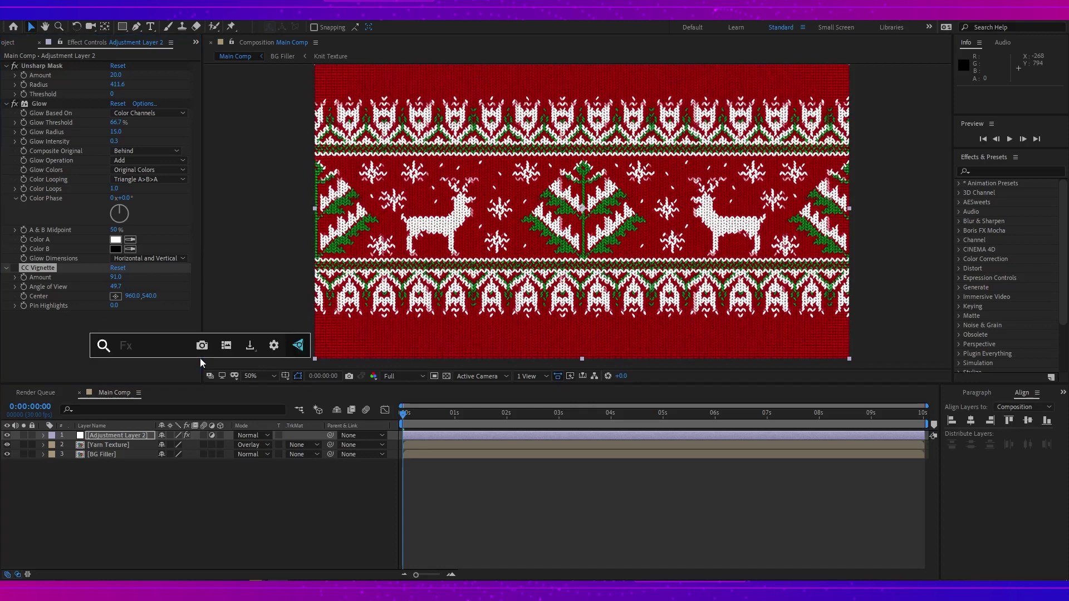
{"action": "type", "text": "cc"}
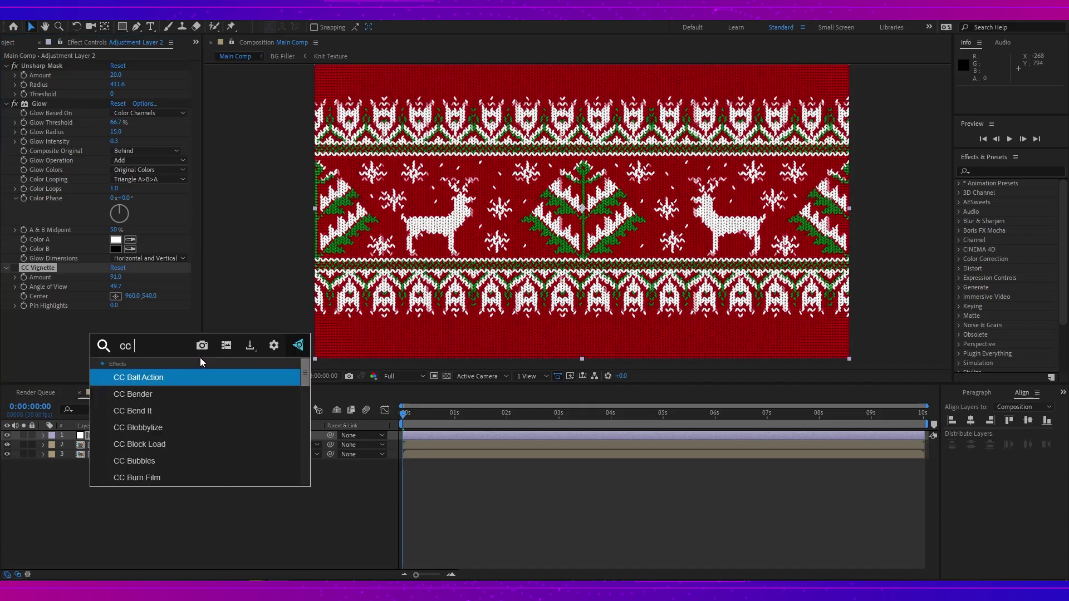
{"action": "type", "text": " sp"}
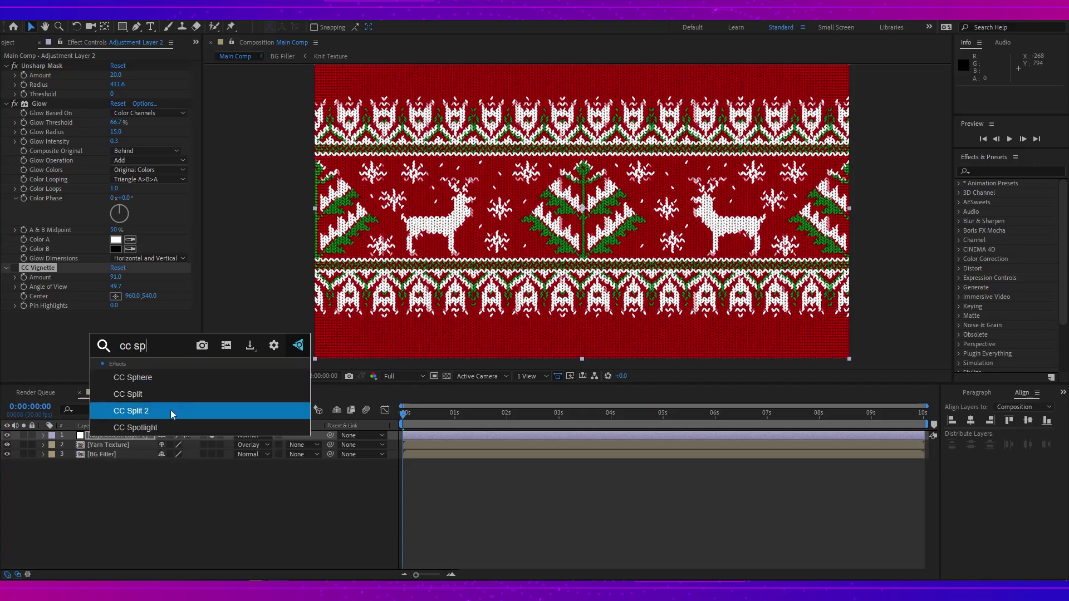
{"action": "left_click", "coordinate": [169, 427]}
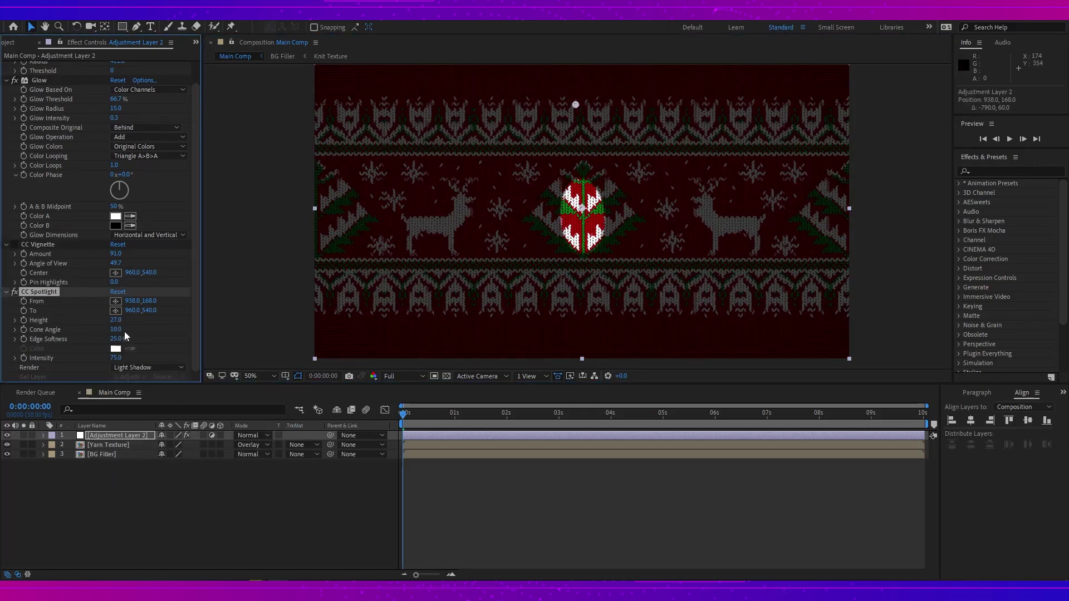
{"action": "left_click_drag", "start_coordinate": [119, 332], "coordinate": [167, 339]}
Place the spotlight source above the frame and target below, with Height 66 and Intensity 26
{"action": "key", "text": "comma"}
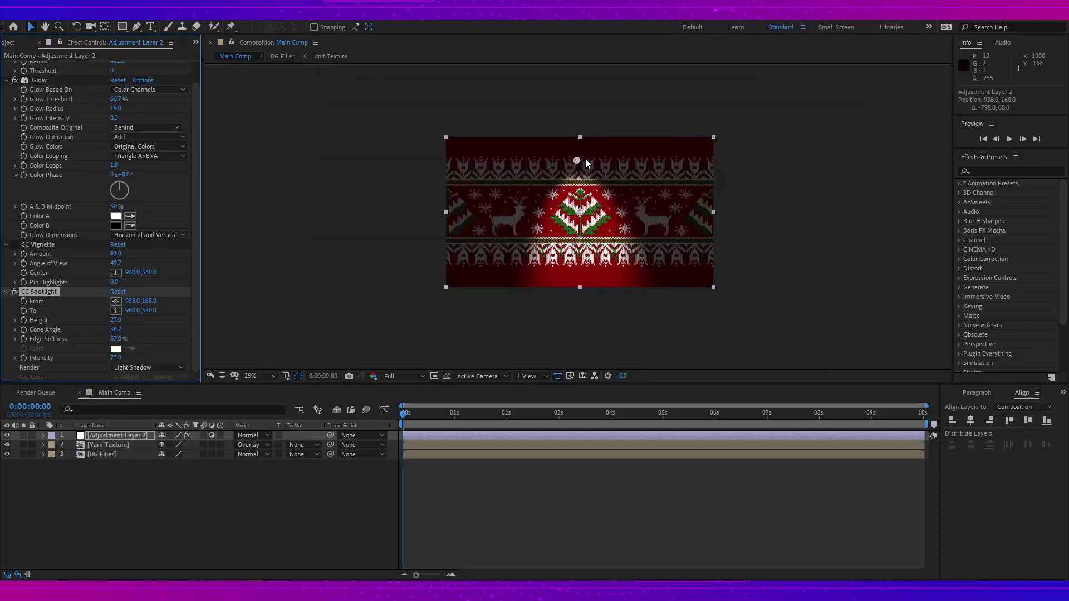
{"action": "left_click_drag", "start_coordinate": [577, 161], "coordinate": [466, 94]}
{"action": "left_click_drag", "start_coordinate": [579, 212], "coordinate": [622, 333]}
{"action": "left_click_drag", "start_coordinate": [465, 95], "coordinate": [483, 70]}
{"action": "mouse_move", "coordinate": [116, 358]}
{"action": "left_mouse_down"}
{"action": "mouse_move", "coordinate": [110, 366]}
{"action": "mouse_move", "coordinate": [98, 347]}
{"action": "mouse_move", "coordinate": [184, 321]}
{"action": "mouse_move", "coordinate": [141, 327]}
{"action": "mouse_move", "coordinate": [123, 358]}
{"action": "left_mouse_up"}
{"action": "left_click_drag", "start_coordinate": [482, 70], "coordinate": [455, 60]}
{"action": "left_click_drag", "start_coordinate": [622, 333], "coordinate": [622, 319]}
{"action": "key", "text": "shift+/"}
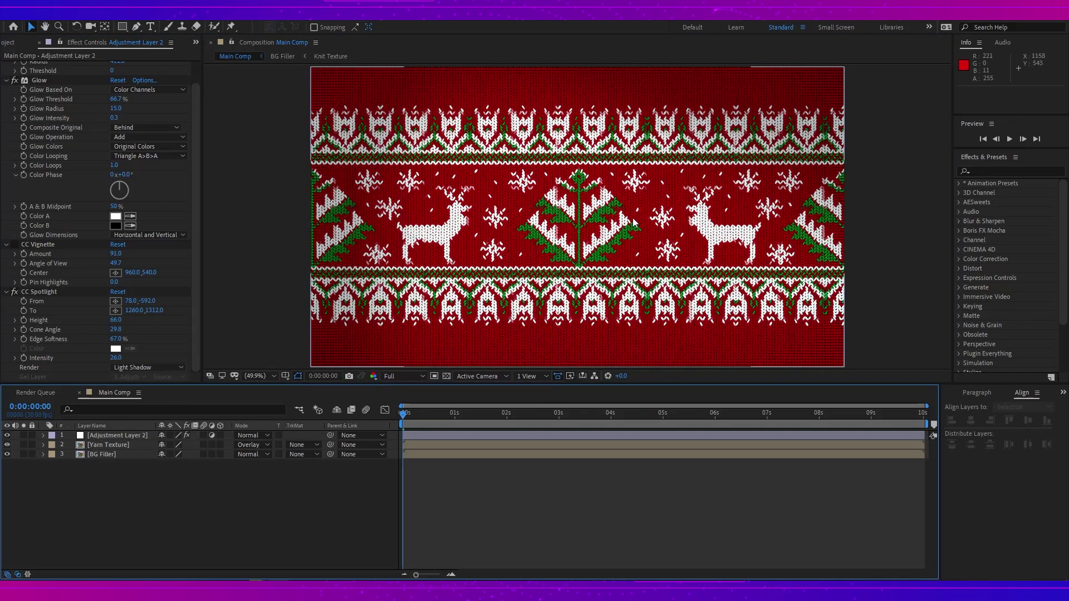
Collapse the CC Spotlight, Unsharp Mask, Glow and CC Vignette settings
{"action": "left_click", "coordinate": [7, 292]}
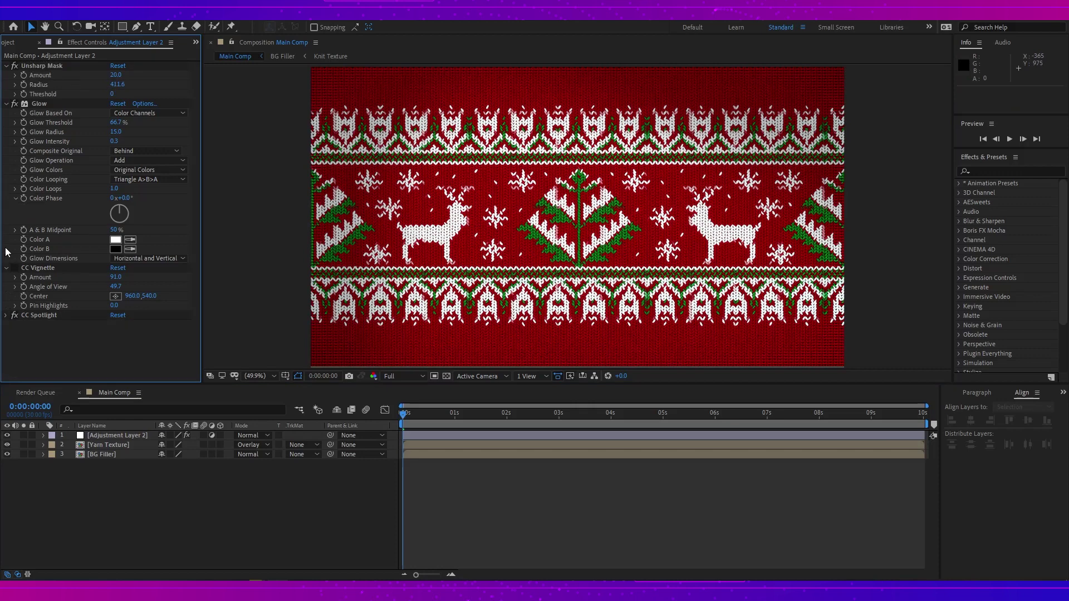
{"action": "left_click", "coordinate": [6, 65]}
{"action": "left_click", "coordinate": [6, 76]}
{"action": "left_click", "coordinate": [6, 84]}
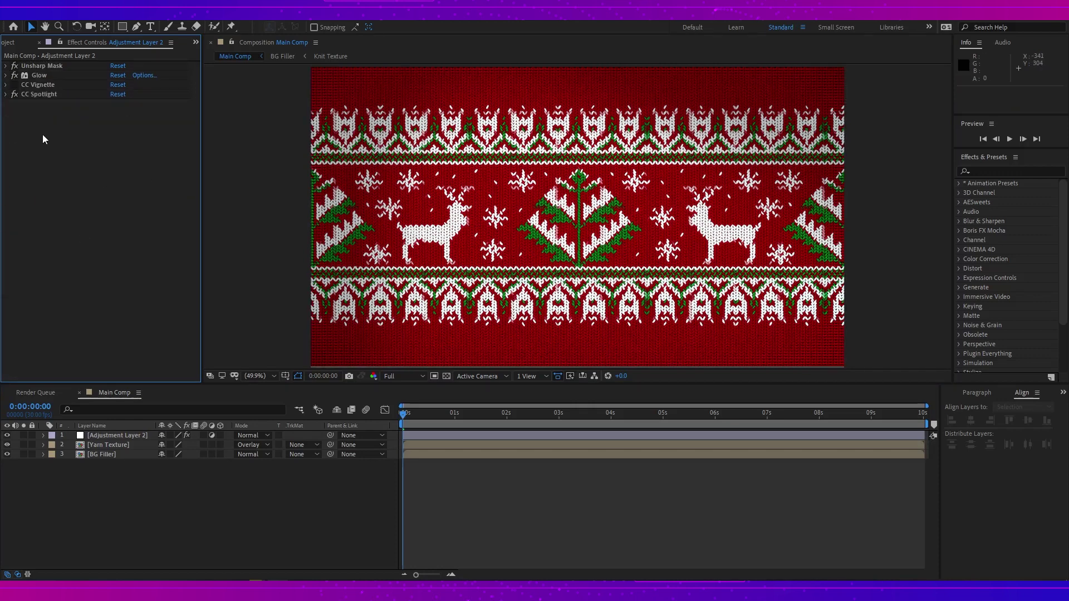
Re-enable the vignette and preview CC Spotlight, leaving the spotlight switched off
{"action": "left_click", "coordinate": [15, 94]}
{"action": "left_click", "coordinate": [15, 85]}
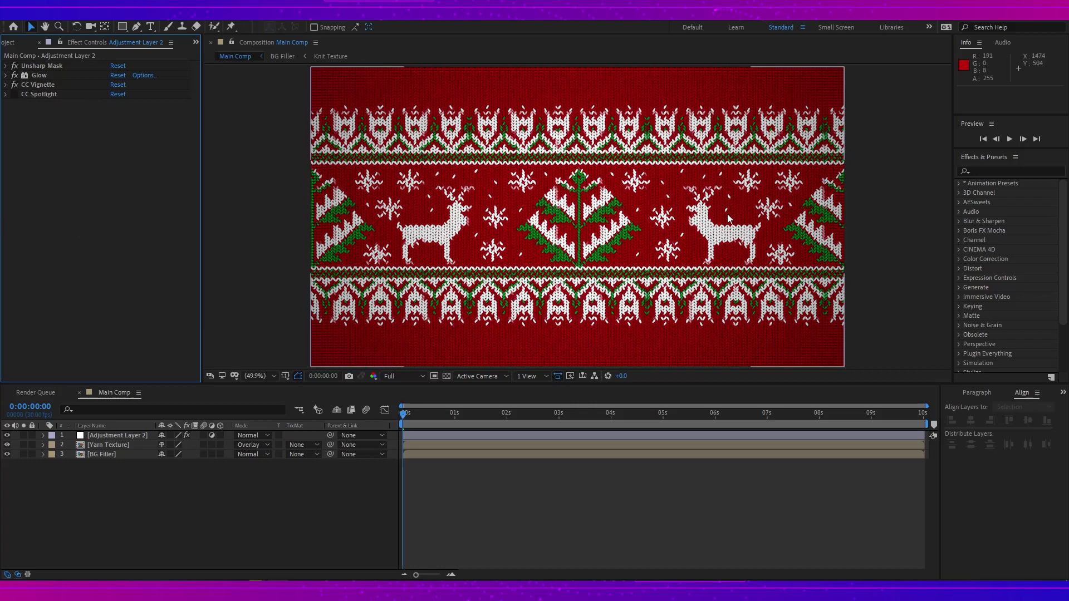
{"action": "left_click", "coordinate": [14, 94]}
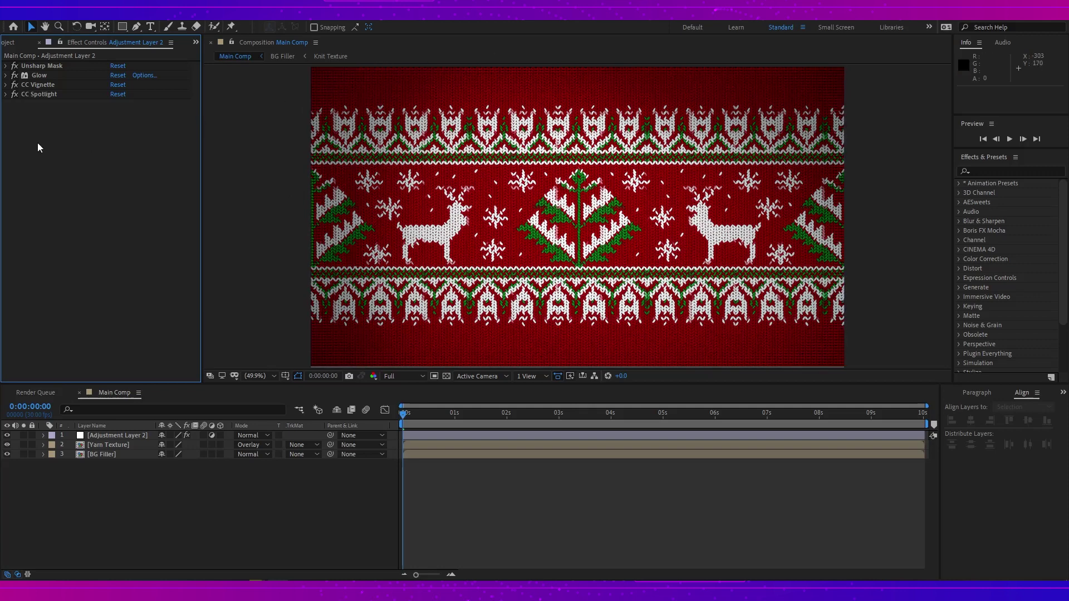
{"action": "left_click", "coordinate": [14, 94]}
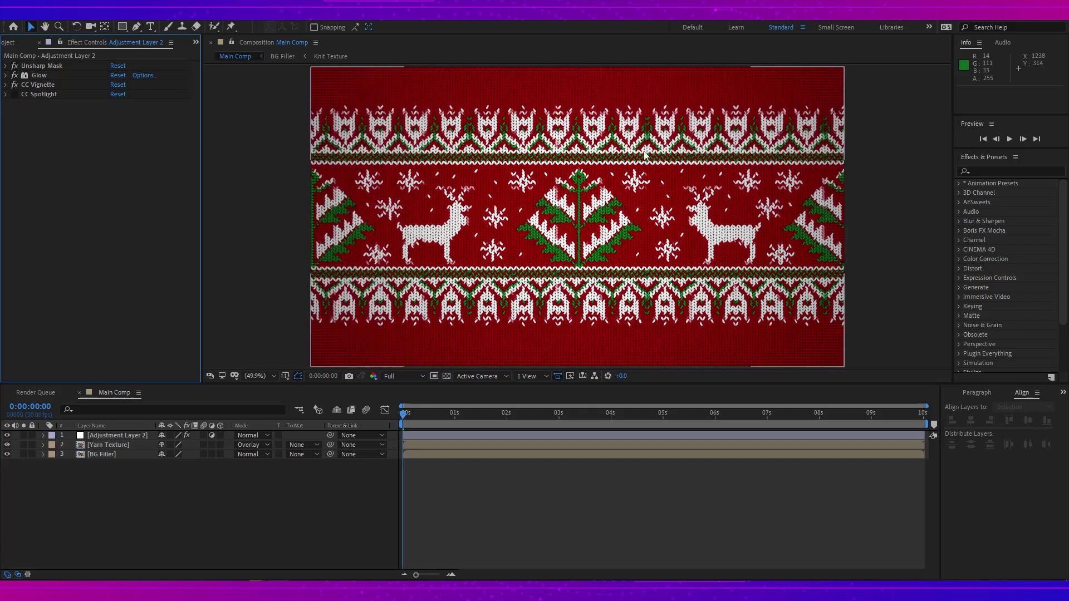
{"action": "key", "text": "comma"}
{"action": "key", "text": "comma"}
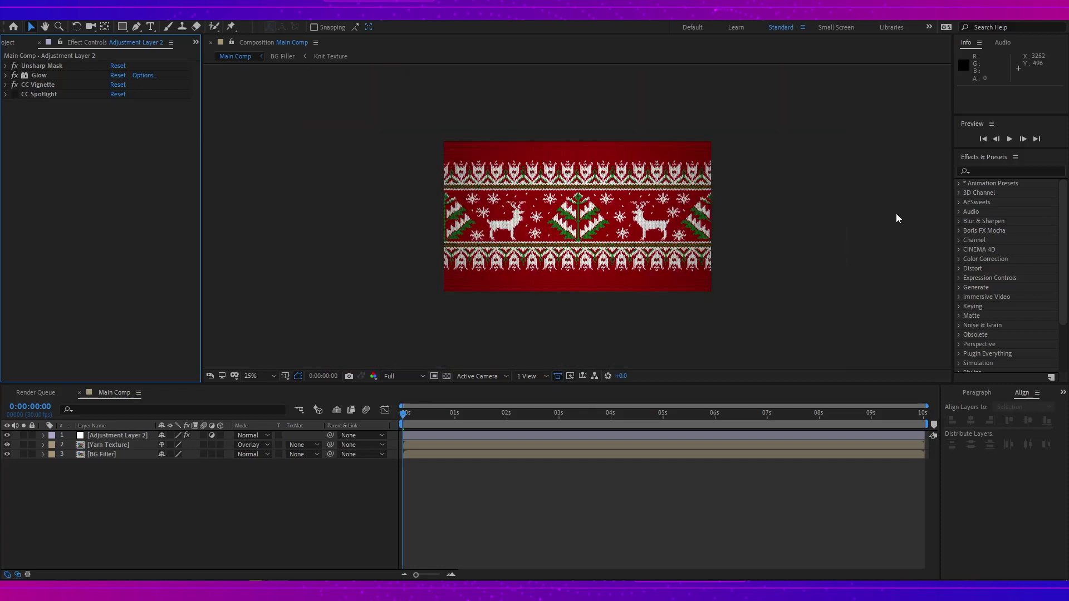
{"action": "key", "text": "period"}
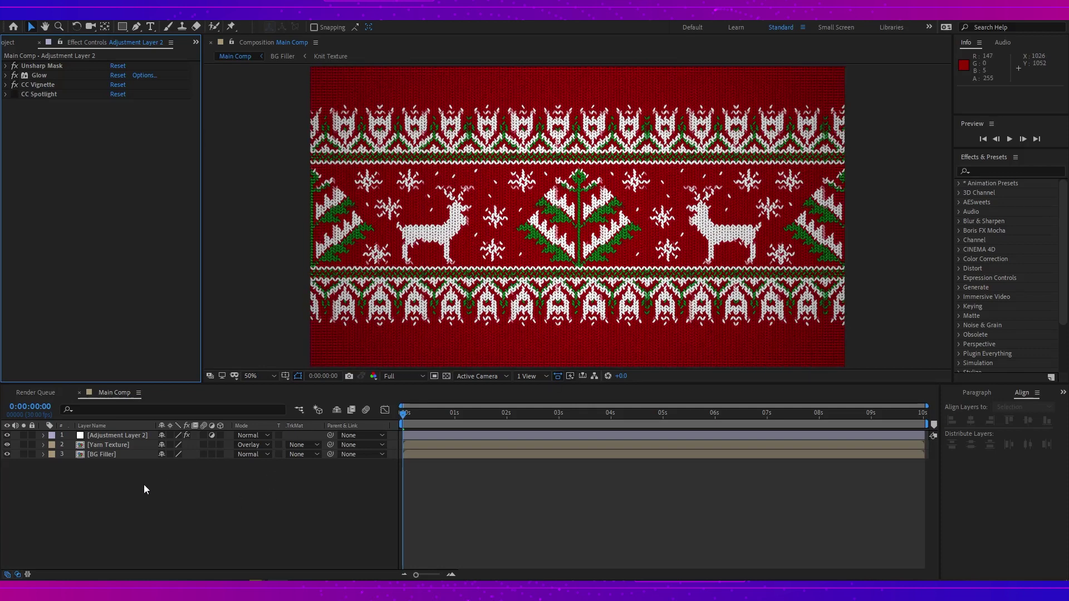
Precompose the adjustment, Yarn Texture and BG Filler layers into a comp named 'Knitted Pattern'
{"action": "left_click_drag", "start_coordinate": [144, 484], "coordinate": [102, 432]}
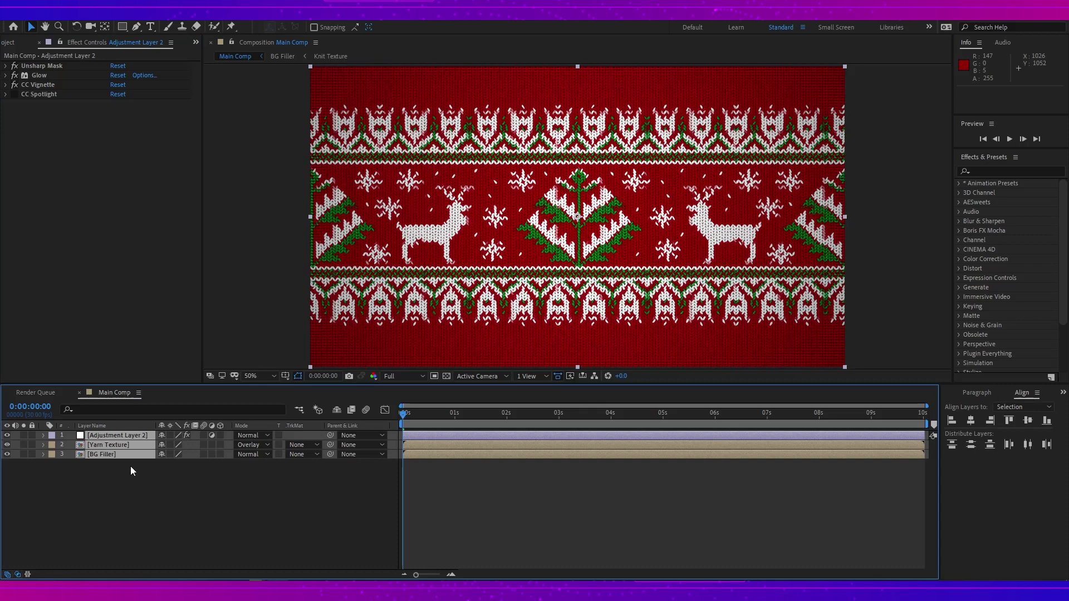
{"action": "key", "text": "ctrl+shift+c"}
{"action": "type", "text": "K"}
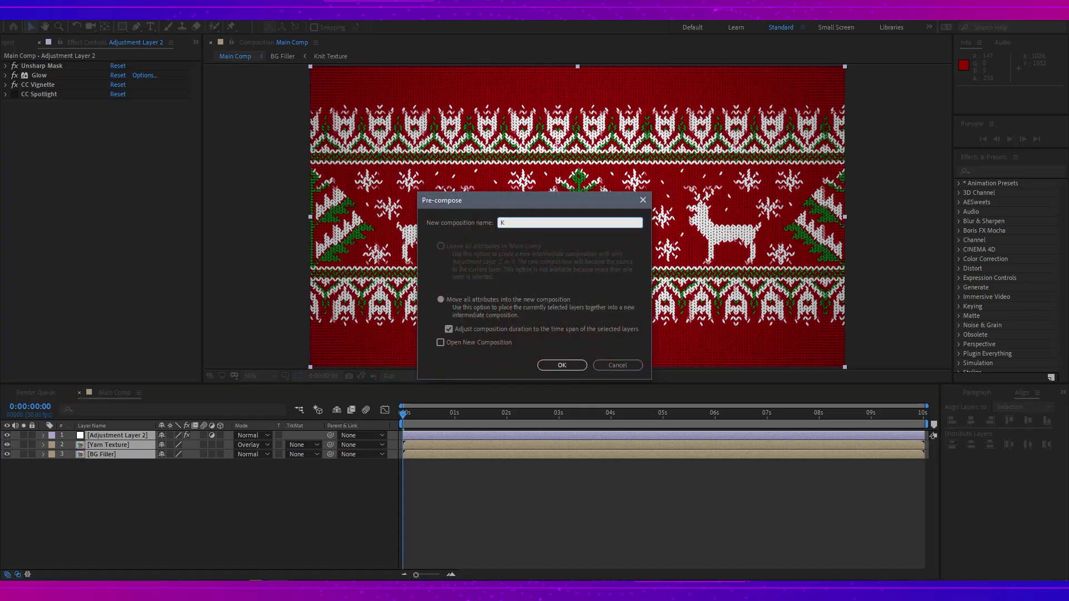
{"action": "type", "text": "nitted Pattern"}
{"action": "key", "text": "Return"}
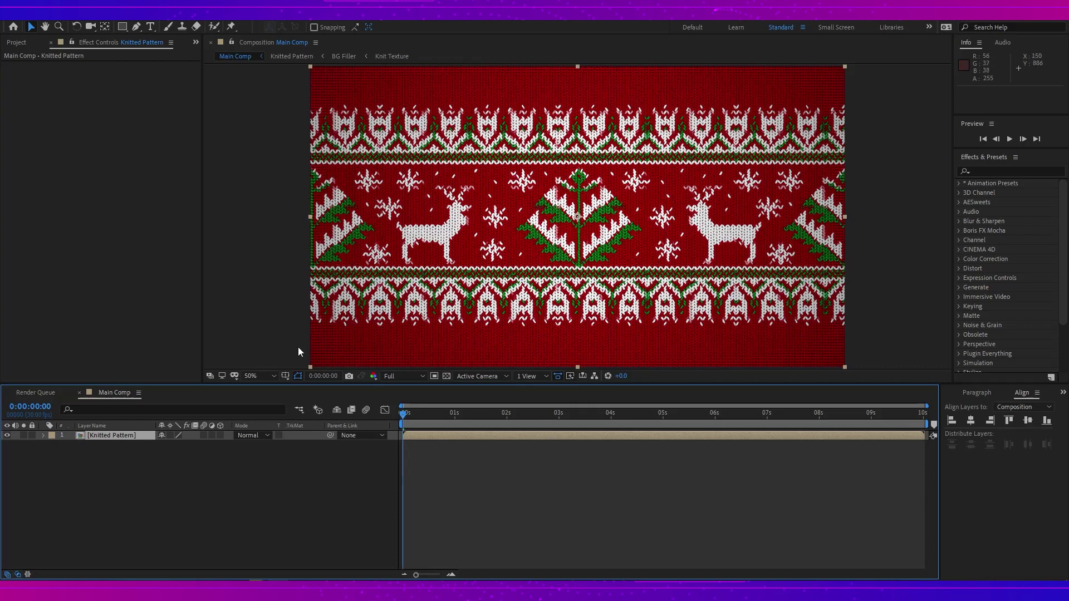
Drill into Knitted Pattern, BG Filler and Knit Texture, then select the pattern jpg layer
{"action": "double_click", "coordinate": [102, 434]}
{"action": "double_click", "coordinate": [107, 455]}
{"action": "left_click", "coordinate": [110, 436]}
{"action": "double_click", "coordinate": [109, 435]}
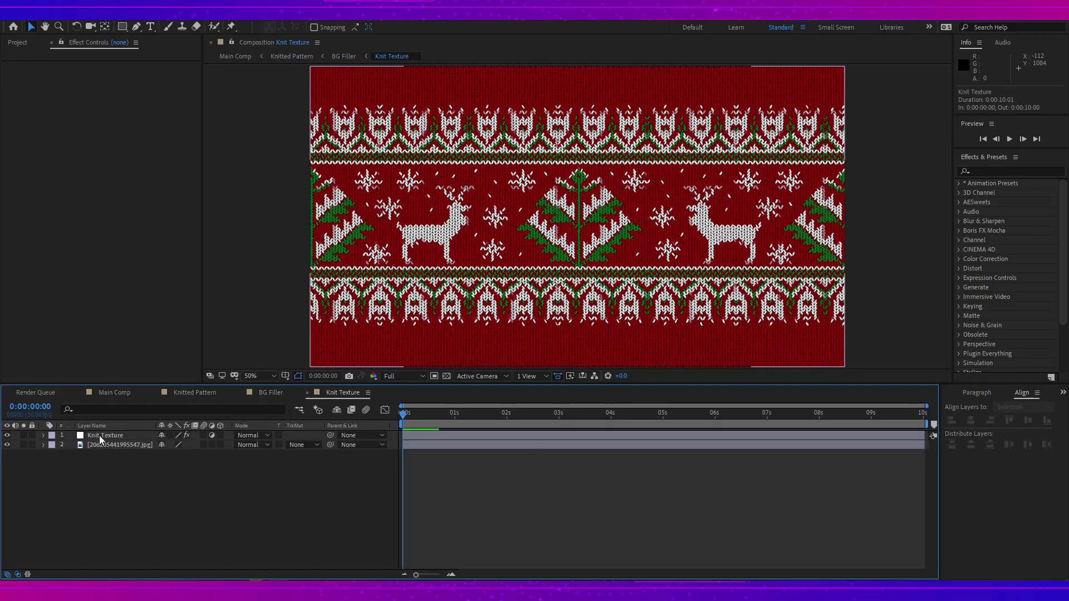
{"action": "left_click", "coordinate": [134, 446]}
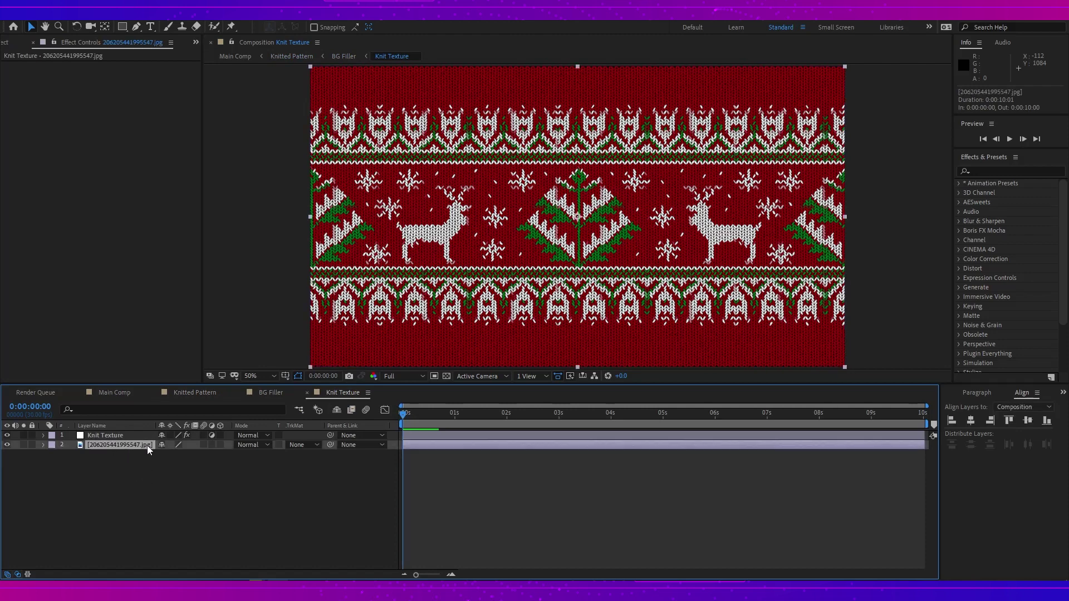
Precompose the jpg with all attributes as 'Drop You Image Here' and close the extra timelines
{"action": "key", "text": "ctrl+shift+c"}
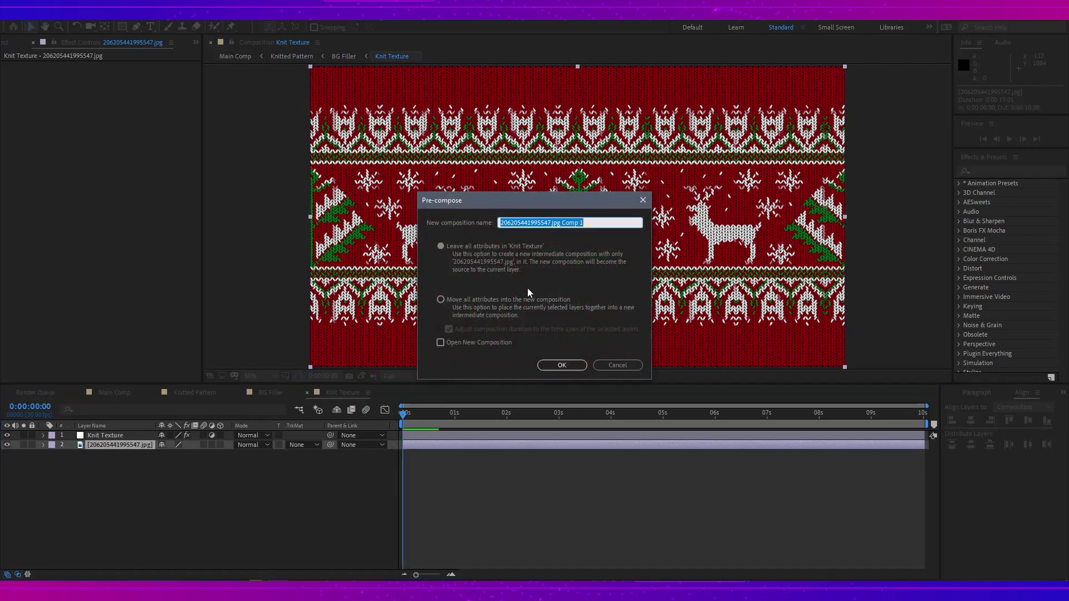
{"action": "left_click", "coordinate": [463, 300]}
{"action": "left_click", "coordinate": [574, 223]}
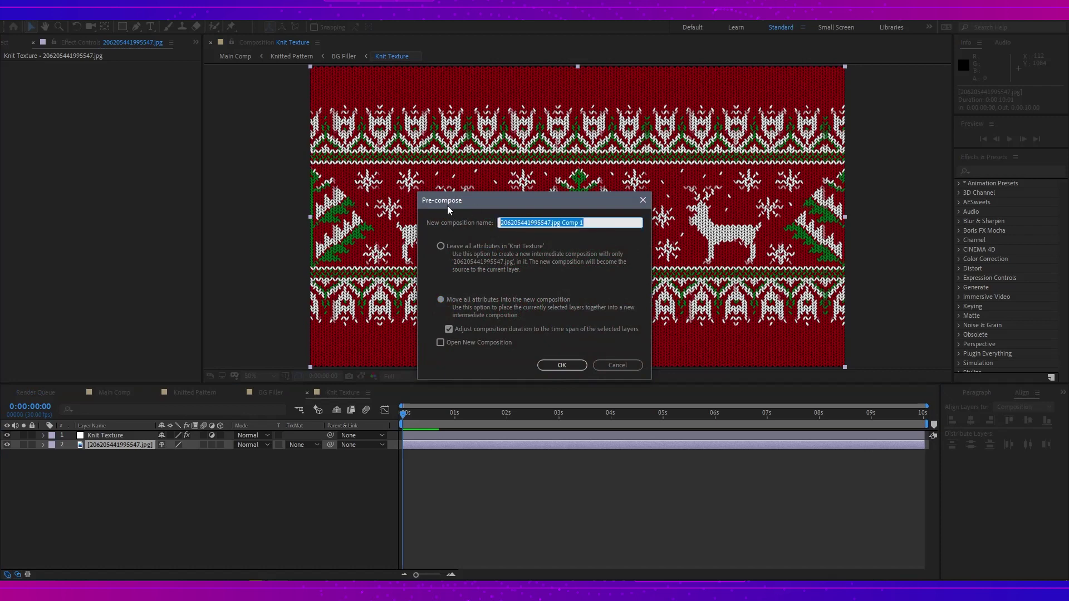
{"action": "type", "text": "Drop "}
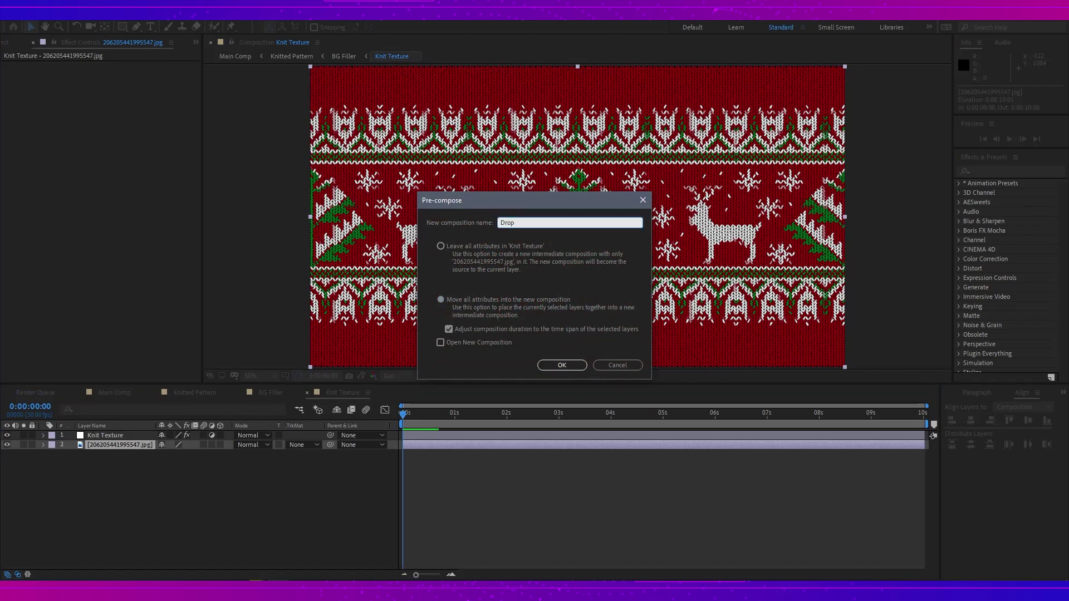
{"action": "type", "text": "You Image Here"}
{"action": "left_click", "coordinate": [573, 368]}
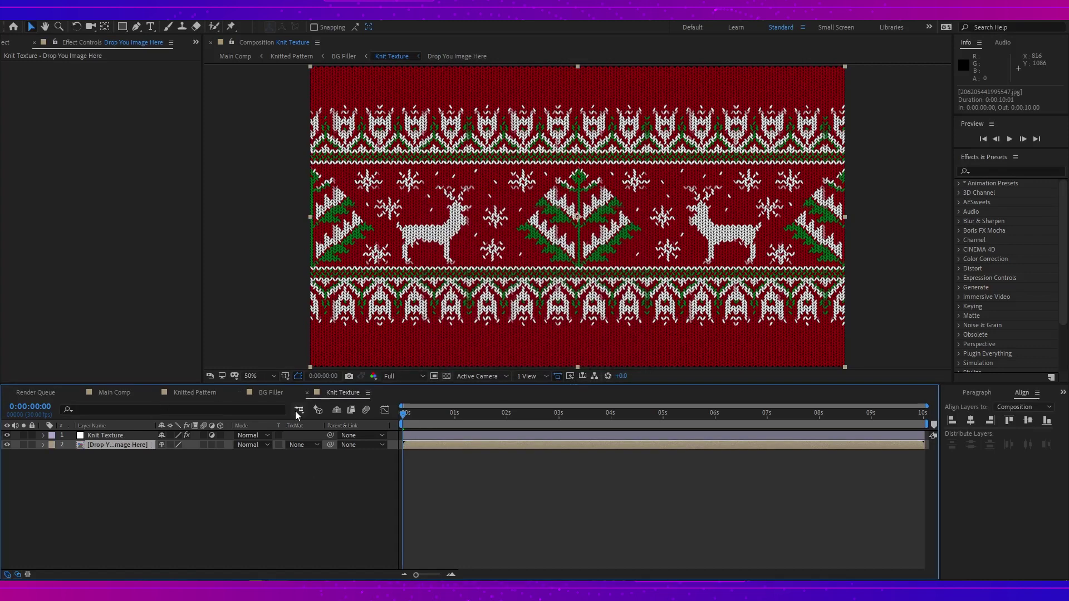
{"action": "left_click", "coordinate": [155, 392]}
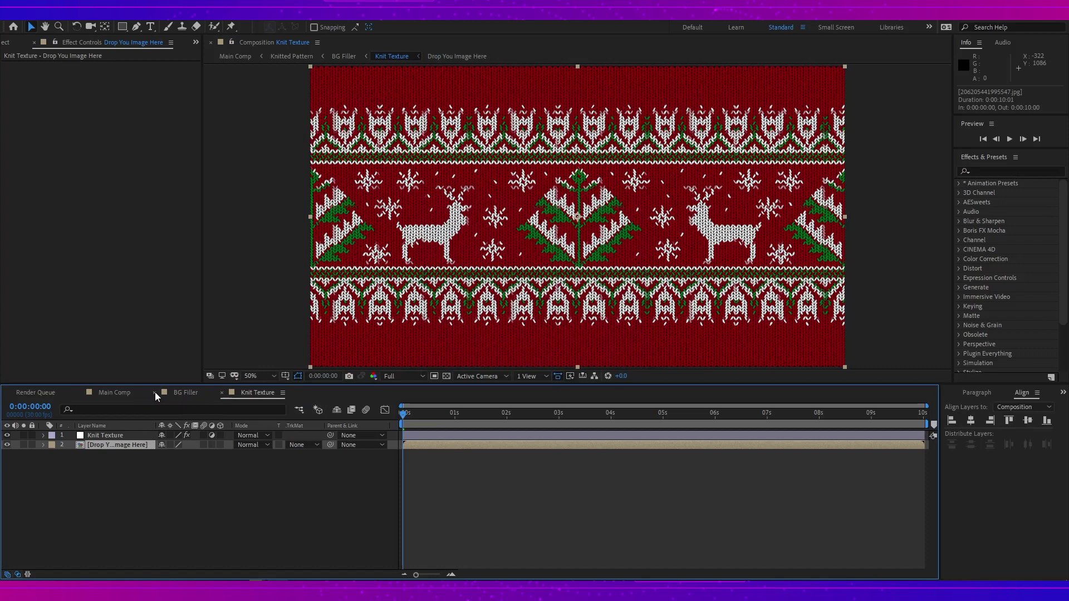
{"action": "left_click", "coordinate": [155, 393]}
{"action": "left_click", "coordinate": [128, 462]}
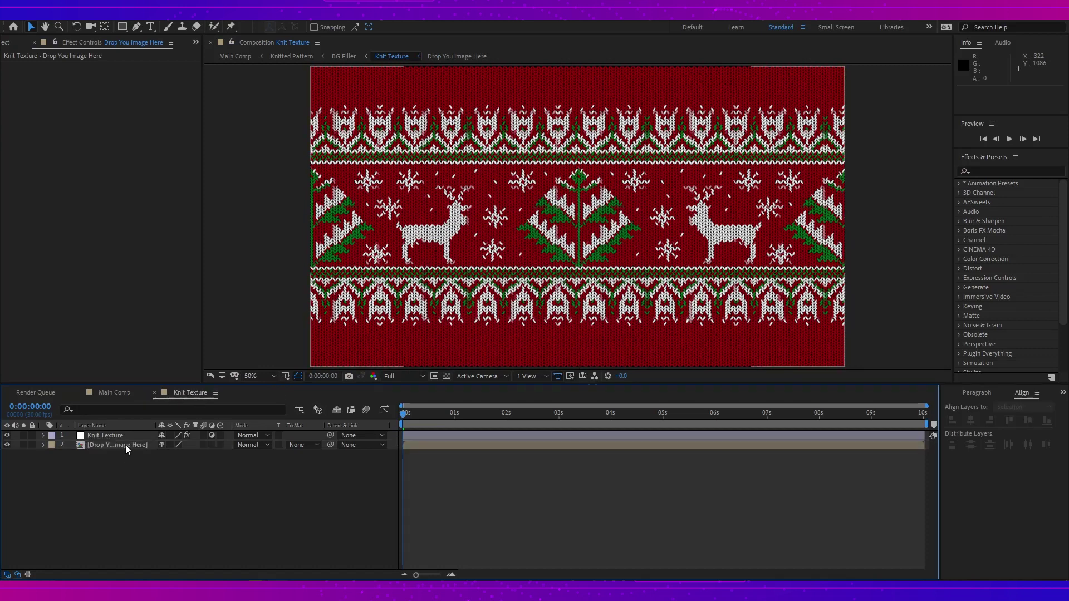
Open Drop You Image Here and import the 24_christmas_01.jpg artwork into it
{"action": "double_click", "coordinate": [120, 446]}
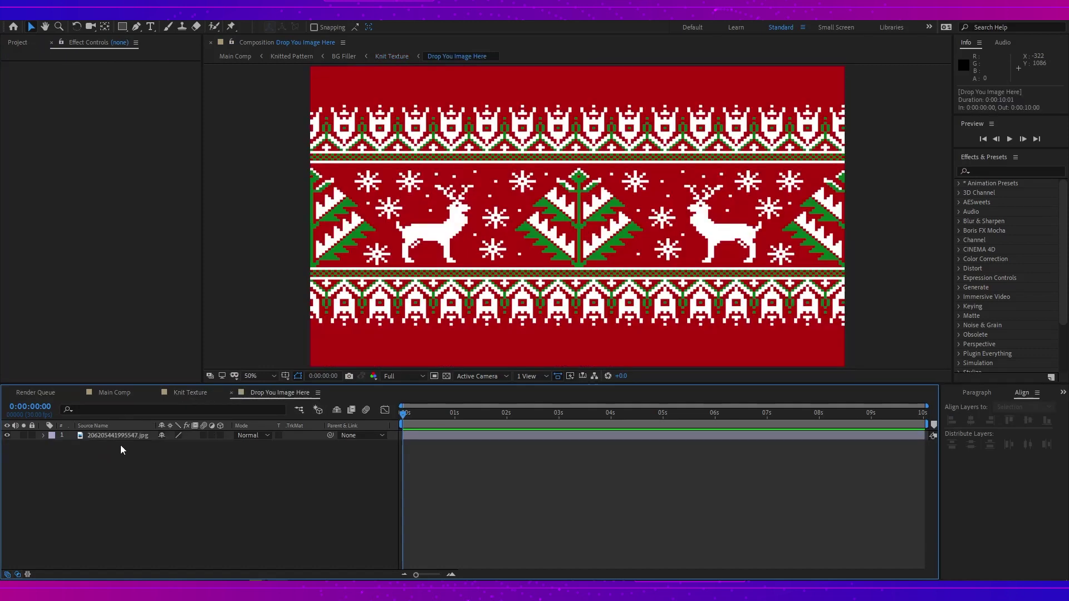
{"action": "left_click", "coordinate": [156, 391]}
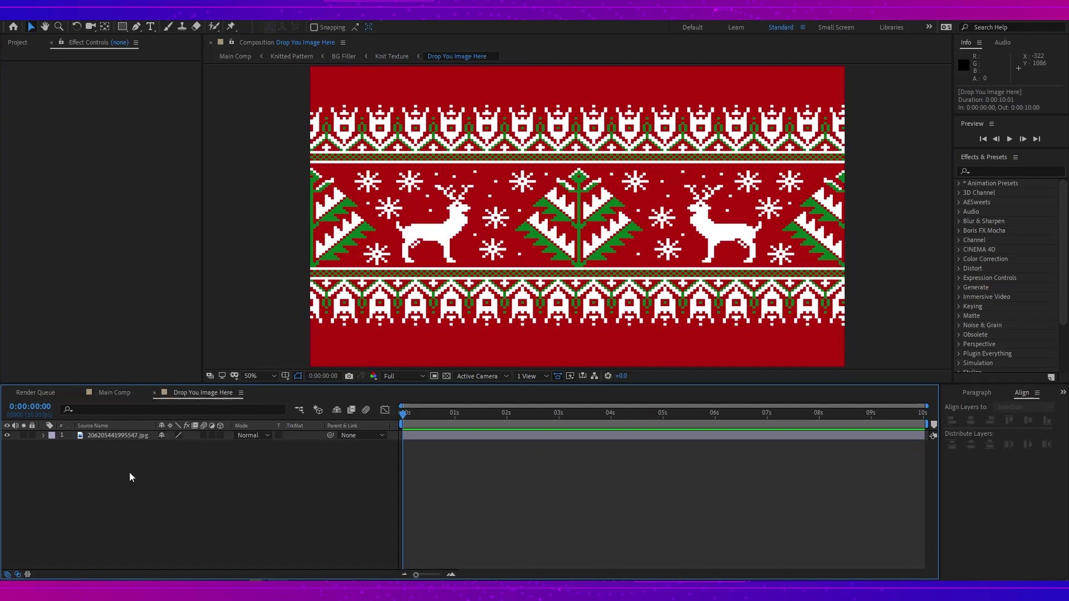
{"action": "left_click", "coordinate": [18, 43]}
{"action": "right_click", "coordinate": [79, 268]}
{"action": "mouse_move", "coordinate": [167, 319]}
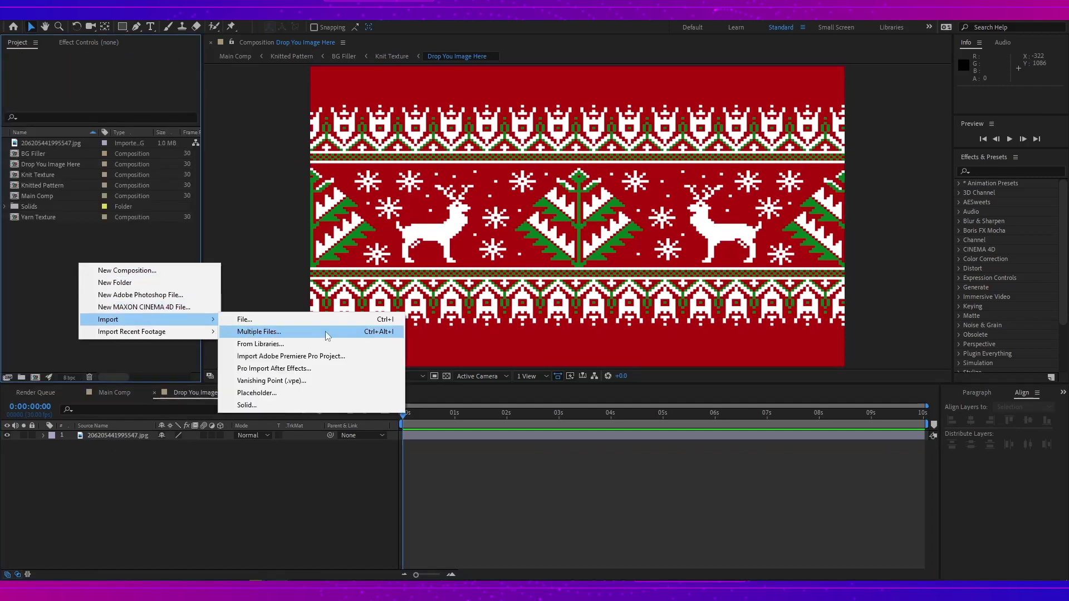
{"action": "left_click", "coordinate": [298, 322]}
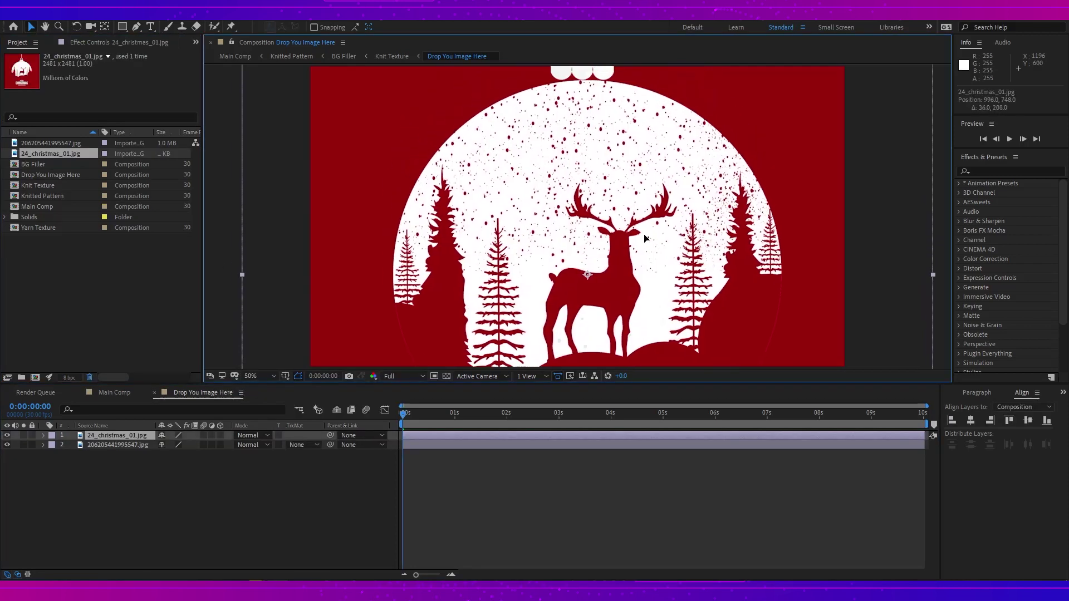
Scale the artwork to 78%, nudge it slightly lower, and view the result in Main Comp
{"action": "key", "text": "s"}
{"action": "left_click_drag", "start_coordinate": [179, 444], "coordinate": [166, 445]}
{"action": "left_click_drag", "start_coordinate": [672, 208], "coordinate": [667, 207]}
{"action": "left_click", "coordinate": [179, 444]}
{"action": "type", "text": "78"}
{"action": "key", "text": "Return"}
{"action": "left_click_drag", "start_coordinate": [488, 324], "coordinate": [488, 333]}
{"action": "key", "text": "period"}
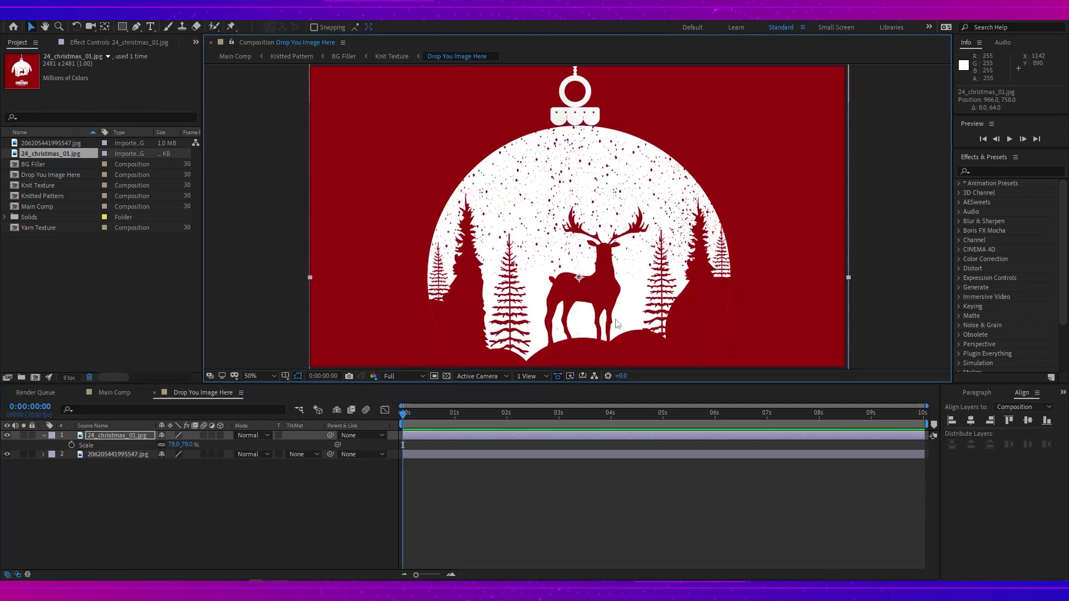
{"action": "left_click", "coordinate": [116, 393]}
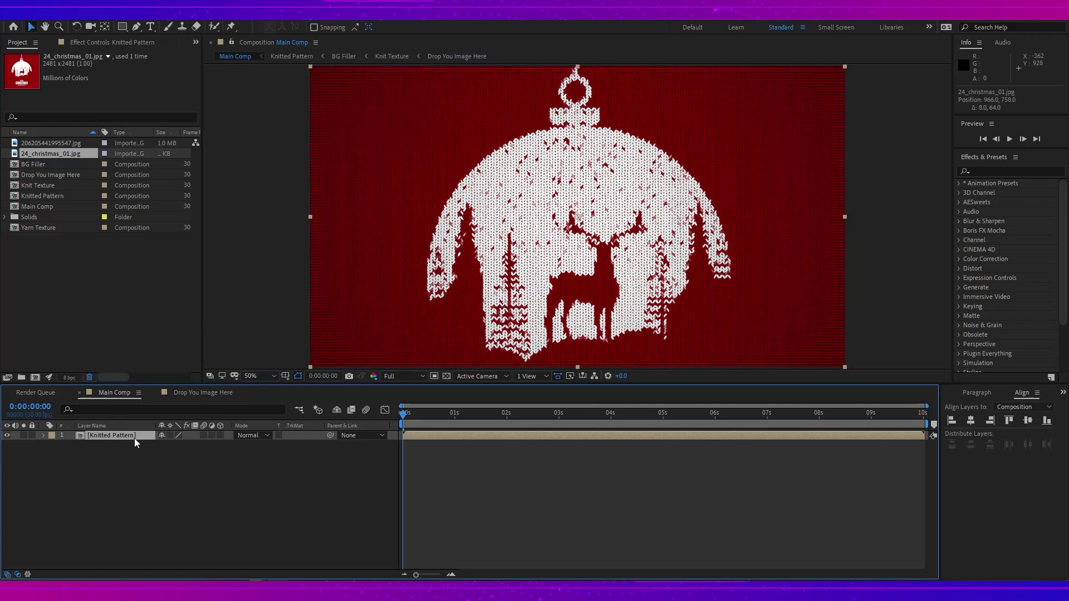
Check the knitted reindeer pattern by switching between Main Comp and Drop You Image Here
{"action": "double_click", "coordinate": [112, 436]}
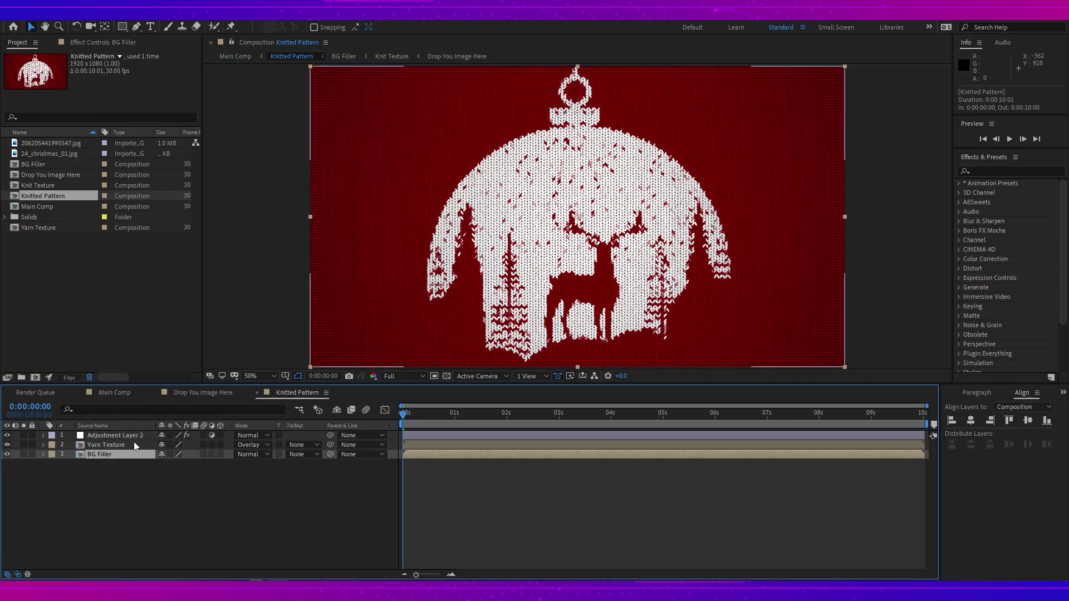
{"action": "left_click", "coordinate": [257, 393]}
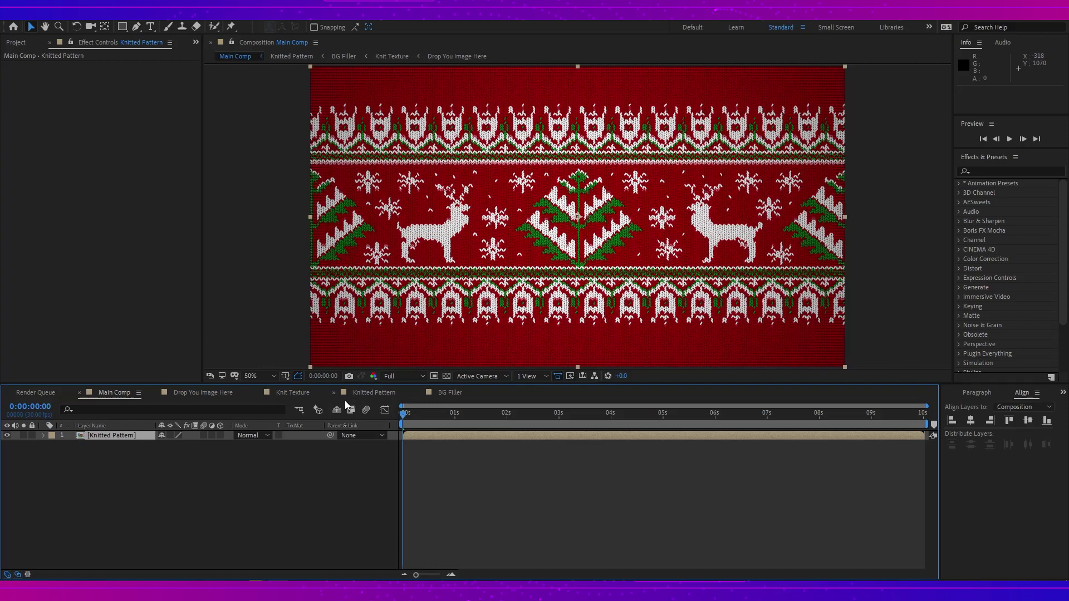
{"action": "left_click", "coordinate": [204, 393]}
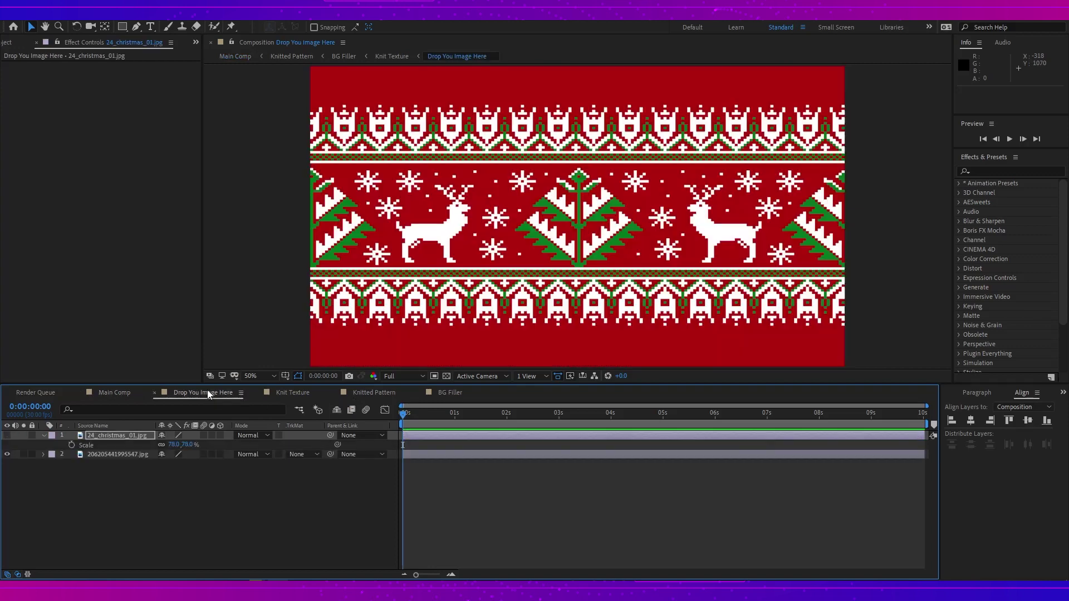
{"action": "left_click", "coordinate": [115, 393]}
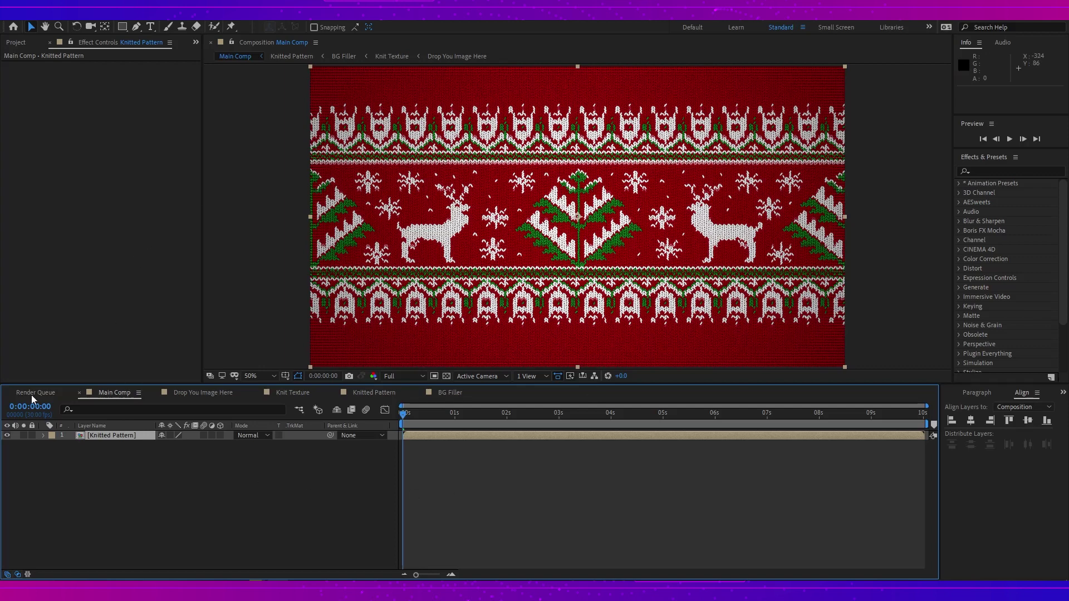
{"action": "left_click", "coordinate": [209, 393]}
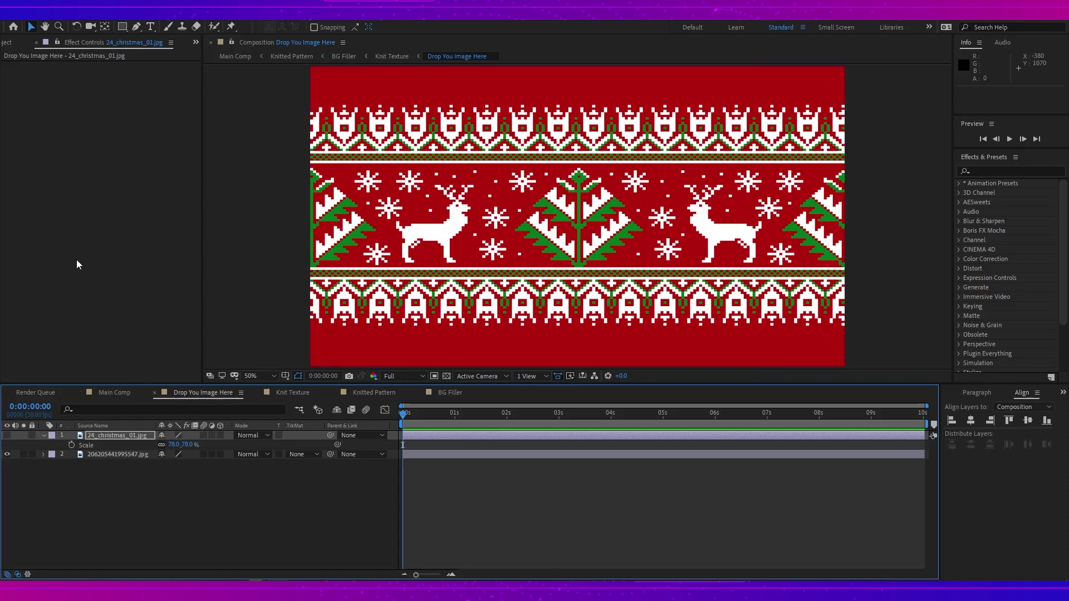
{"action": "left_click", "coordinate": [114, 392]}
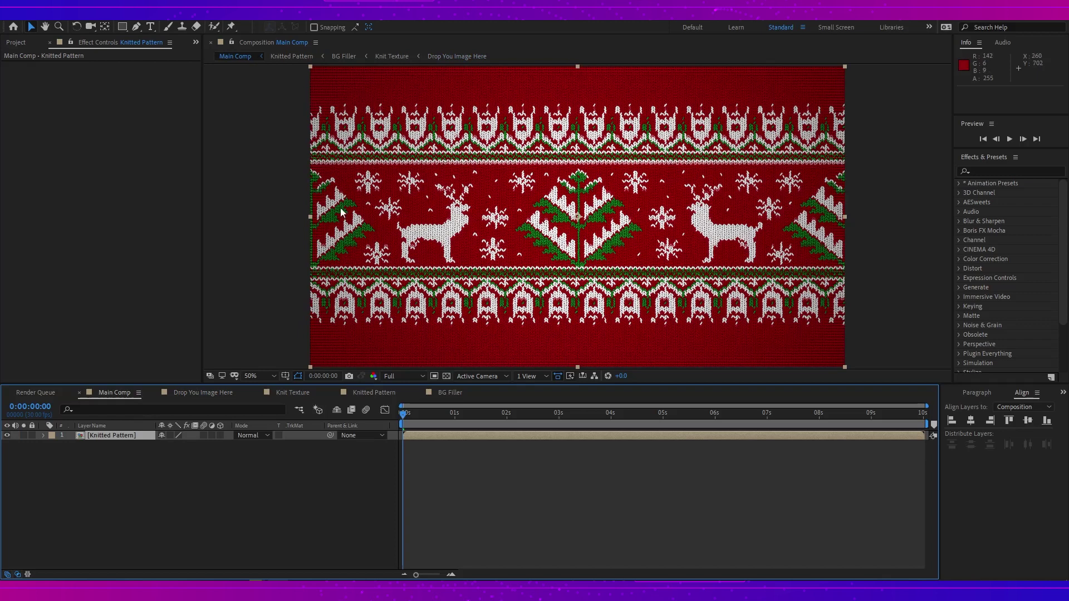